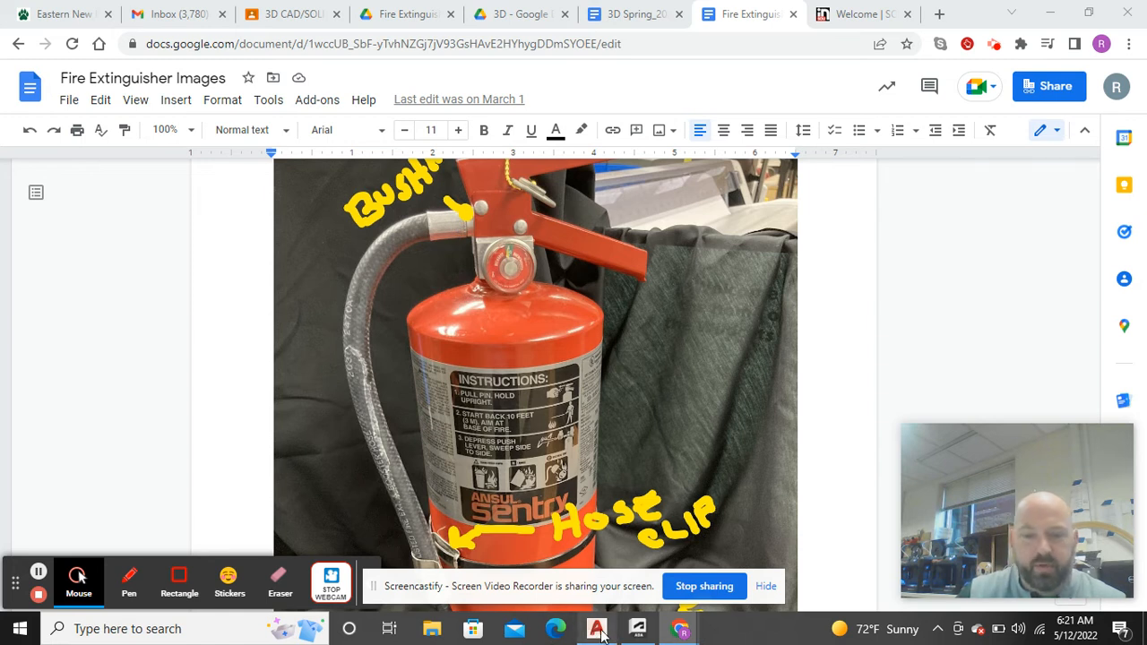
Switch to AutoCAD and change the Hose layer's color to index color 210.
left_click(598, 629)
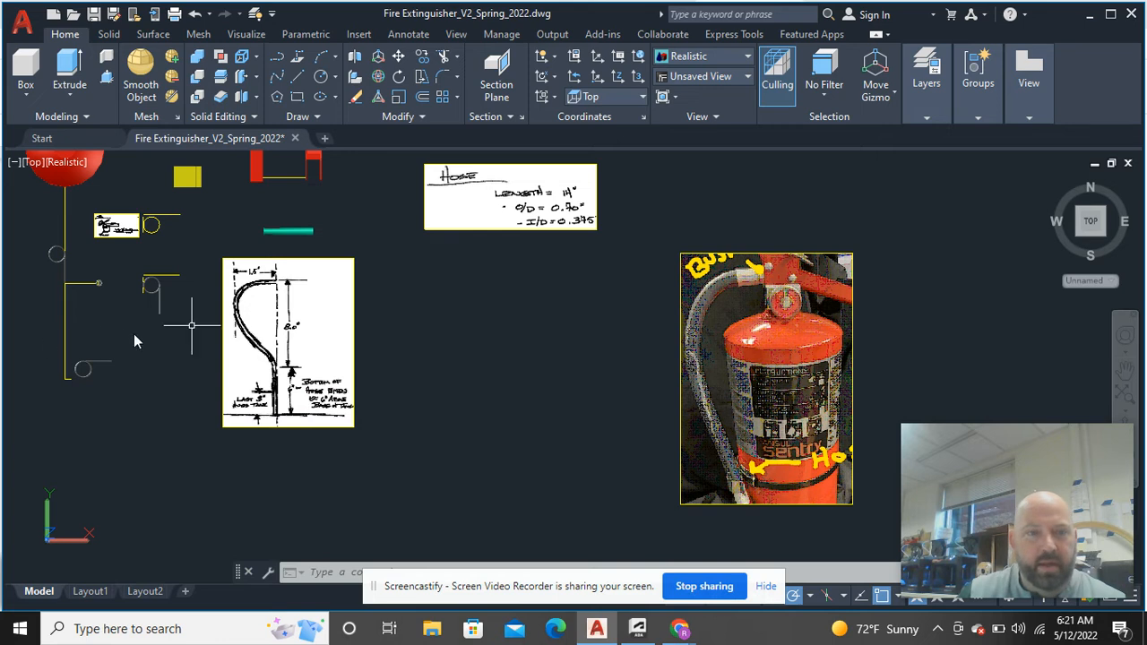
scroll(269, 304, "up", 5)
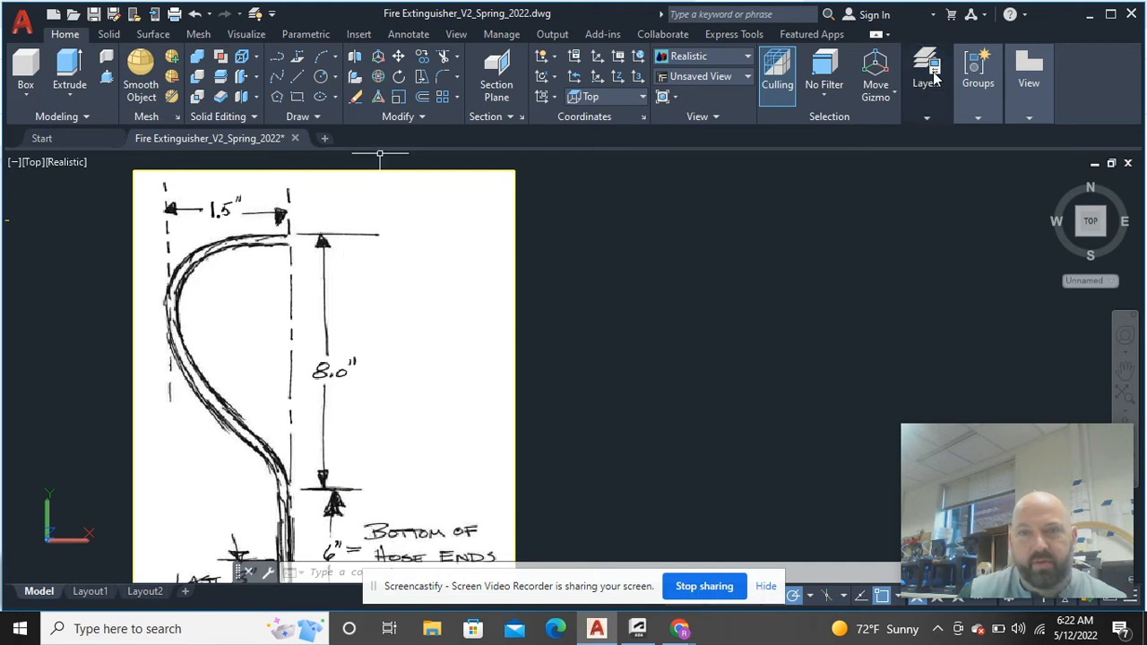
mouse_move(926, 77)
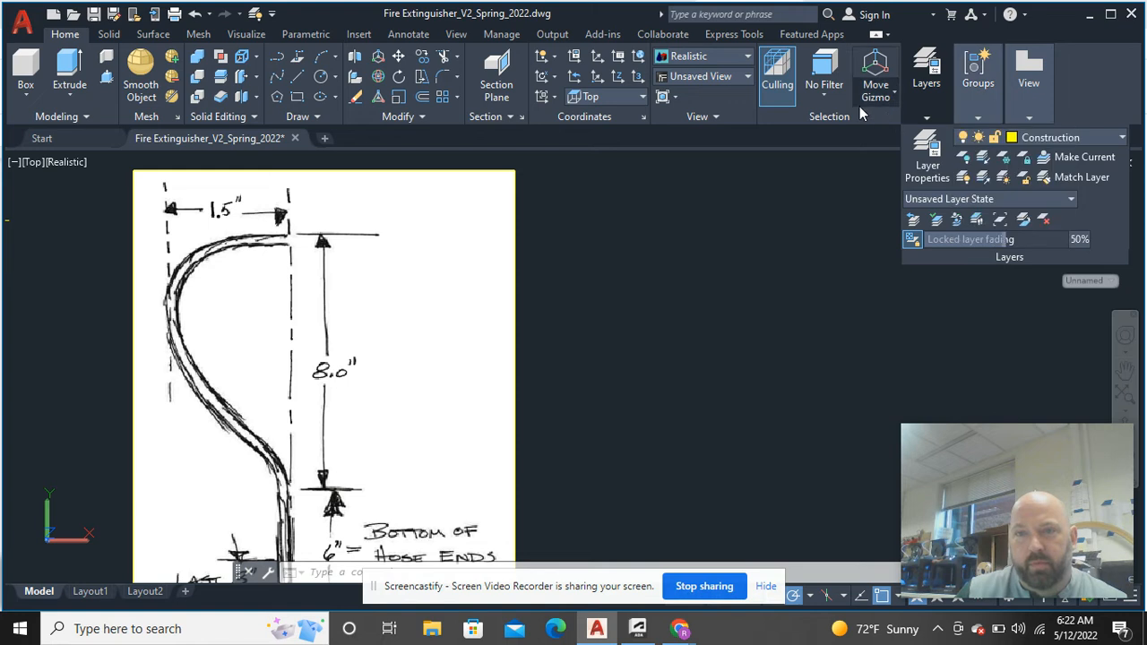
mouse_move(923, 115)
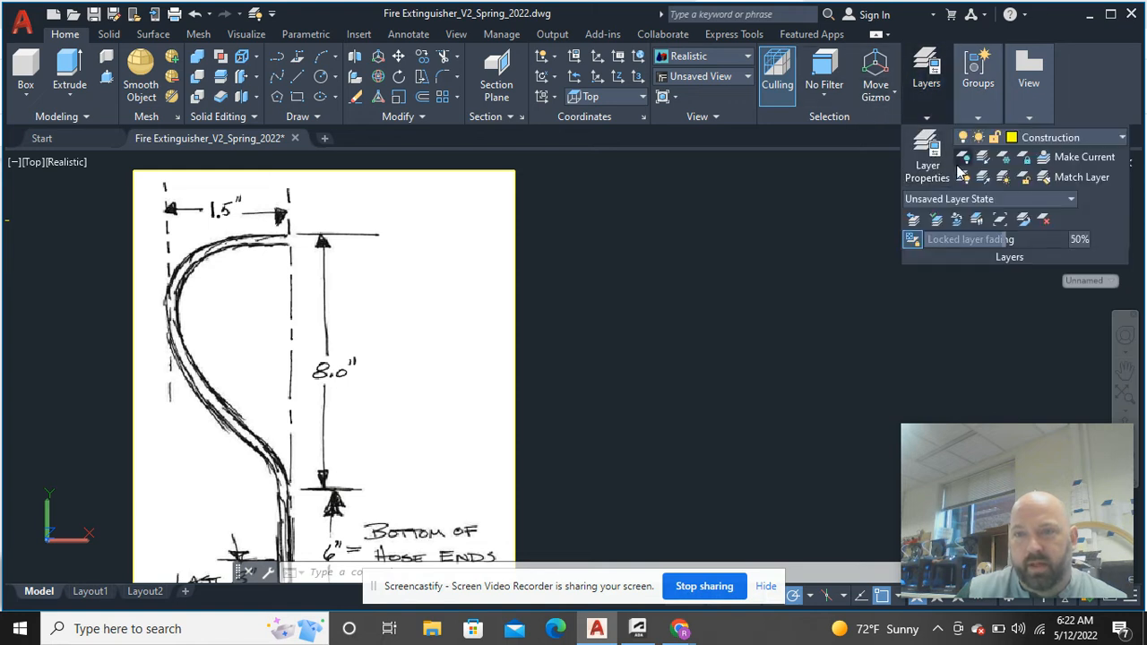
left_click(932, 165)
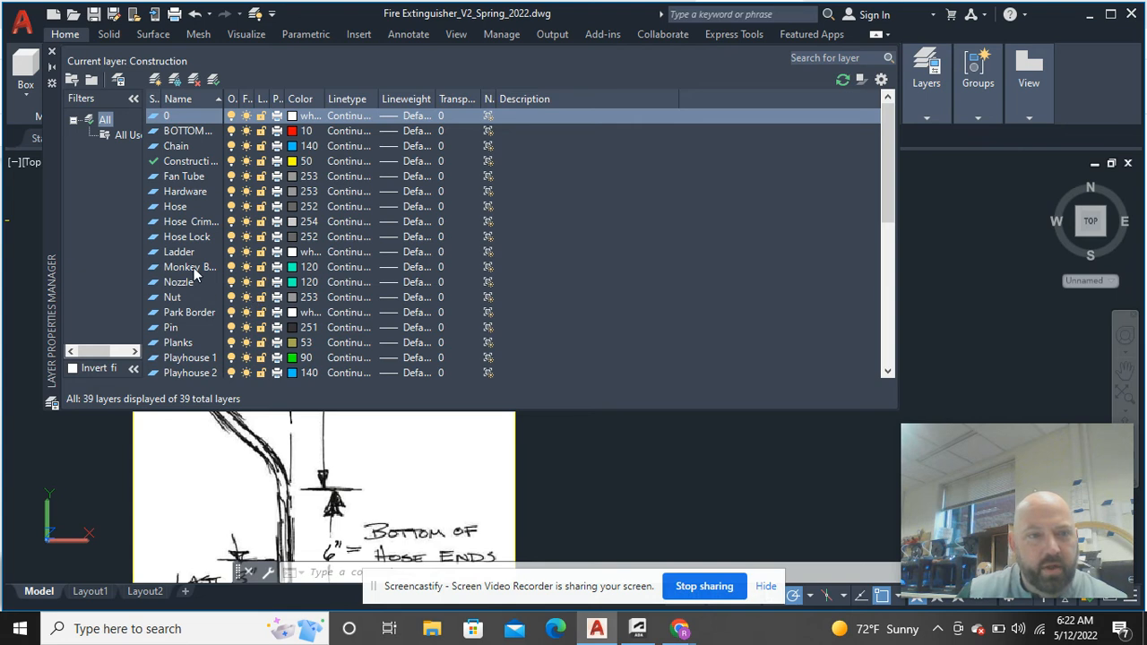
left_click(292, 207)
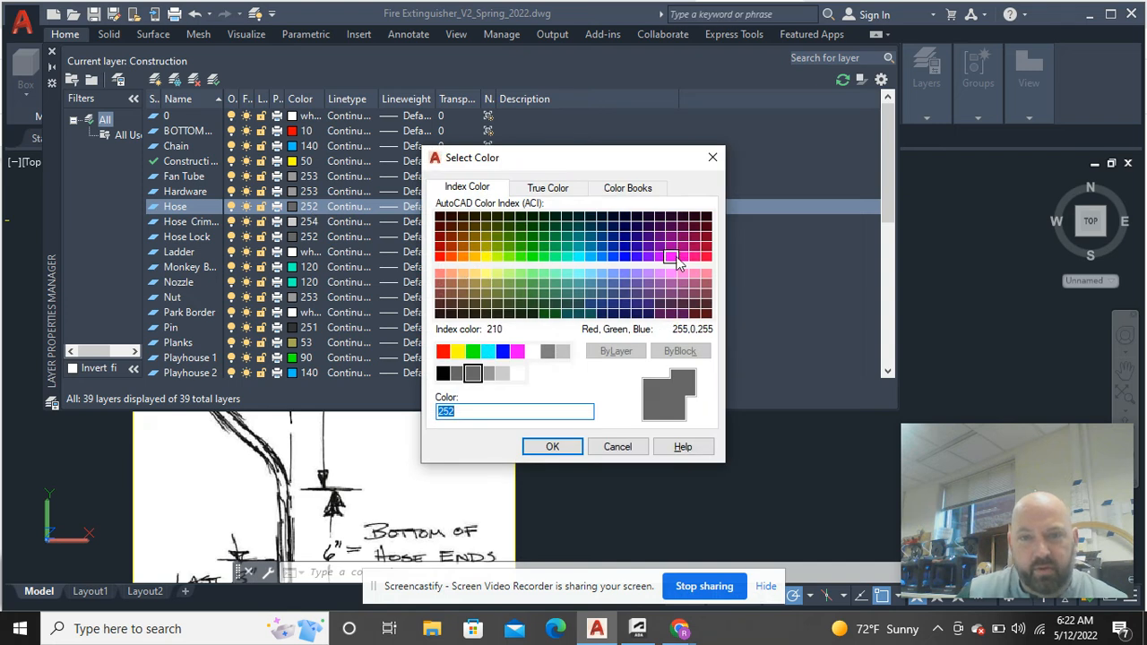
left_click(674, 258)
left_click(553, 446)
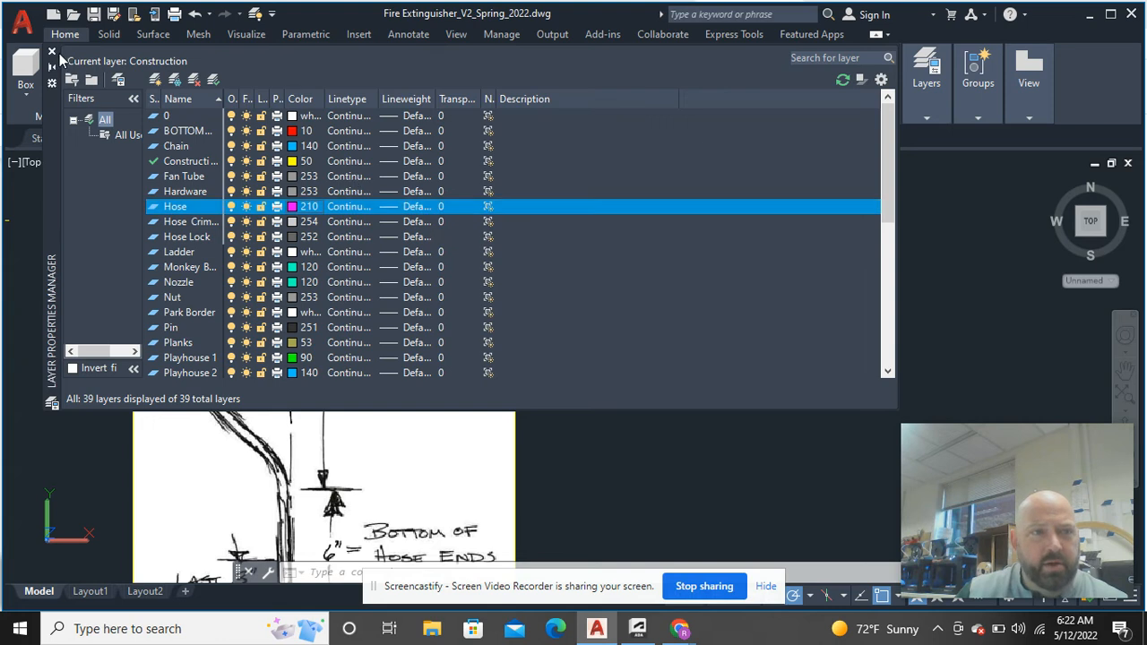
left_click(51, 51)
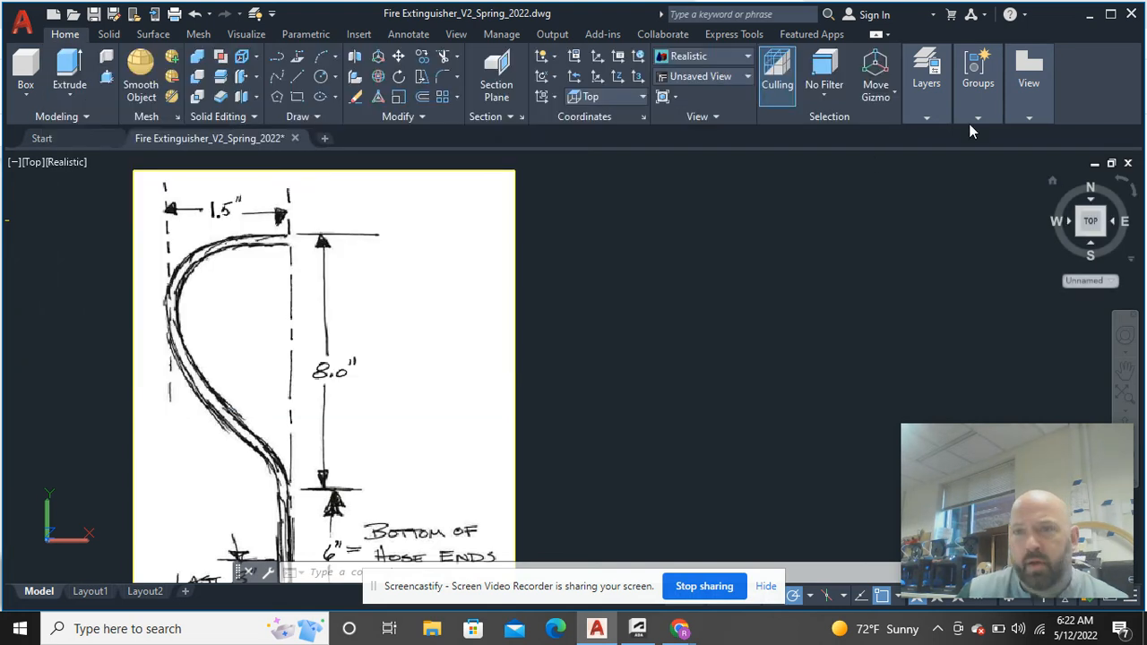
left_click(928, 118)
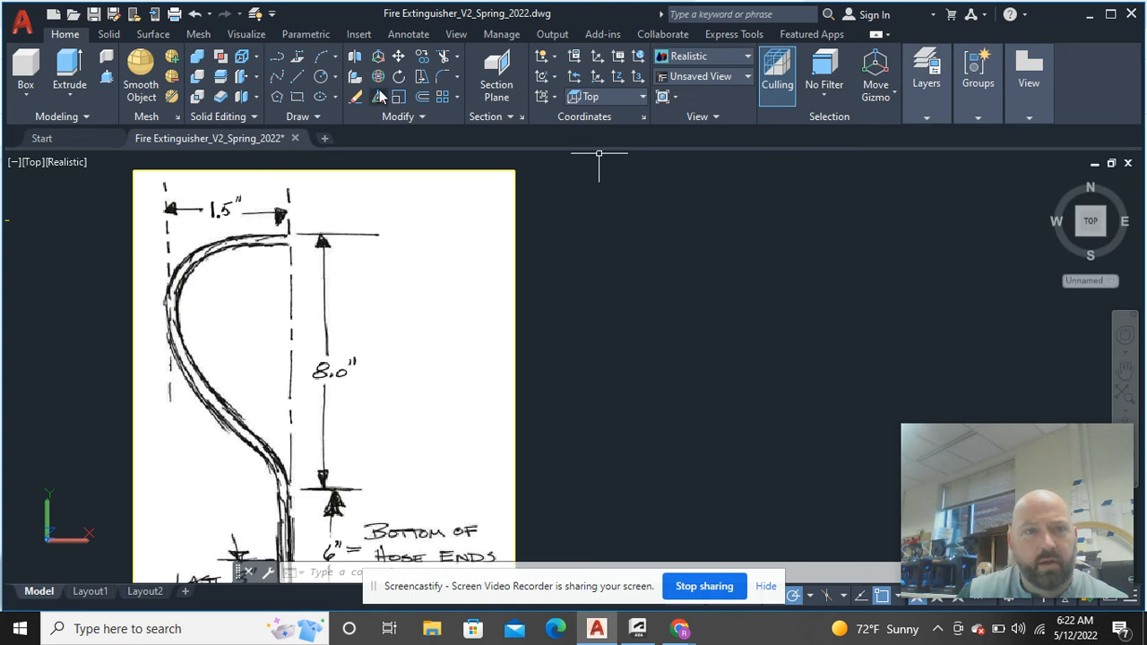
Draw a vertical line 8 inches long downward in the empty space beside the hose sketch.
key("l")
key("Return")
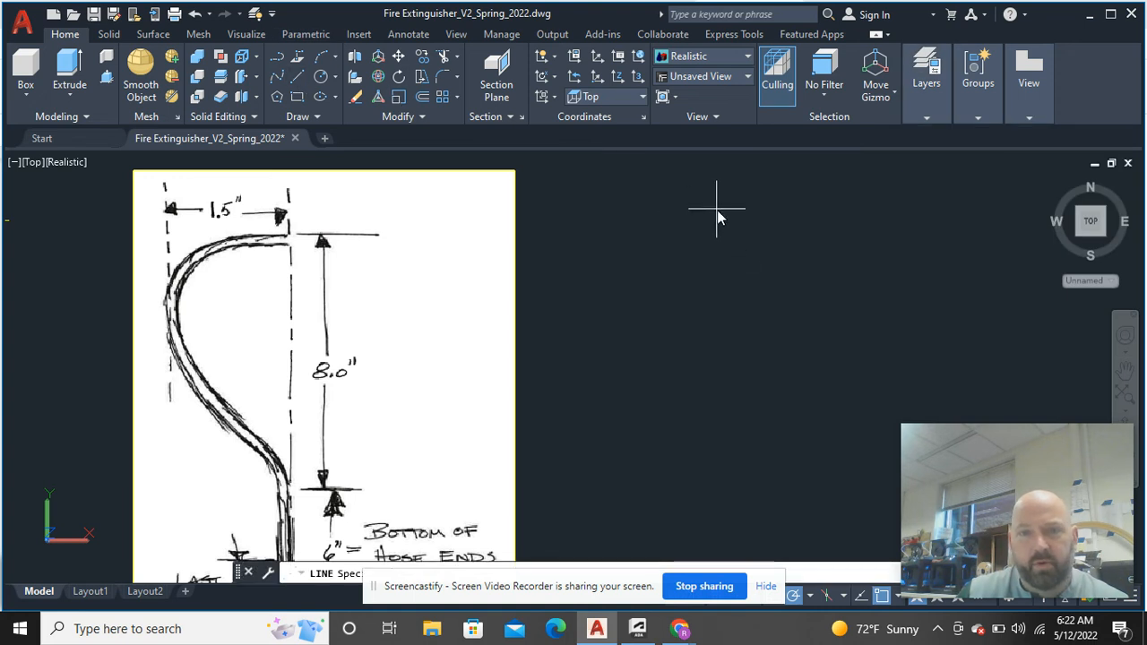
left_click(717, 210)
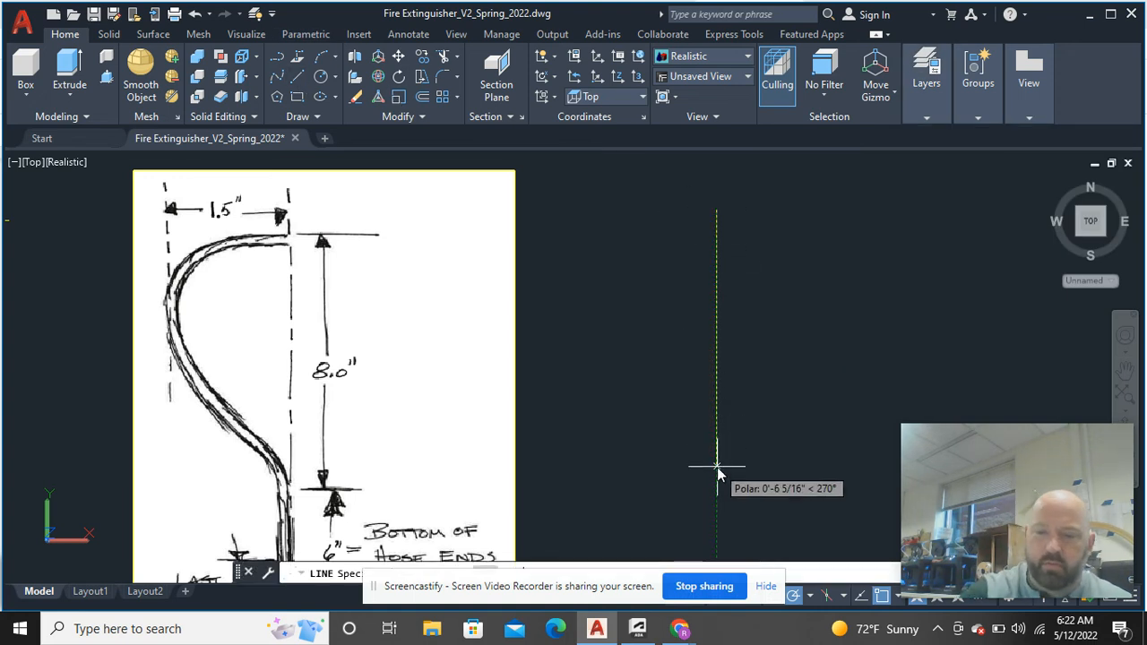
type("8")
key("Return")
right_click(806, 276)
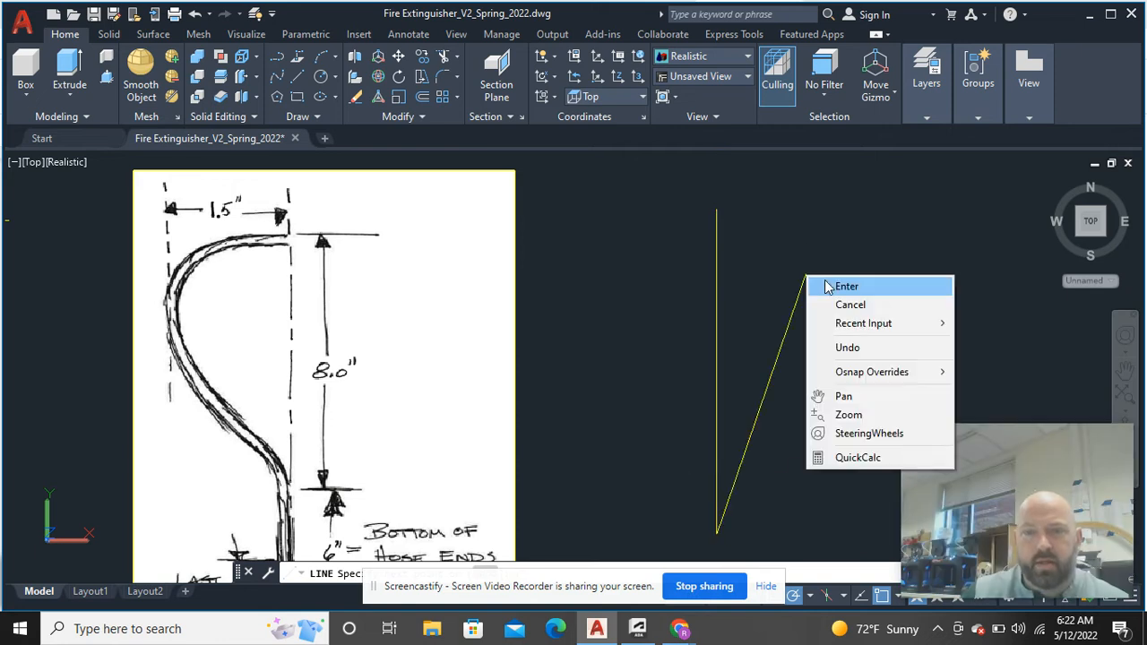
left_click(827, 285)
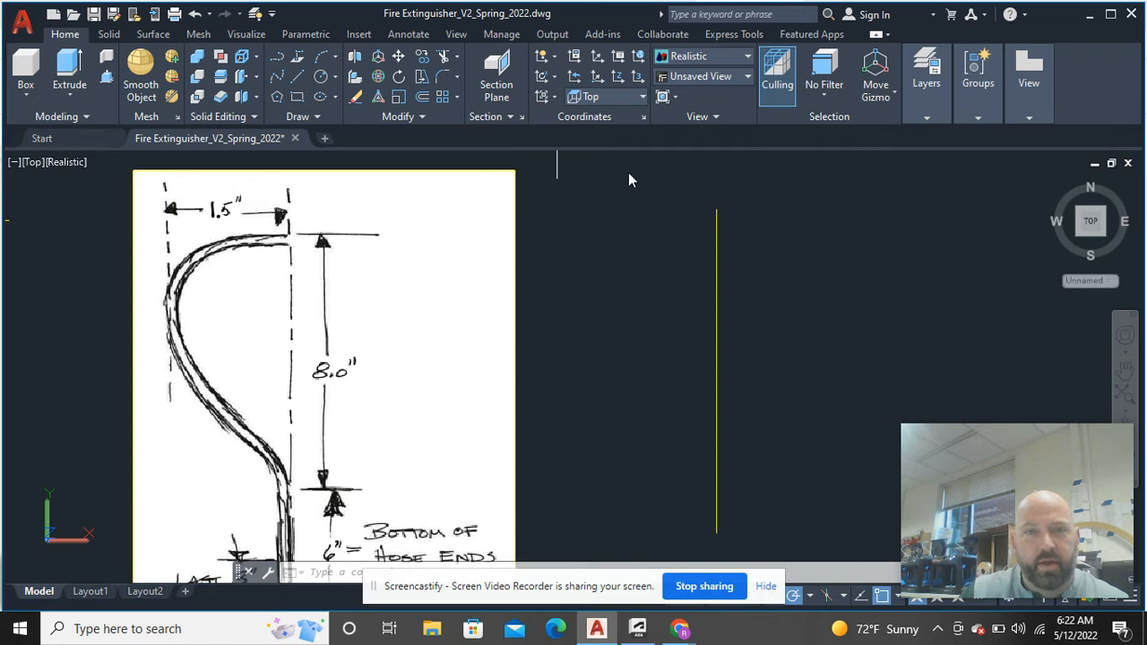
Draw a short horizontal line to the right from the upper end of the vertical line.
key("Return")
left_click(717, 209)
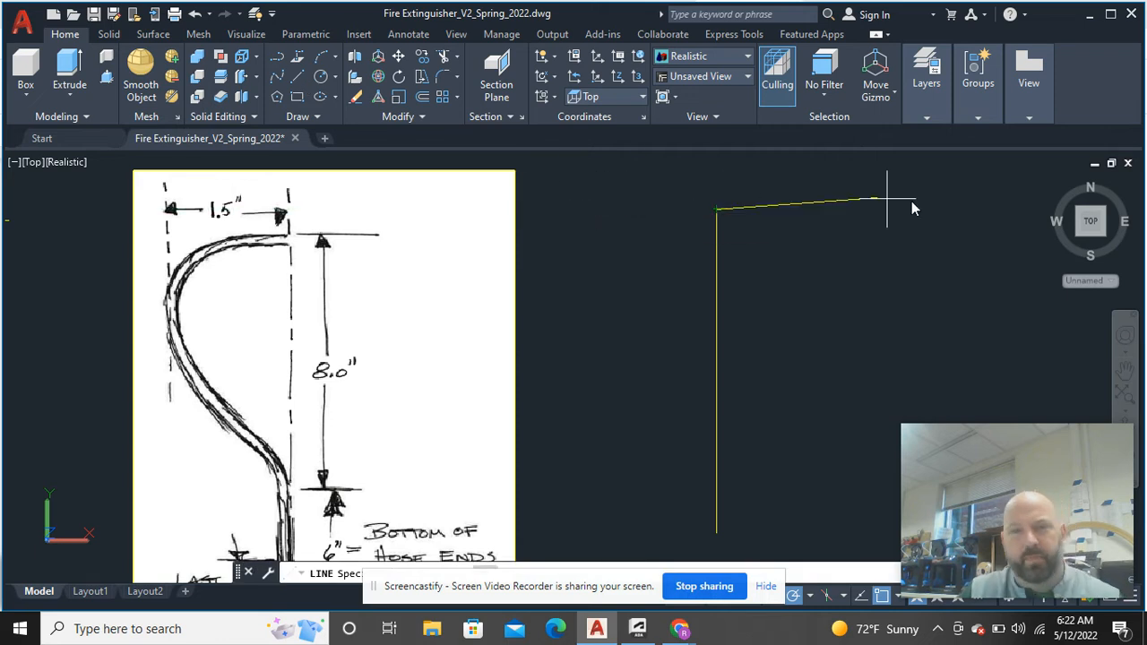
left_click(762, 210)
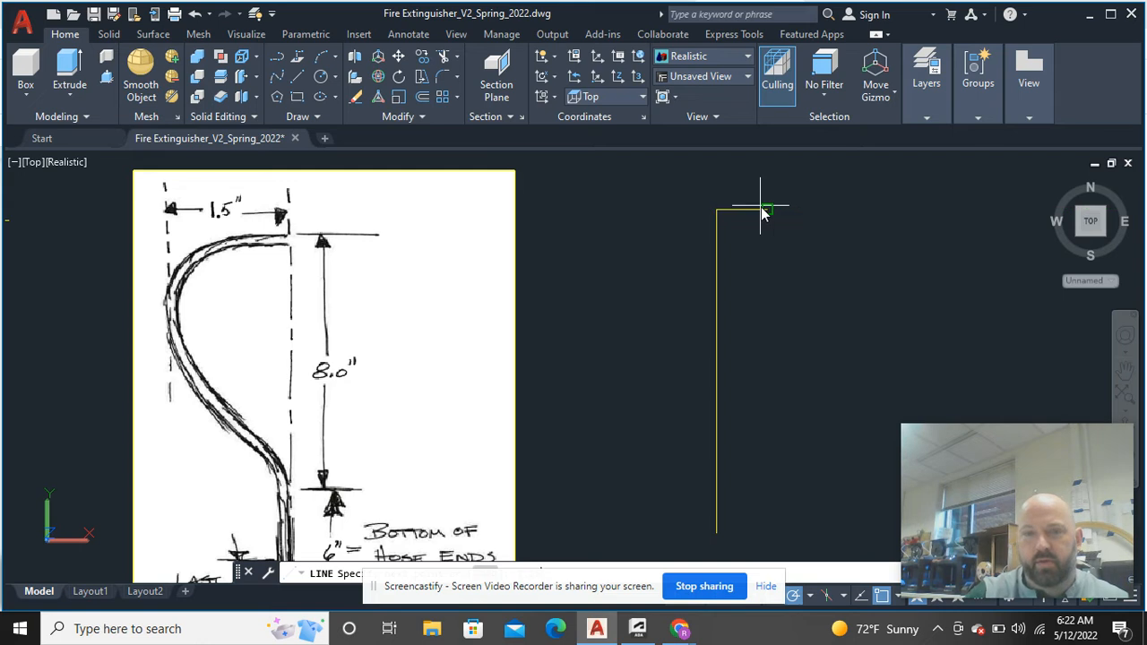
right_click(787, 231)
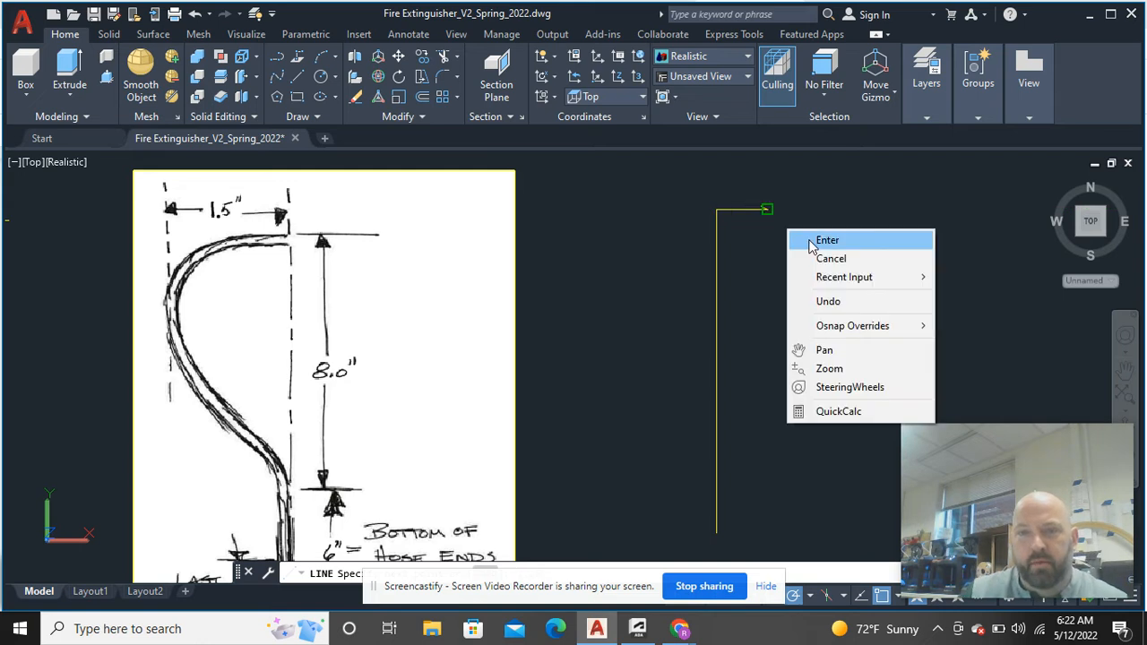
left_click(816, 240)
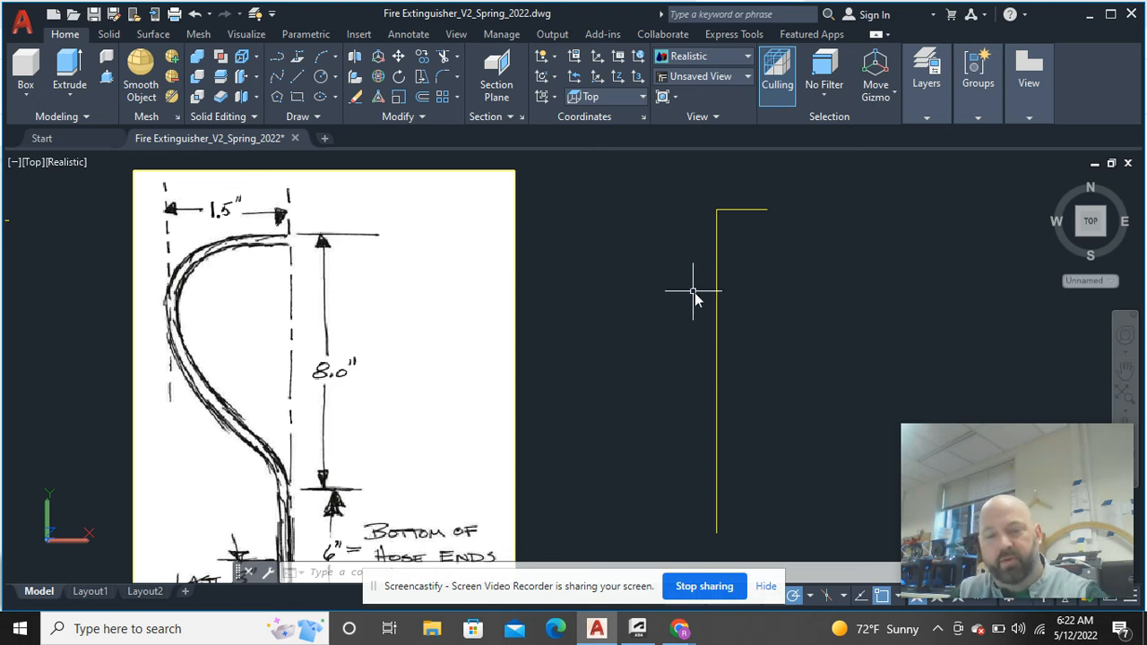
Offset the vertical line to its left by the sketch's 1.5-inch hose width.
type("o")
key("Return")
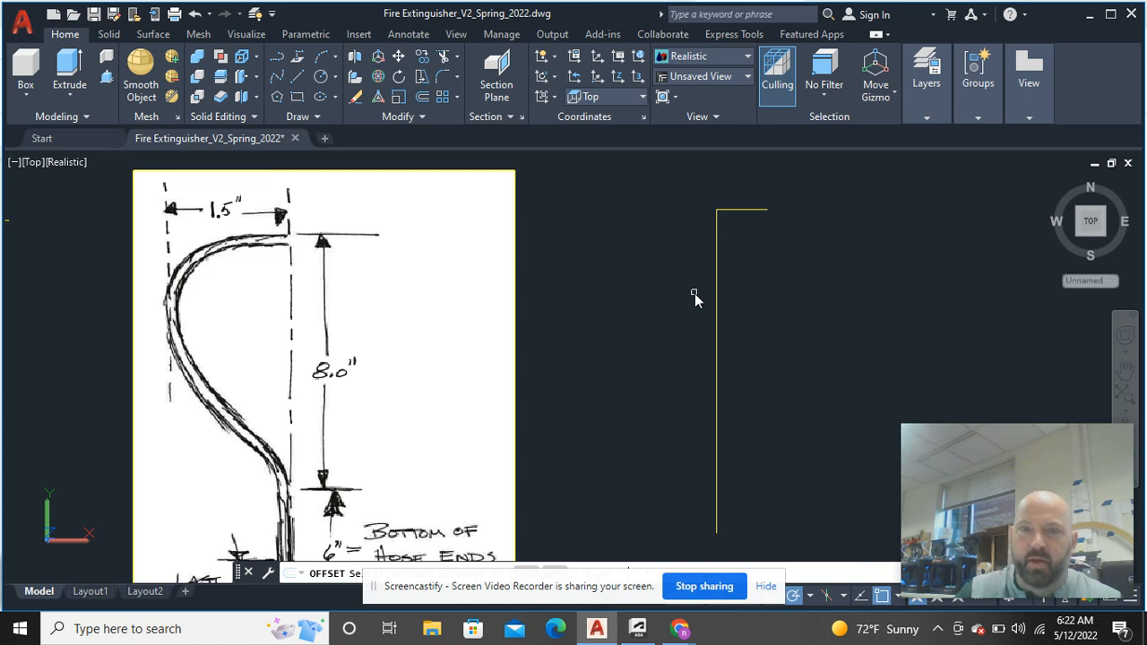
left_click(716, 291)
left_click(589, 320)
right_click(594, 319)
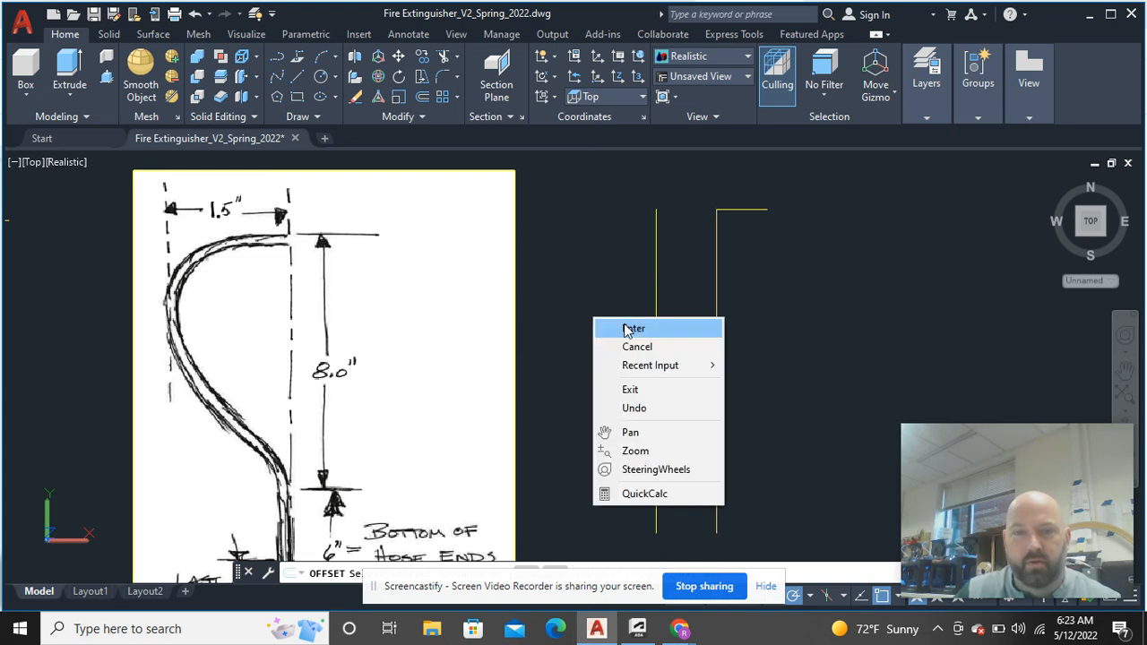
left_click(630, 329)
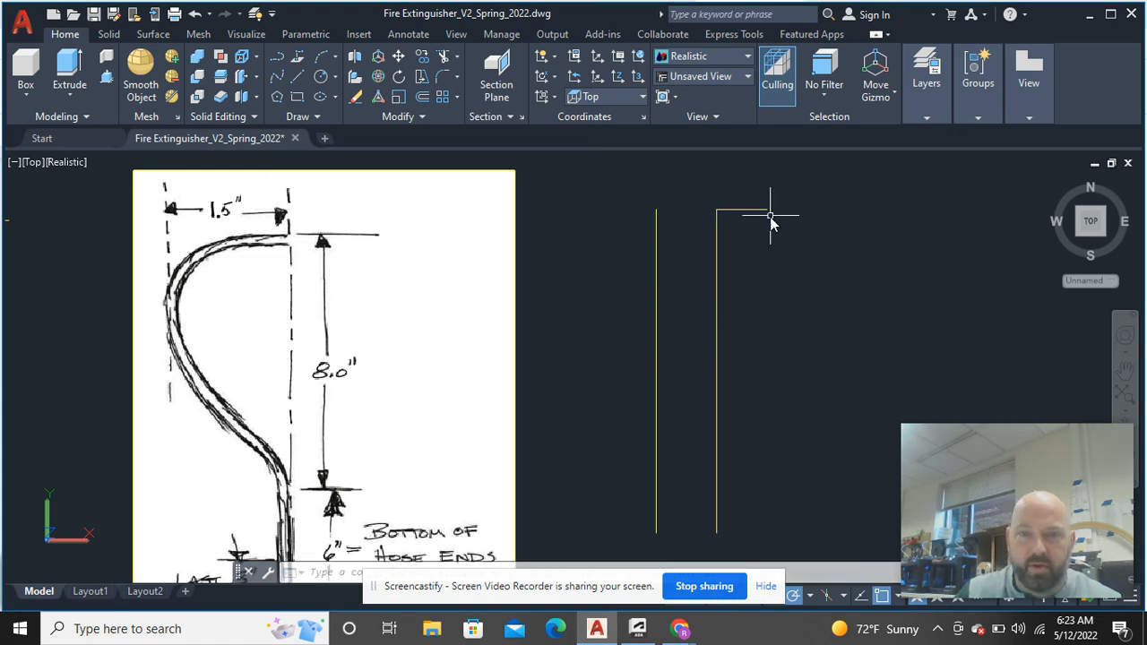
Move the fire extinguisher photo left, closer to the construction lines.
mouse_move(770, 218)
left_mouse_down()
mouse_move(673, 249)
mouse_move(659, 303)
mouse_move(666, 379)
mouse_move(720, 536)
mouse_move(724, 507)
mouse_move(675, 404)
mouse_move(655, 315)
mouse_move(678, 237)
mouse_move(762, 220)
left_mouse_up()
middle_click_drag(926, 277, 661, 263)
scroll(661, 263, "down", 4)
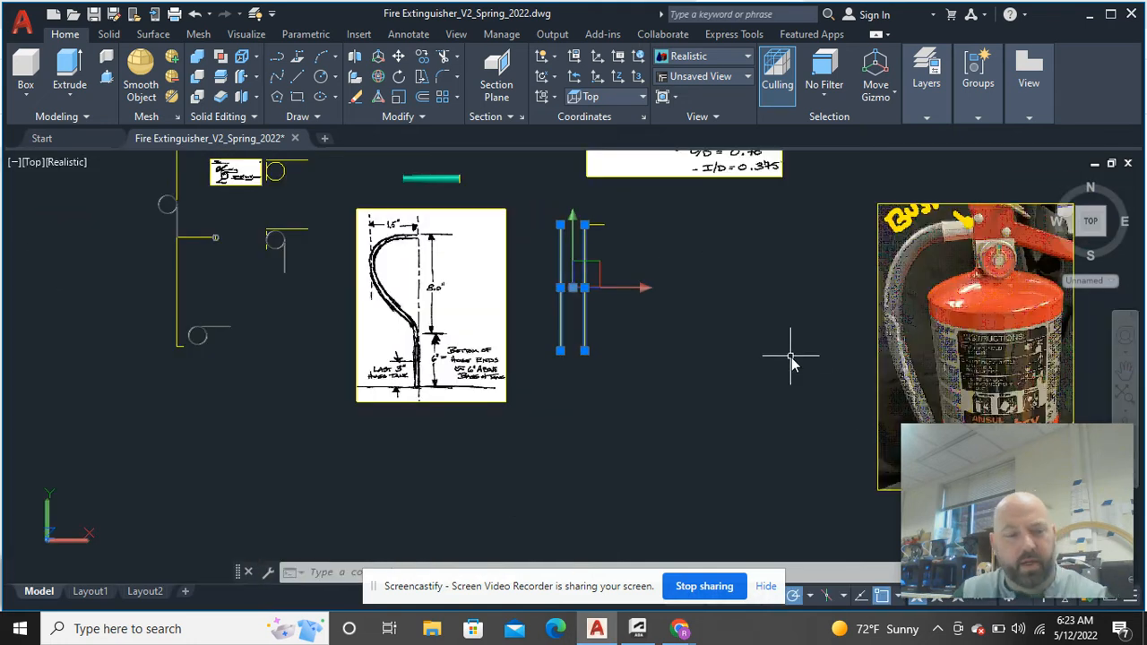
key("Escape")
left_click(878, 250)
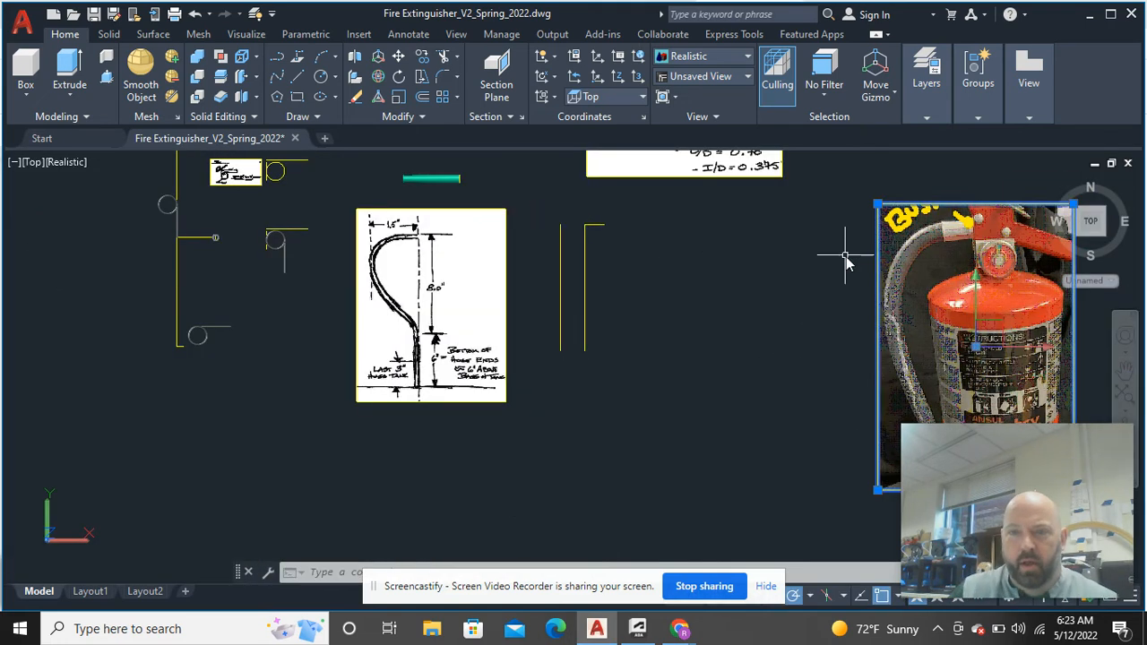
right_click(847, 258)
left_click(895, 299)
left_click(944, 313)
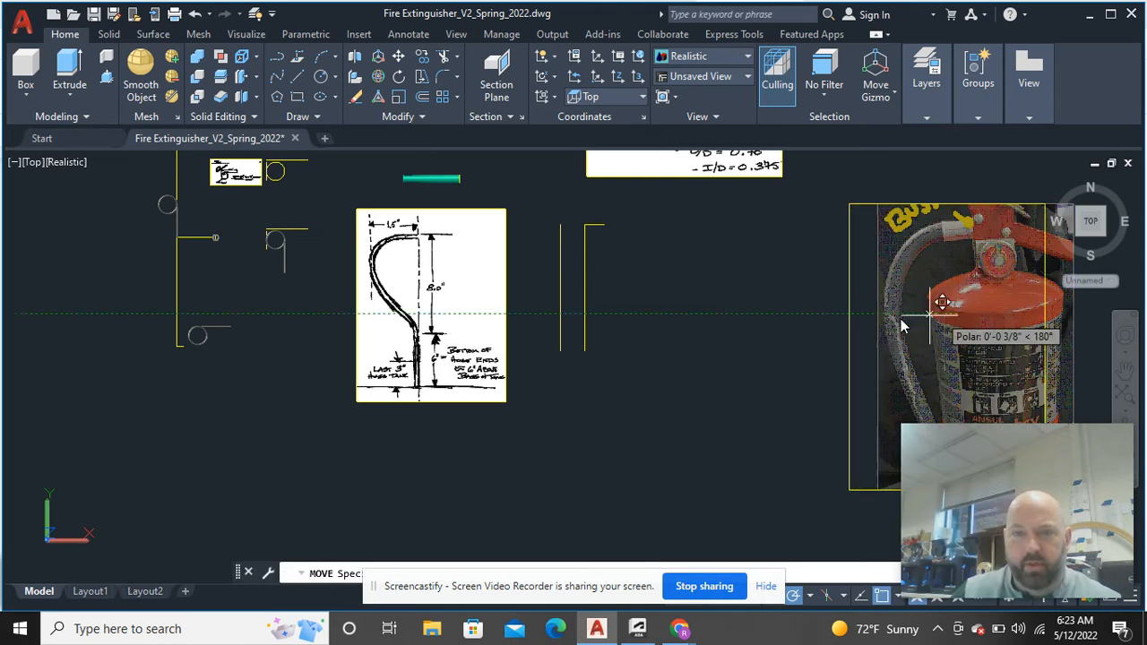
left_click(762, 317)
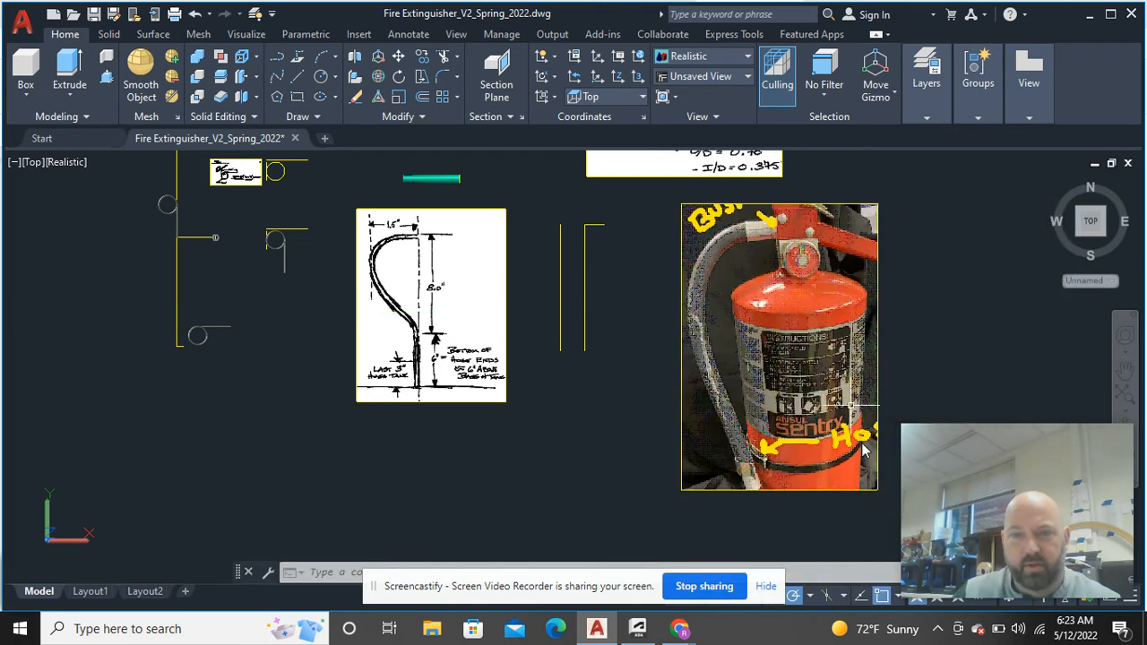
Shrink the fire extinguisher photo by its lower-right corner grip to roughly the height of the construction lines.
left_click(855, 528)
left_click(830, 502)
left_click(830, 493)
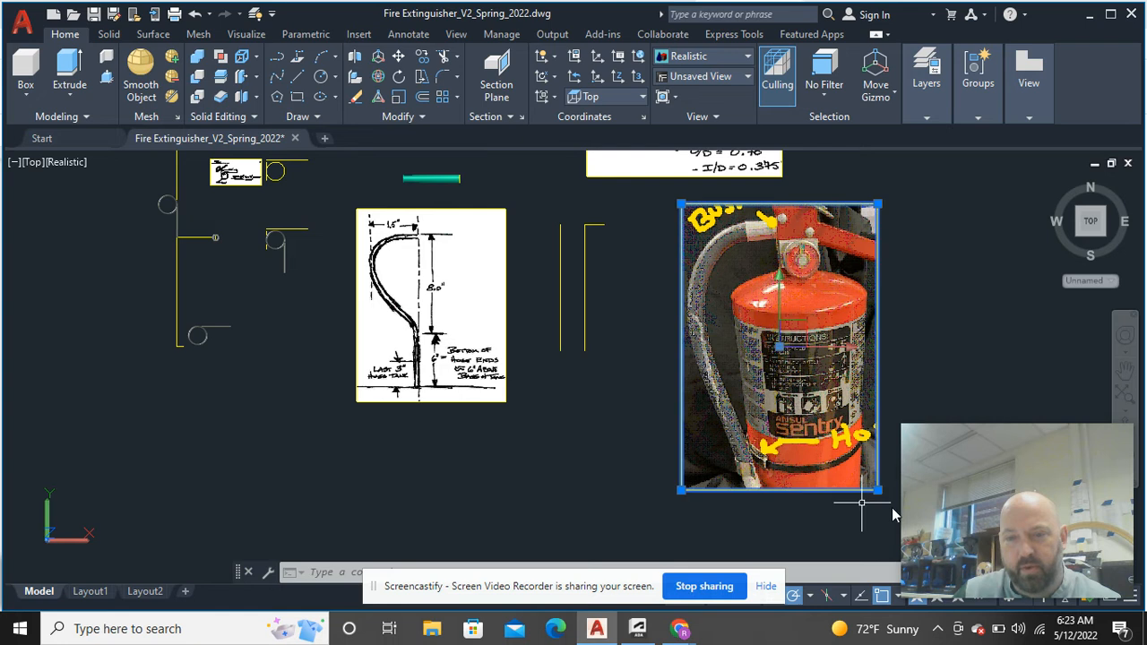
left_click(877, 491)
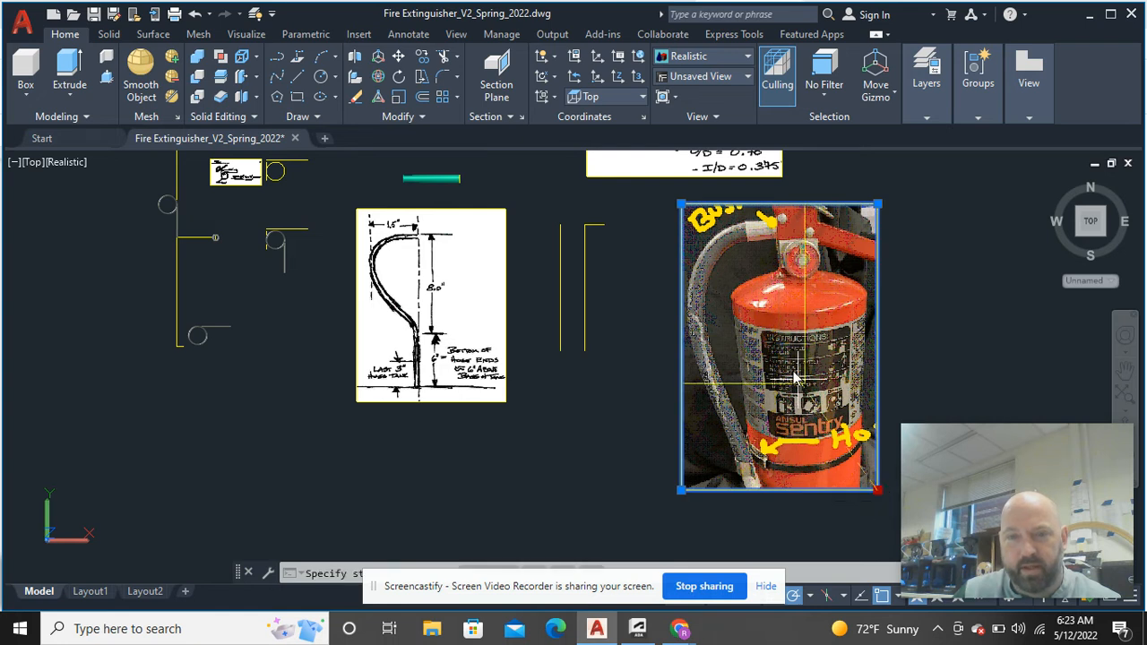
left_click(773, 335)
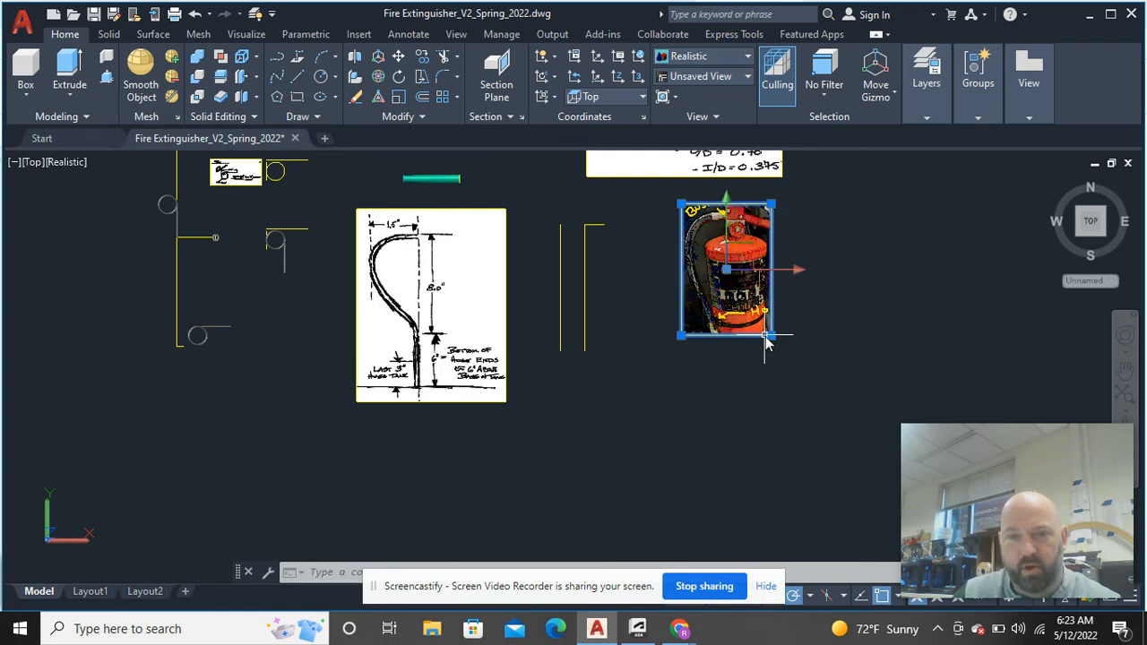
Move the reduced fire extinguisher photo left so it sits right beside the construction lines.
right_click(816, 260)
left_click(845, 299)
left_click(744, 285)
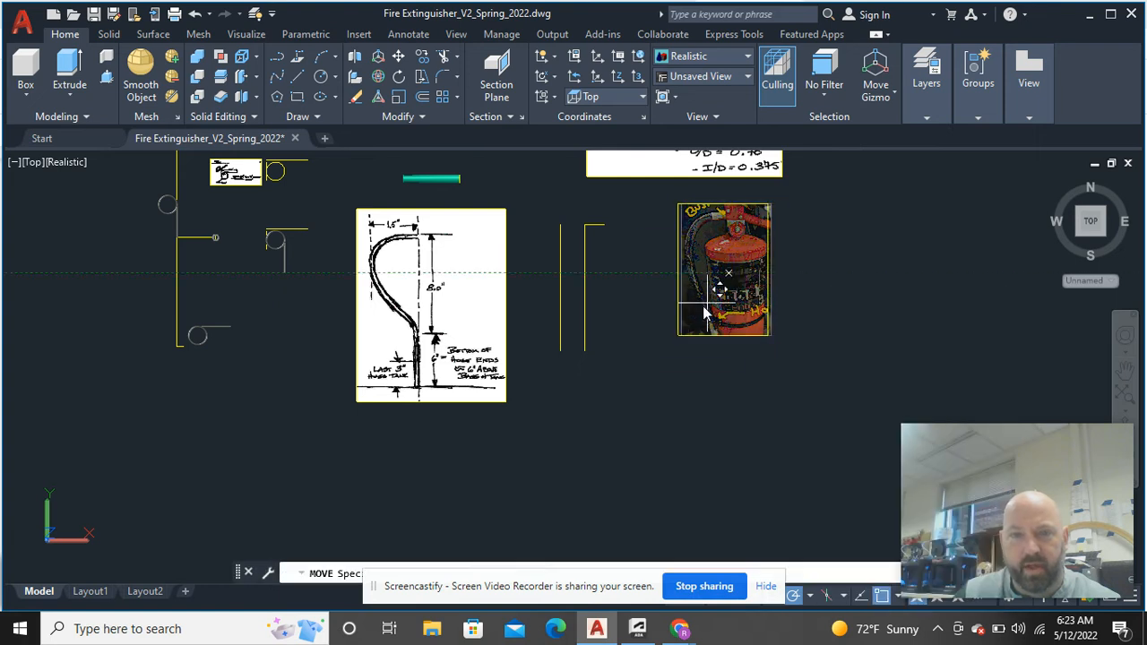
left_click(680, 301)
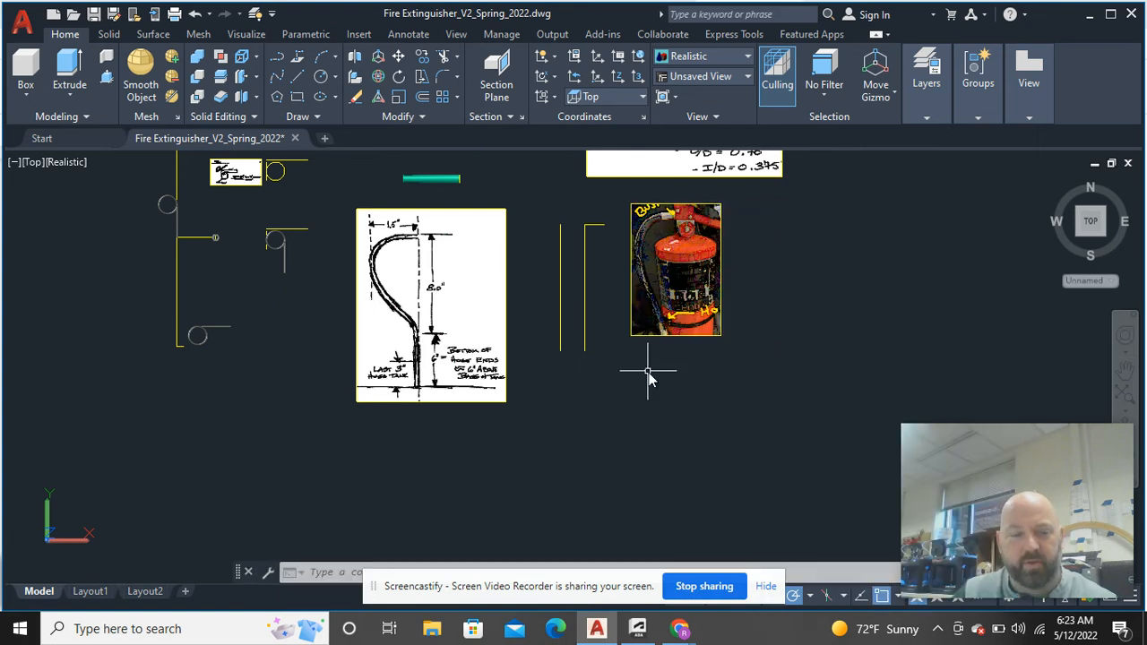
Move the fire extinguisher photo straight down so its lower edge lines up with the lower ends of the vertical lines.
scroll(630, 378, "up", 3)
middle_click_drag(628, 351, 615, 530)
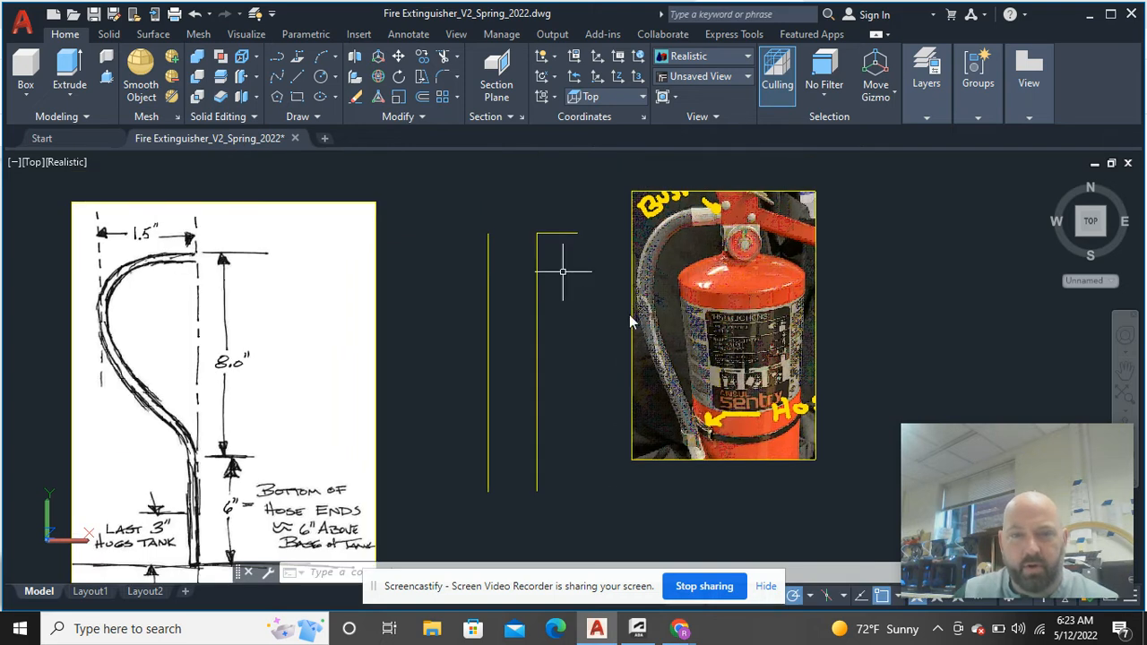
left_click(675, 413)
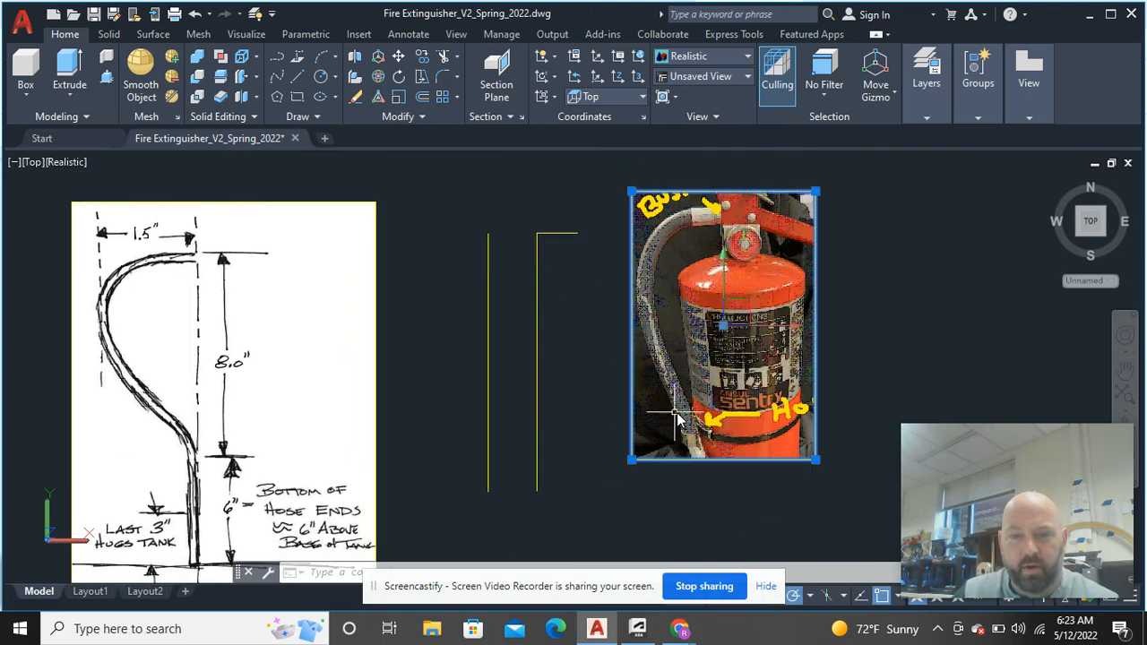
right_click(867, 211)
left_click(909, 298)
left_click(727, 305)
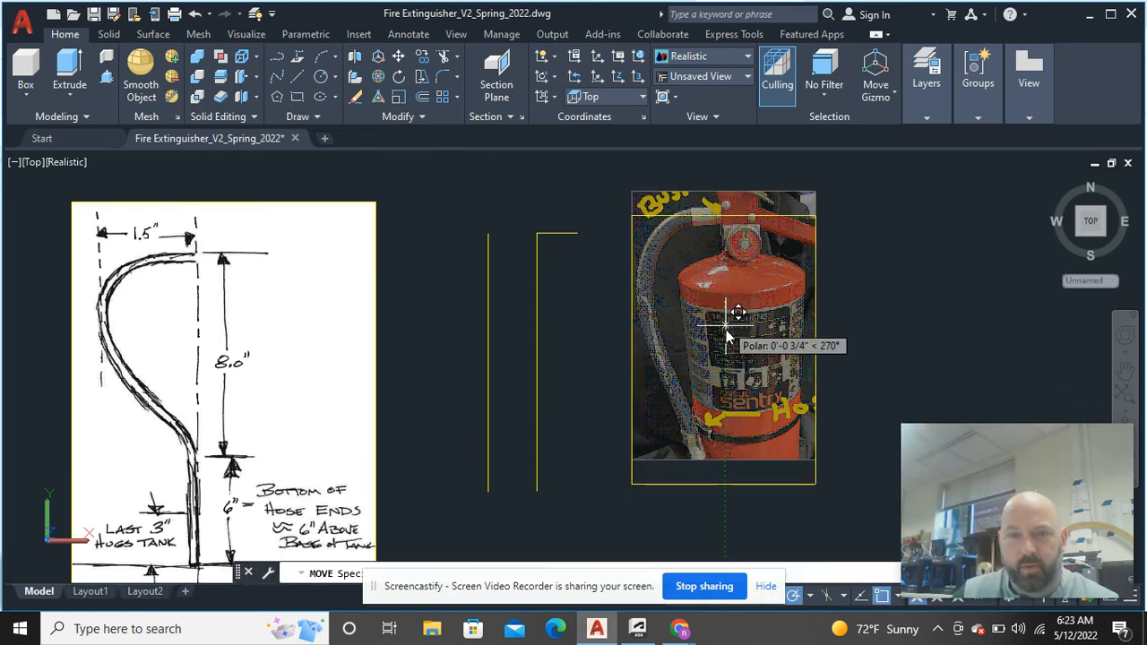
left_click(726, 336)
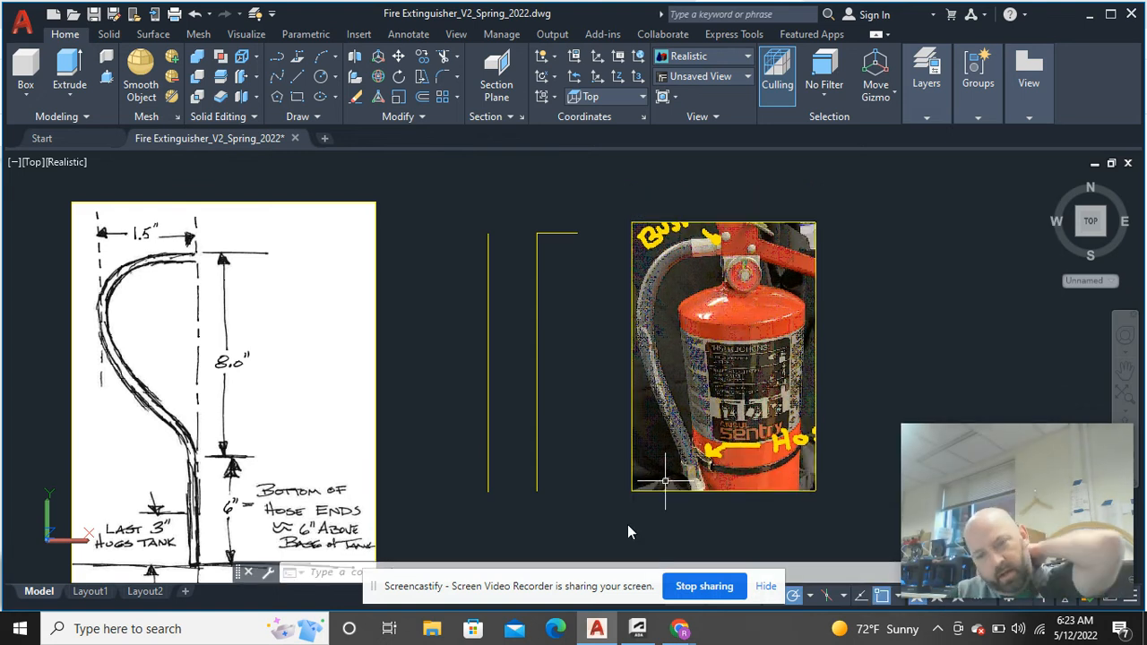
left_click_drag(578, 600, 471, 596)
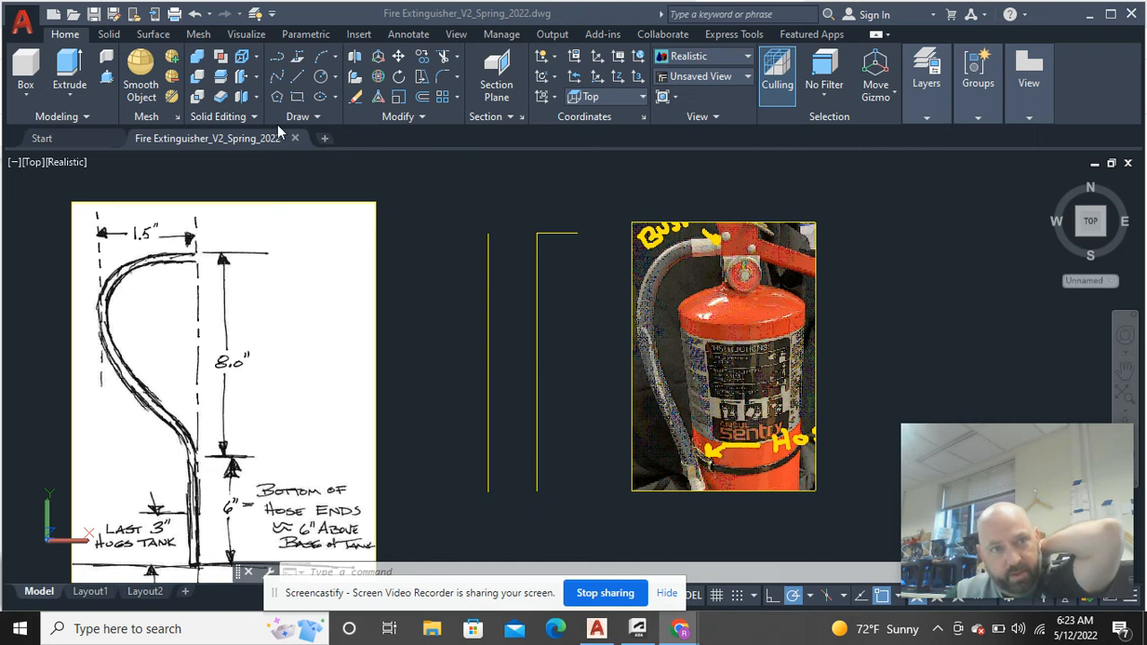
left_click(404, 182)
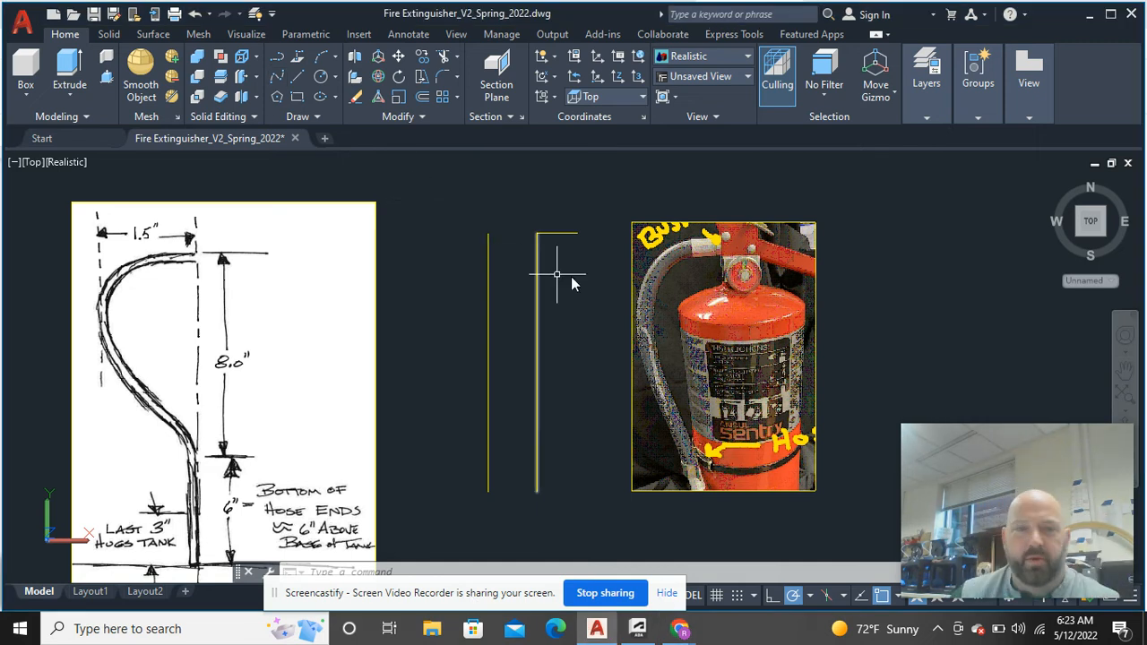
Start a fit-point spline at the free right end of the short horizontal construction line.
left_click(278, 77)
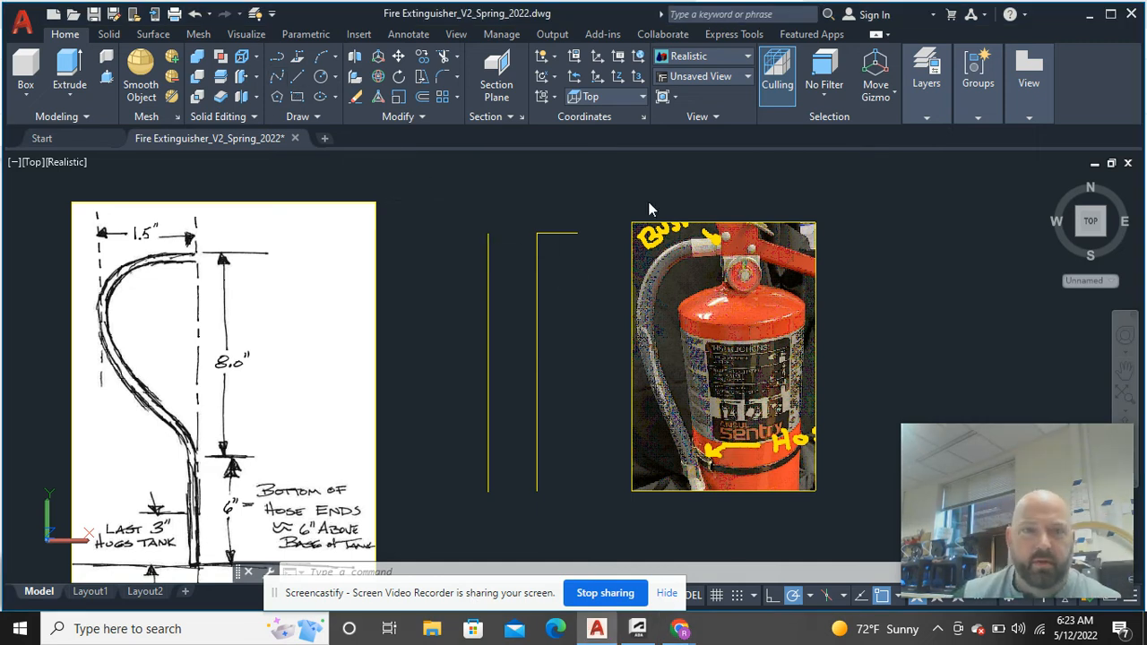
left_click(577, 235)
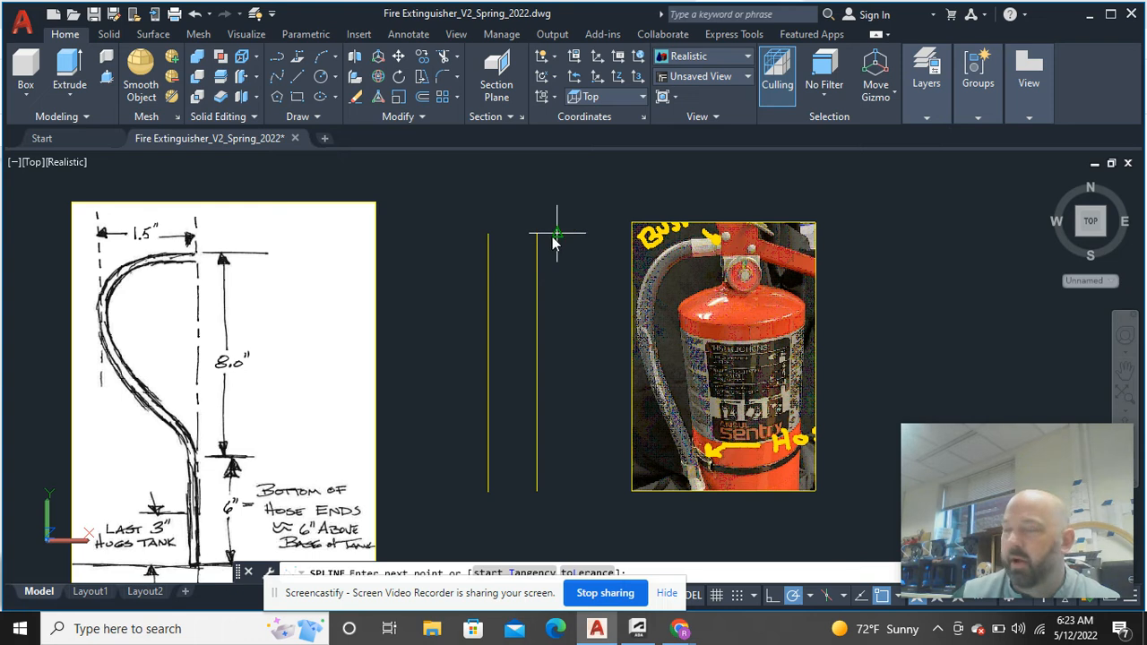
left_click(578, 233)
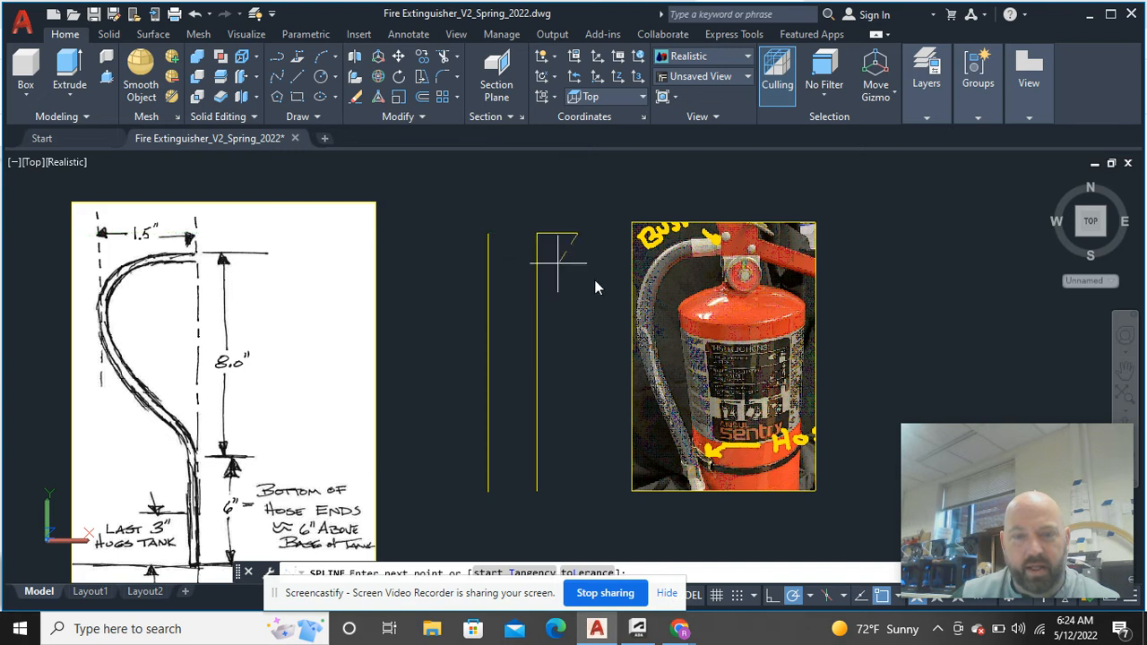
Turn off polar tracking and running object snap so the spline's points can be placed freely.
left_click(796, 596)
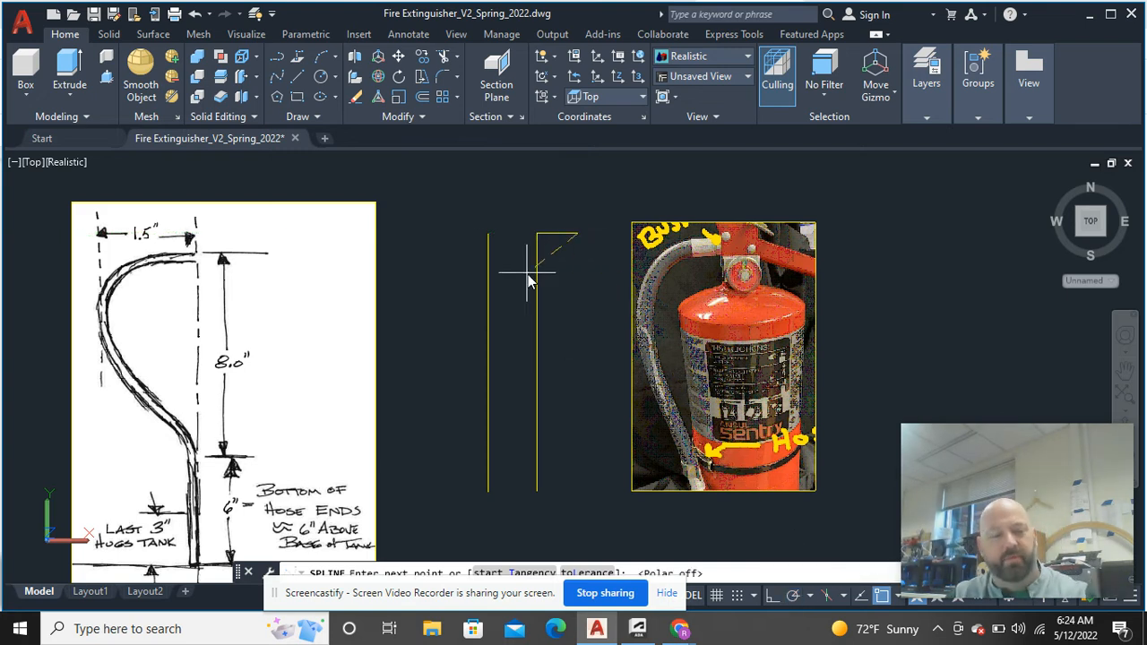
right_click(527, 218, "shift")
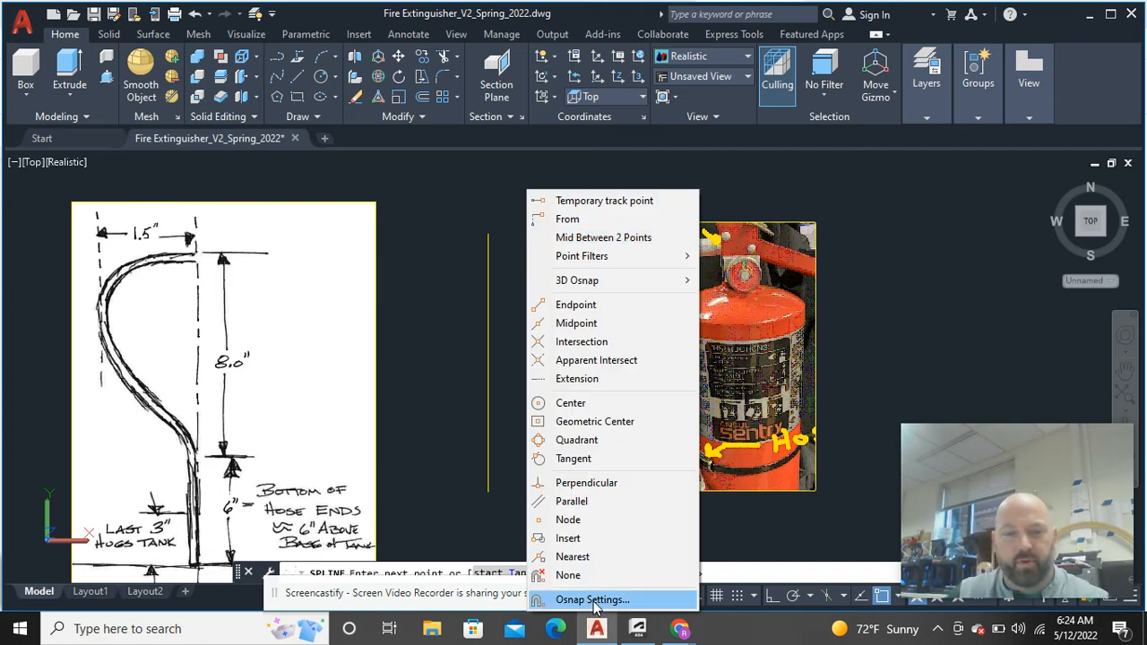
left_click(594, 600)
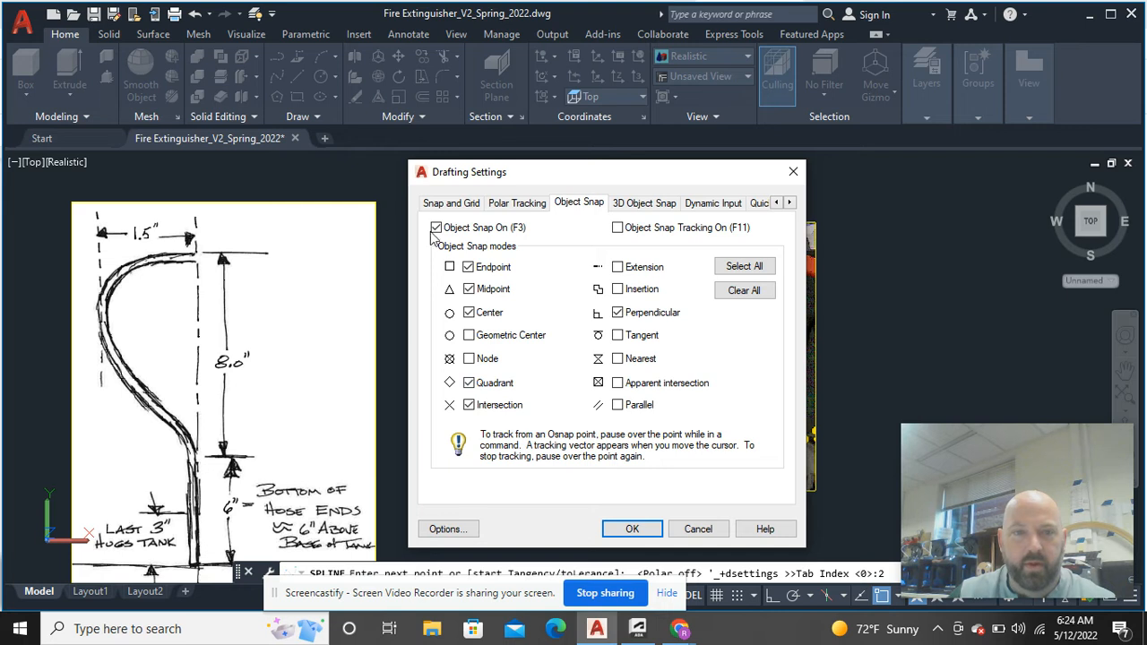
left_click(631, 528)
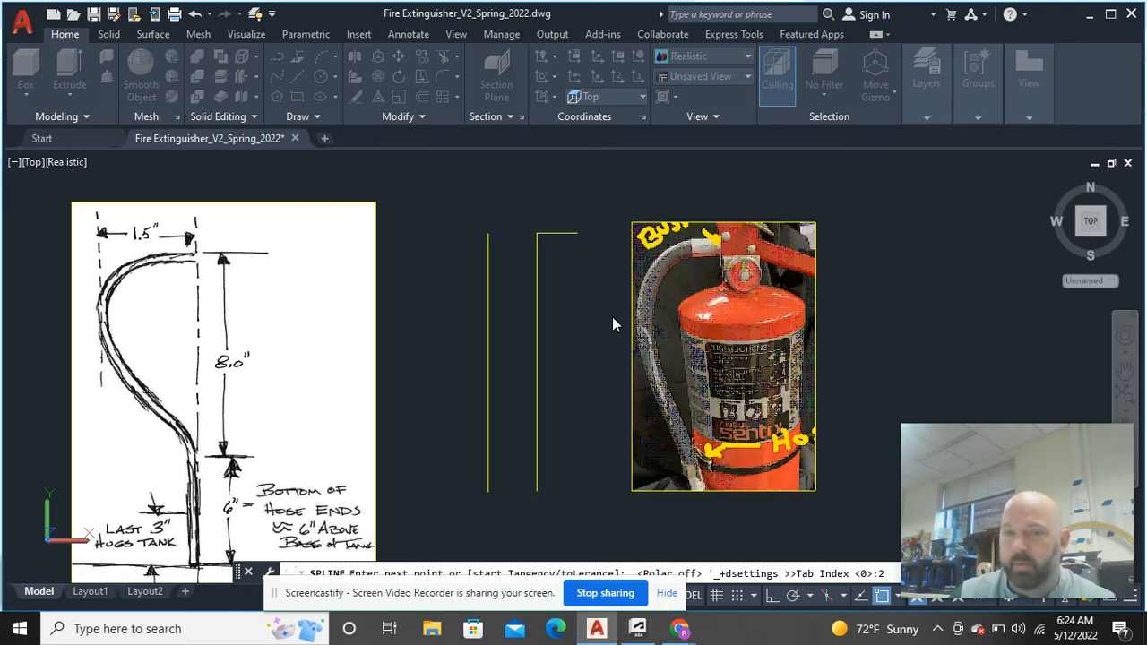
Place the spline's fit points for the hose's upper bend, curving gradually down toward the left vertical construction line.
scroll(551, 250, "up", 3)
middle_click_drag(556, 244, 552, 225)
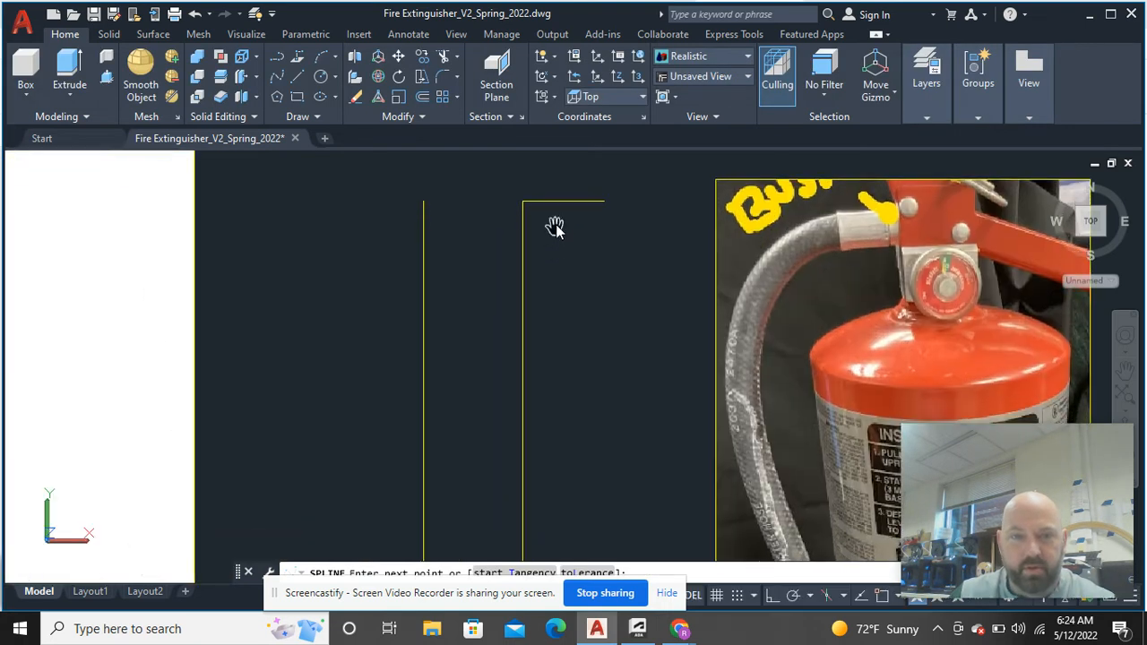
scroll(553, 215, "down", 2)
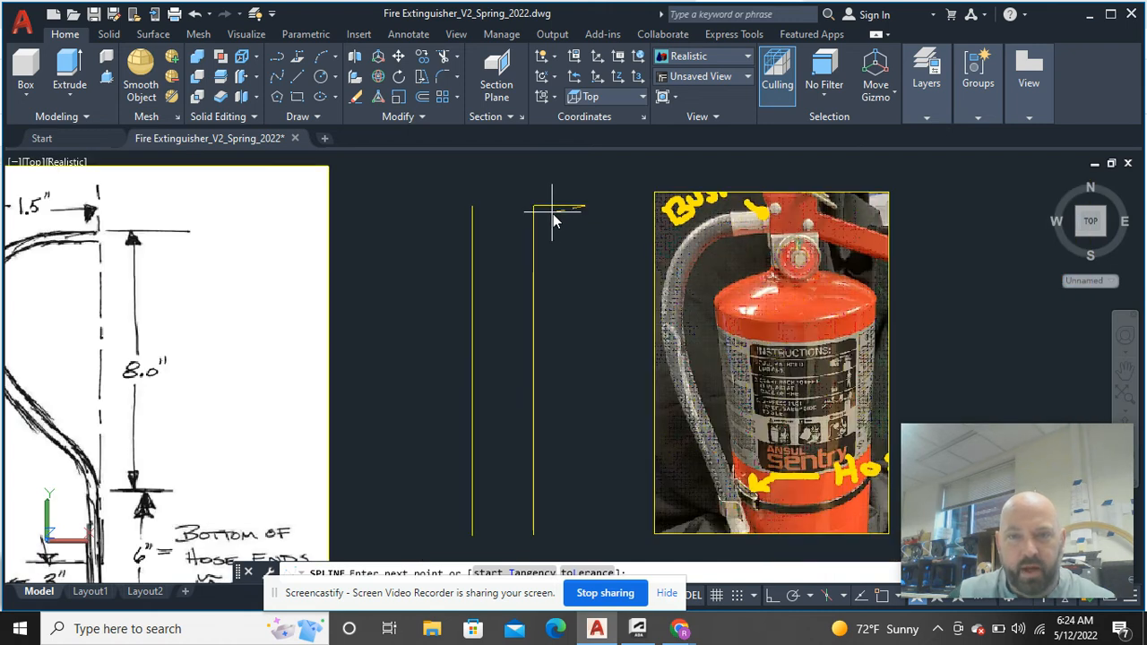
scroll(553, 220, "up", 2)
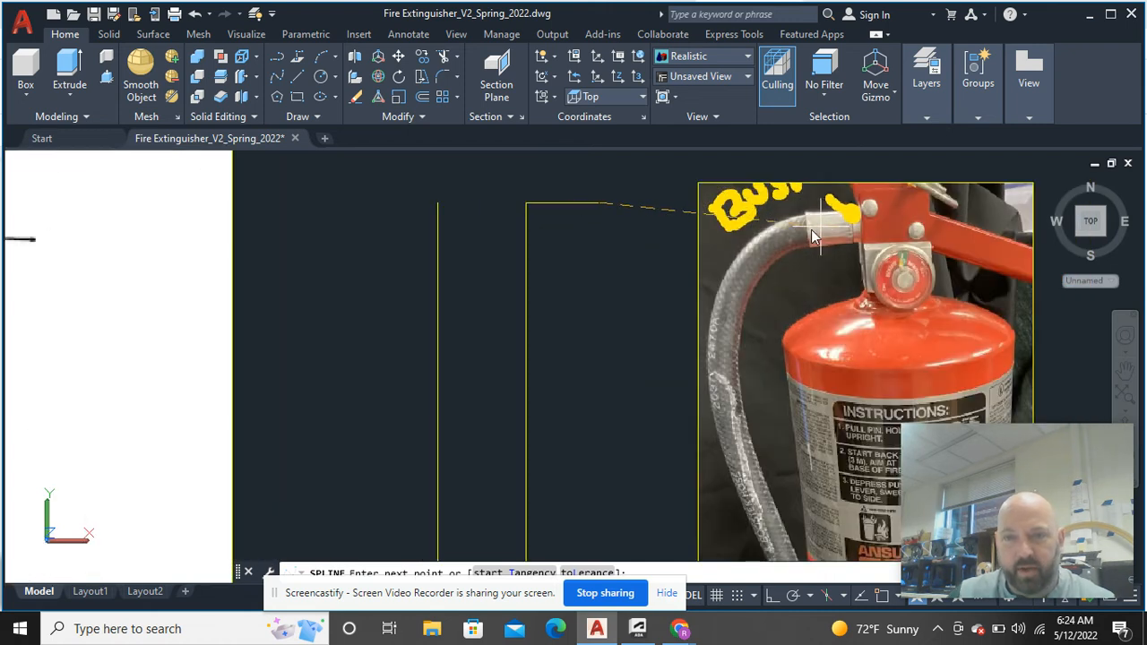
scroll(568, 214, "up", 1)
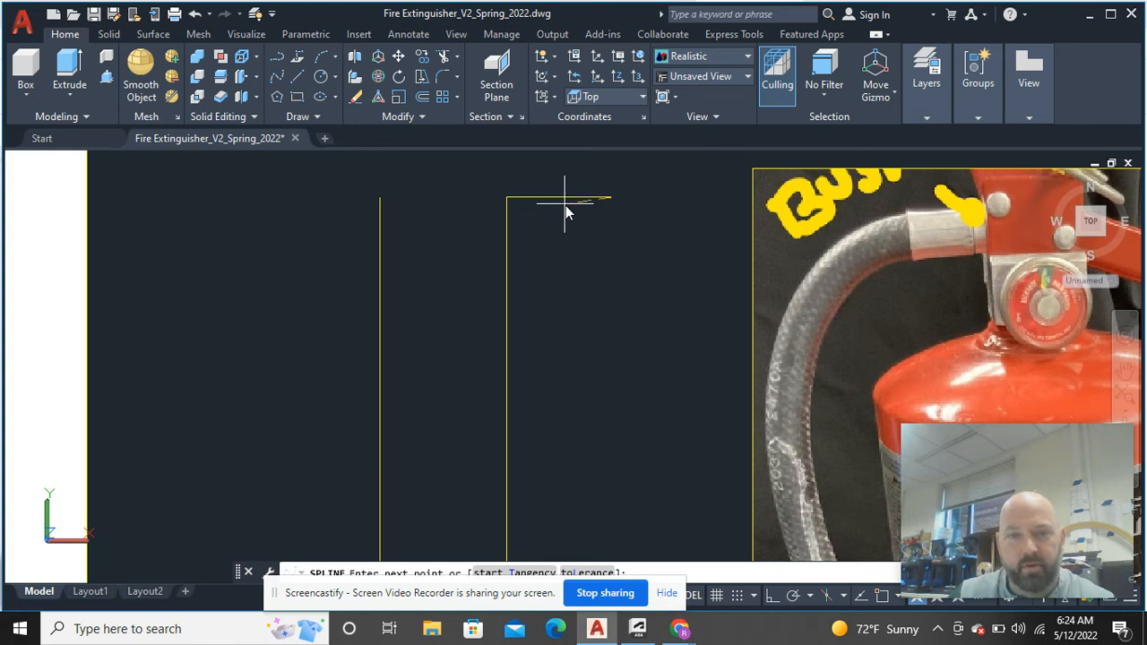
scroll(565, 205, "up", 1)
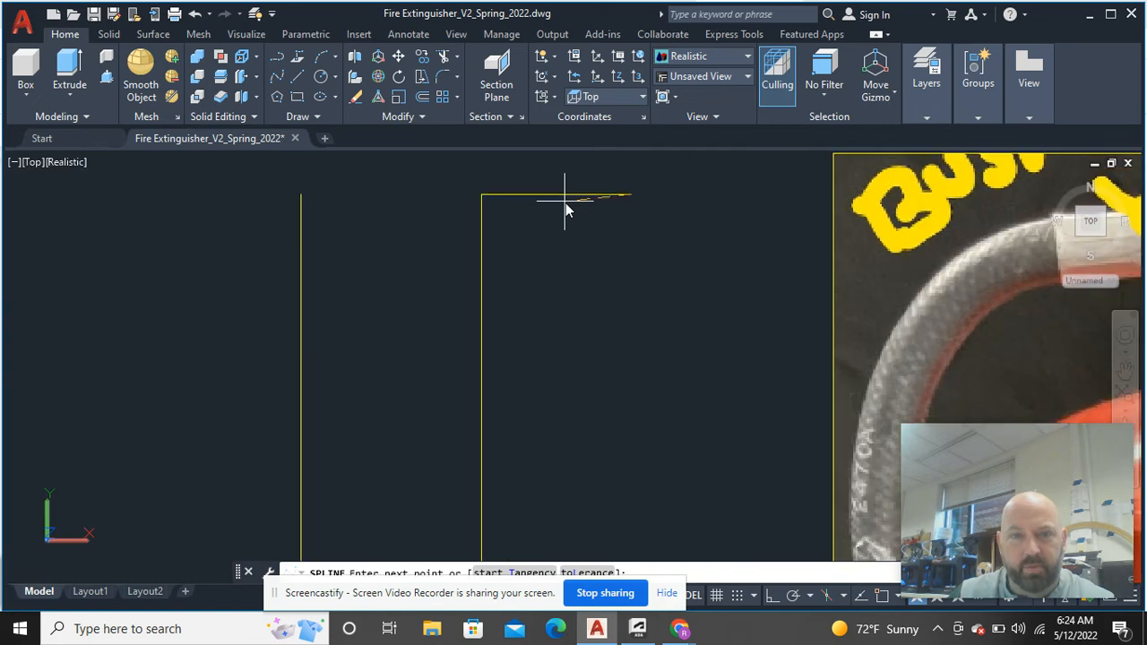
left_click(565, 201)
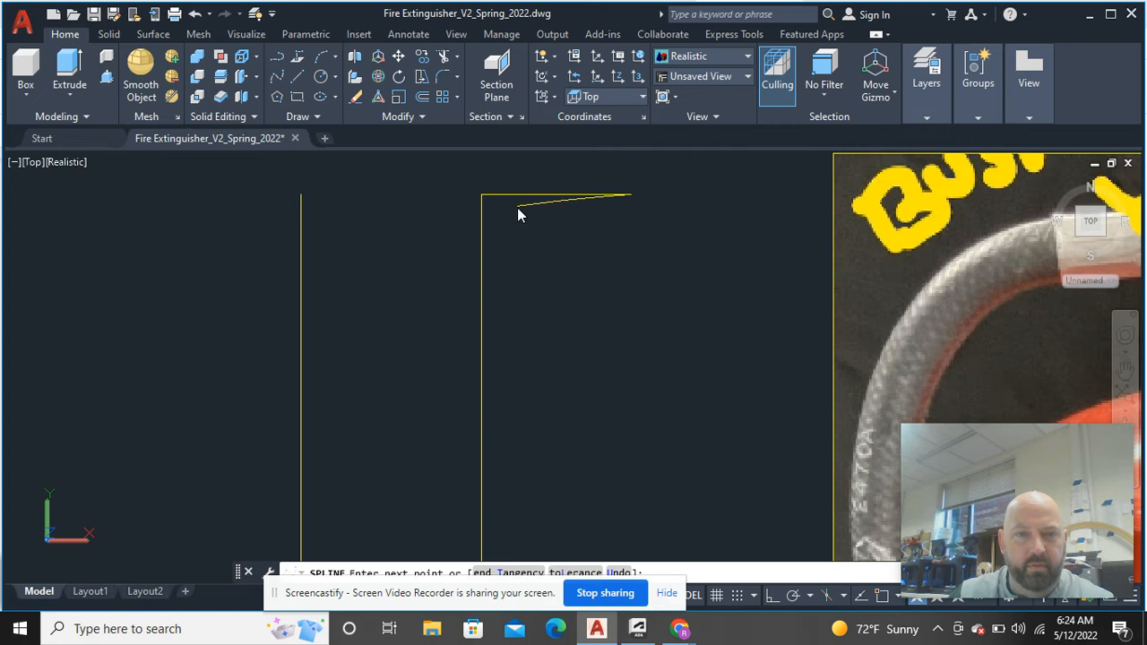
left_click(515, 206)
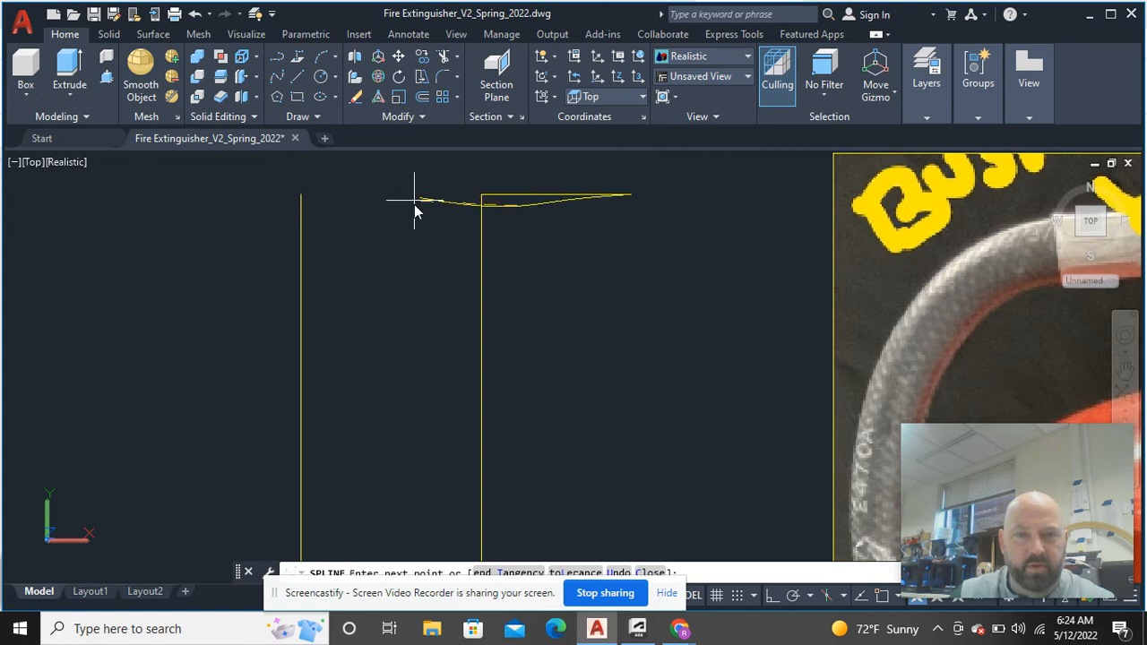
left_click(446, 218)
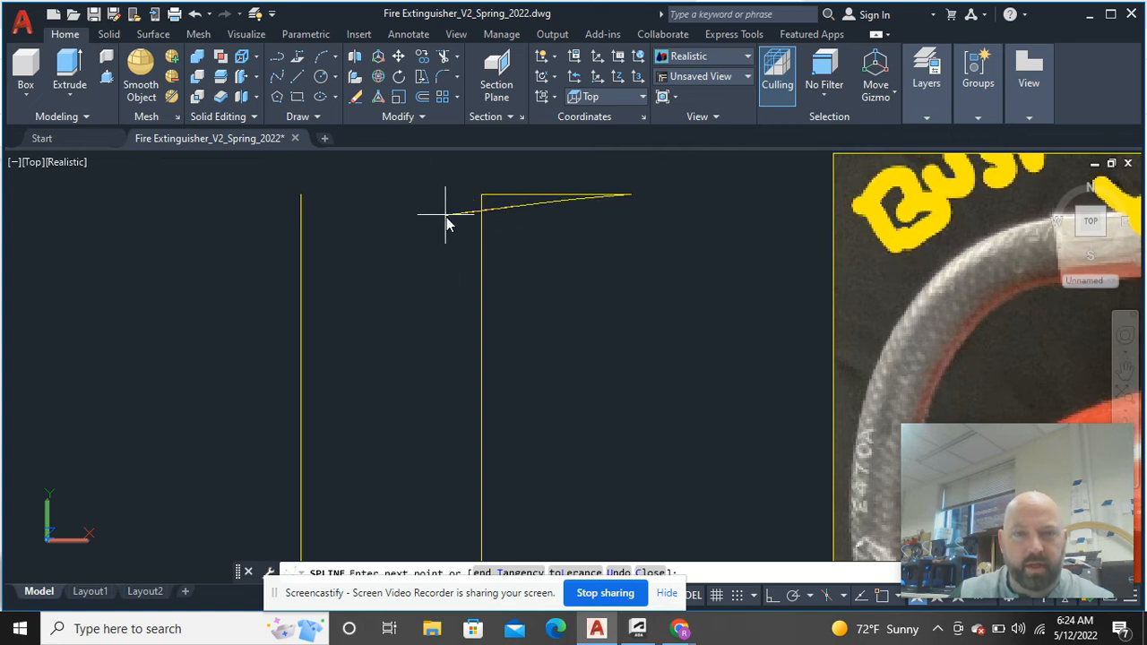
left_click(447, 222)
left_click(393, 243)
left_click(347, 303)
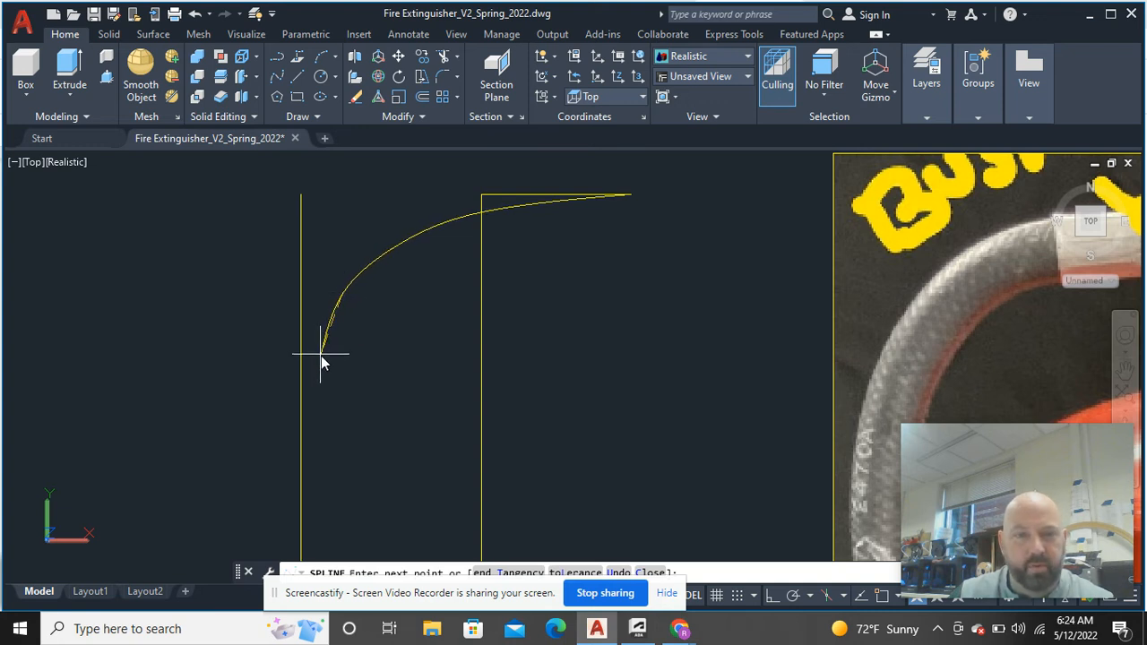
Continue the spline down beside the left vertical line and across to the right one, ending it at that line's lower end.
middle_click_drag(320, 370, 243, 243)
scroll(307, 326, "down", 2)
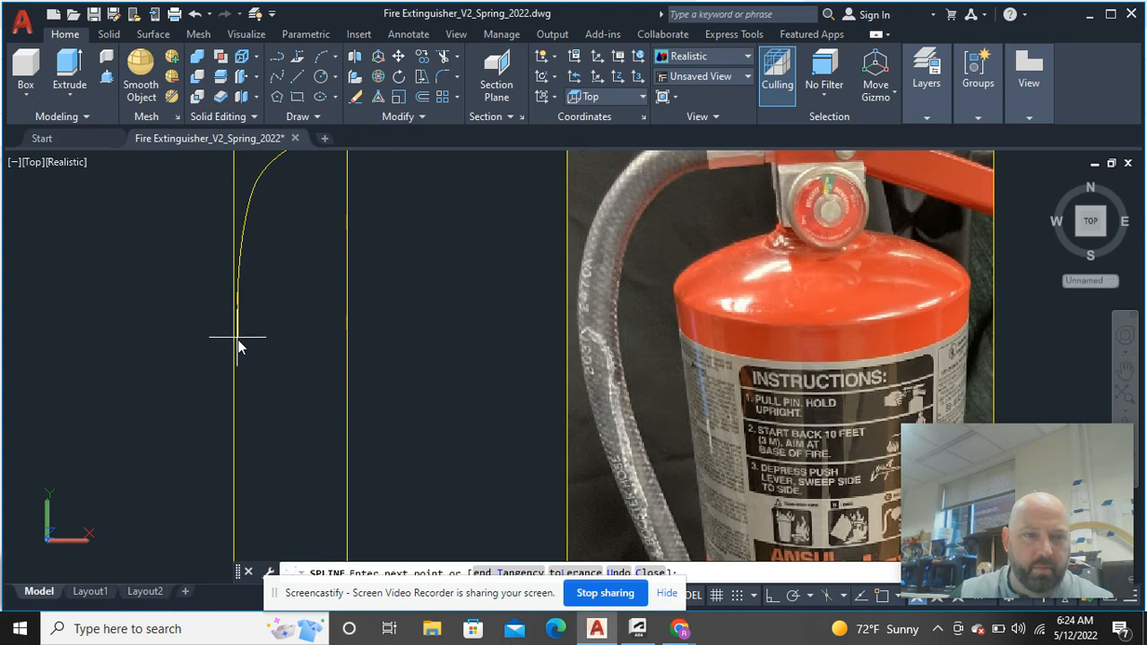
middle_click_drag(246, 383, 202, 295)
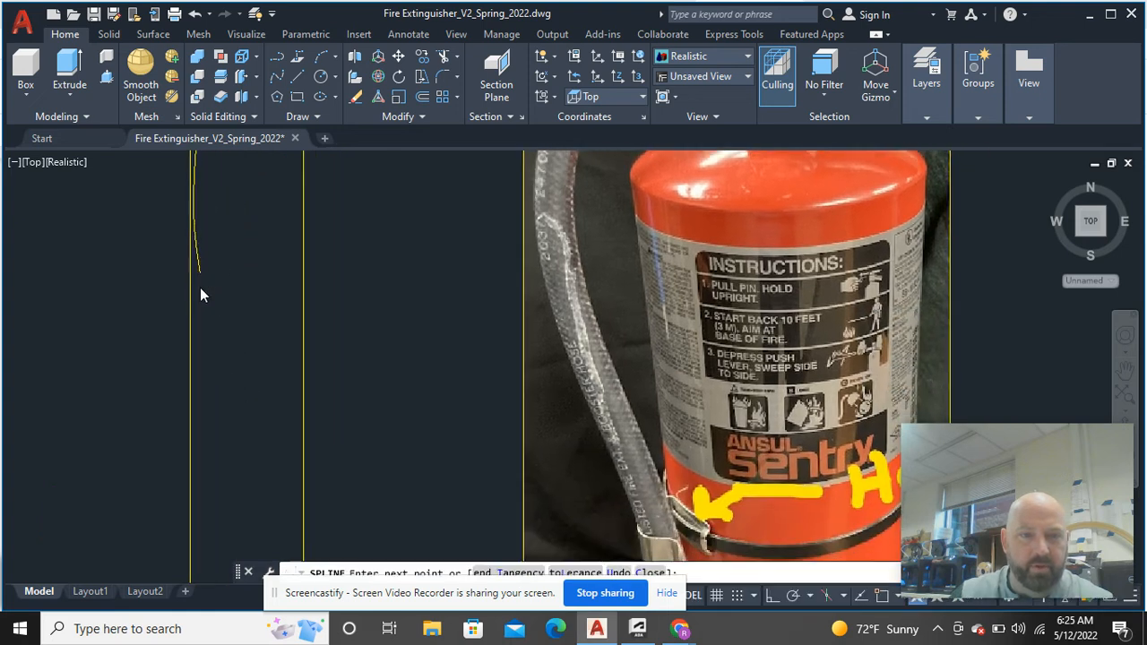
scroll(202, 295, "down", 1)
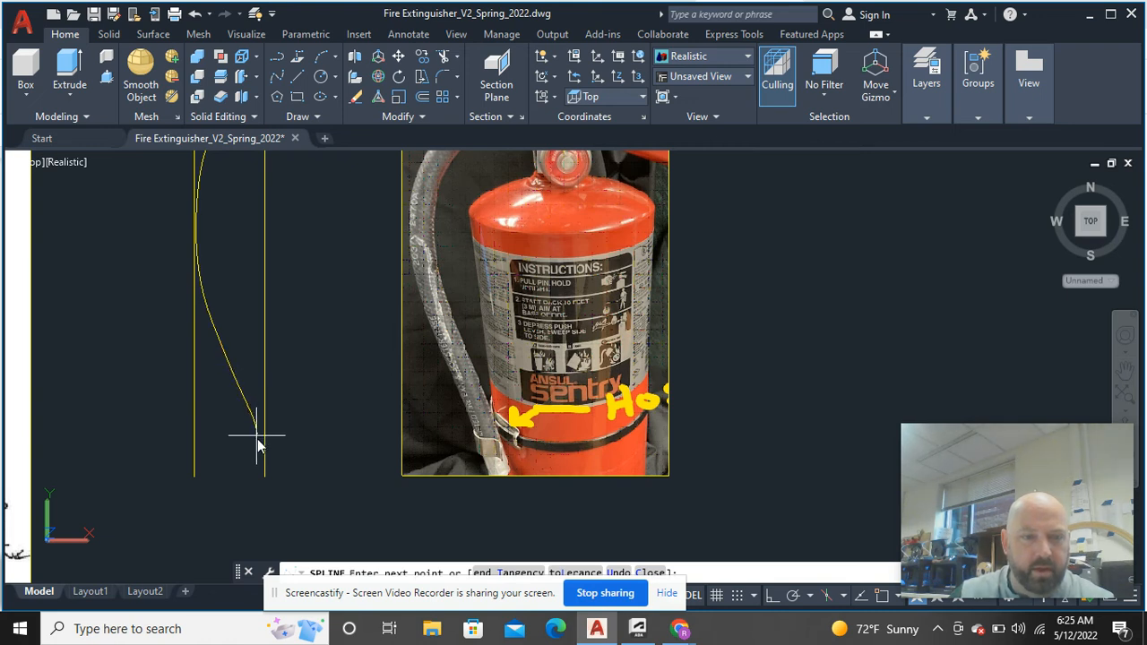
scroll(261, 455, "up", 3)
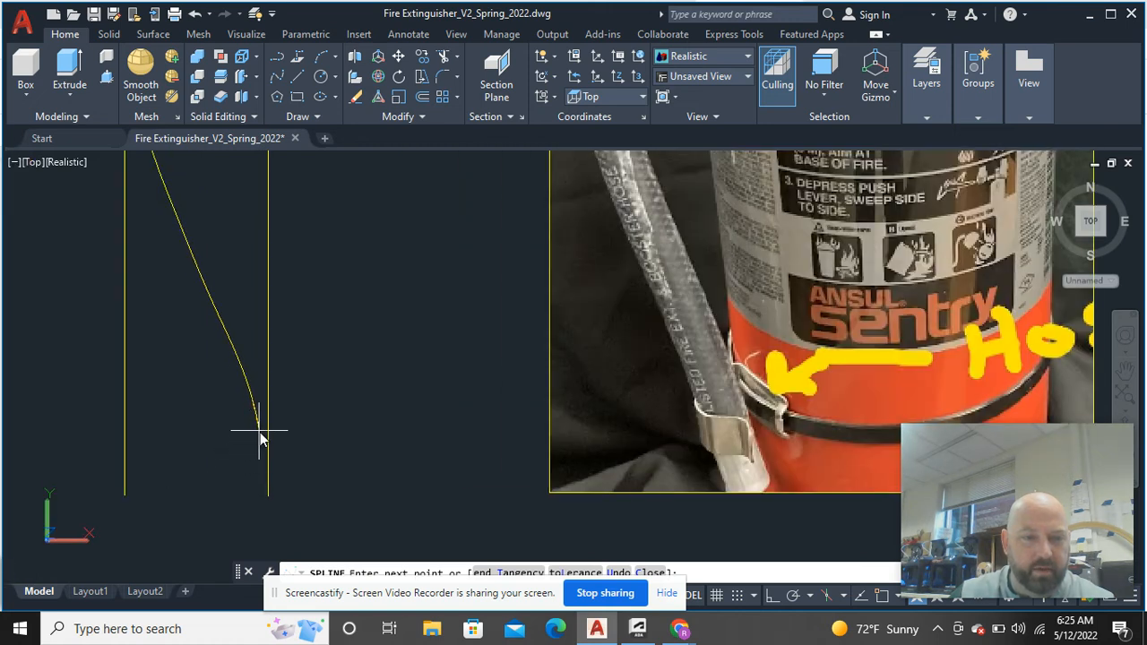
left_click(265, 493)
right_click(319, 459)
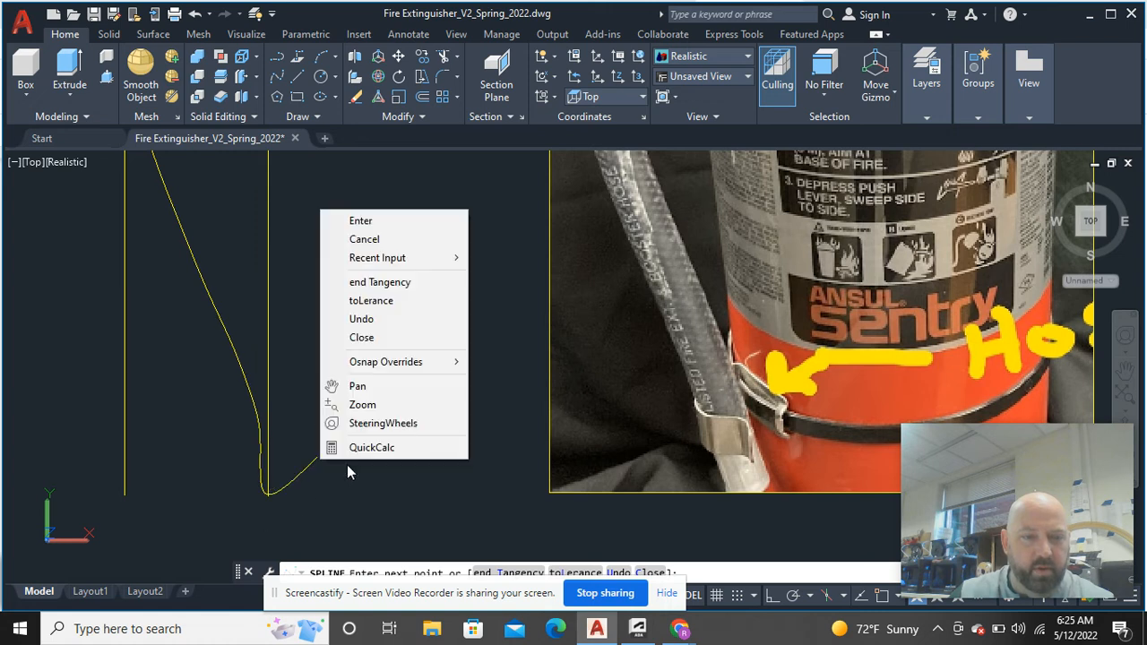
left_click(374, 221)
Erase the left vertical construction line.
scroll(248, 332, "down", 3)
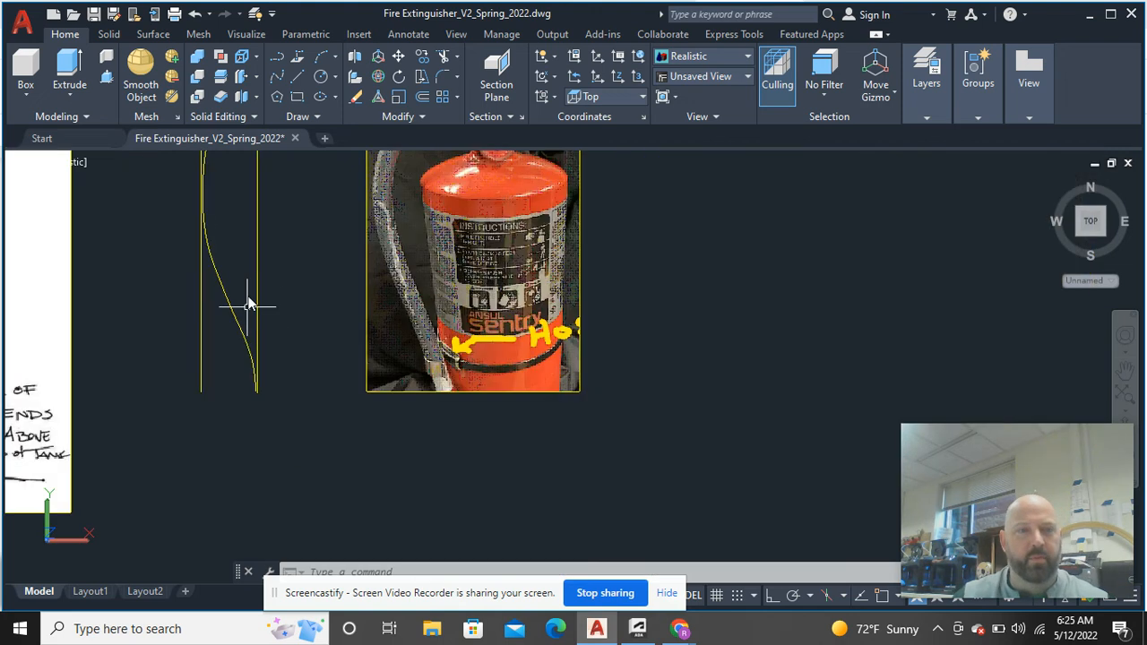
middle_click_drag(248, 302, 369, 476)
left_click(280, 452)
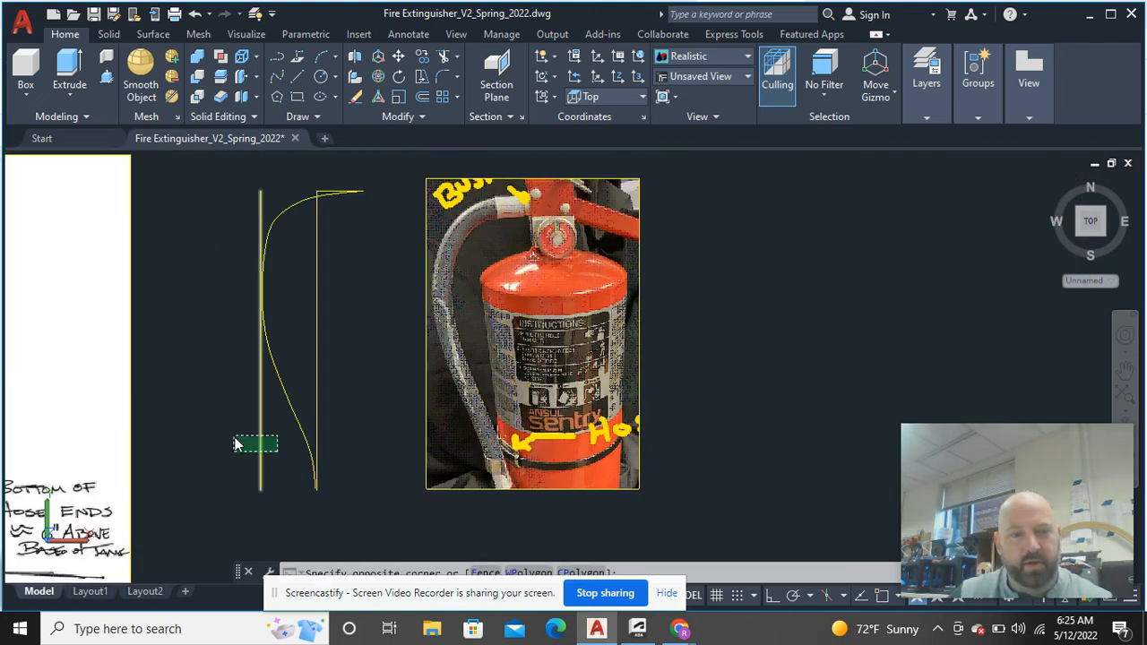
left_click(231, 432)
type("e")
key("Return")
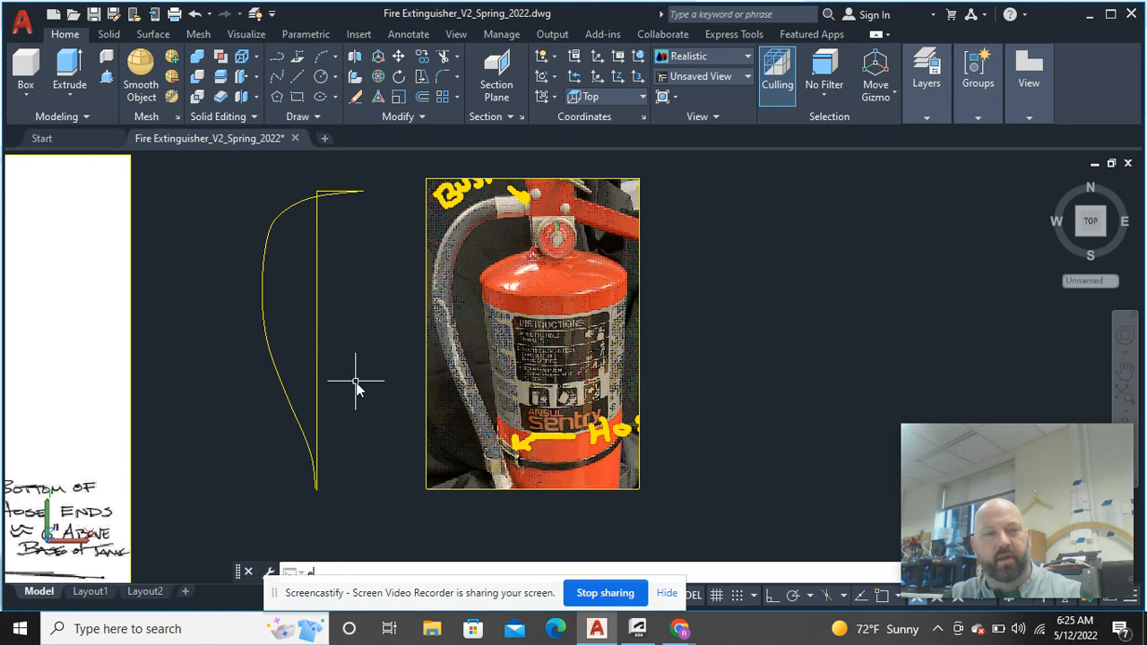
Move the hose spline from the Construction layer to the Hose layer.
left_click(258, 260)
left_click(323, 296)
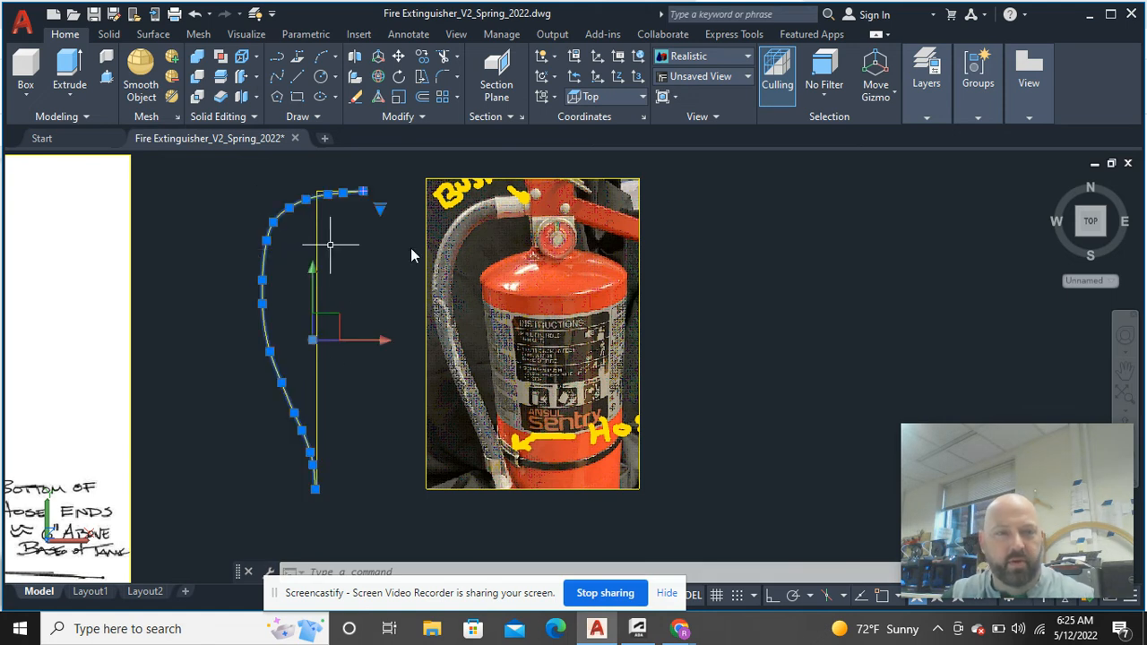
mouse_move(915, 92)
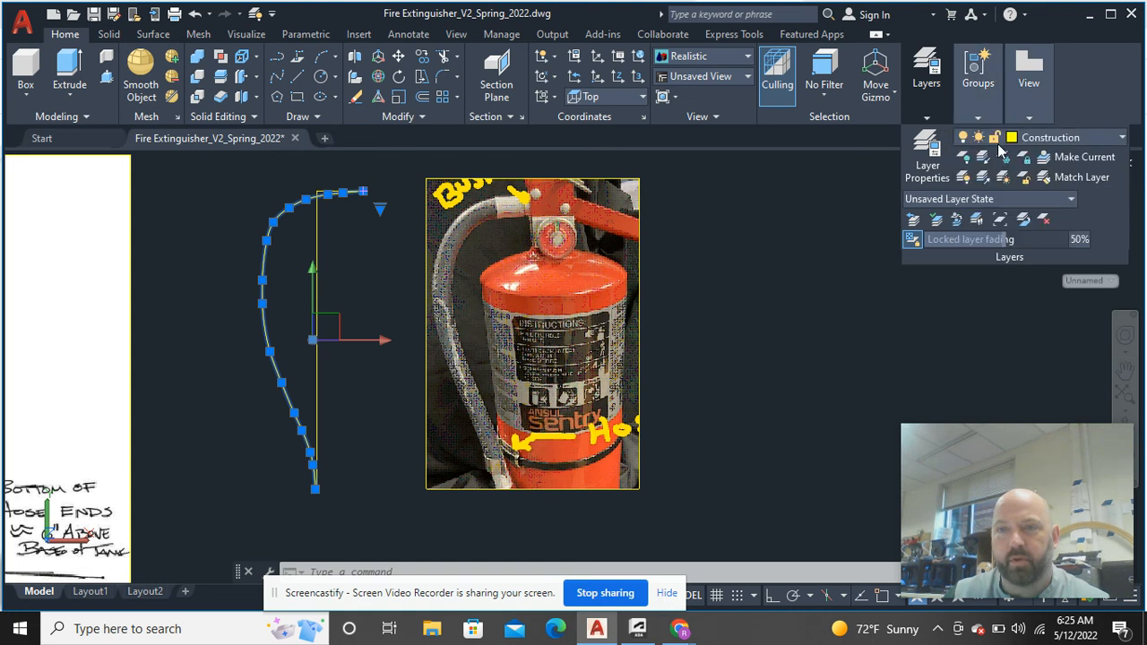
left_click(1060, 141)
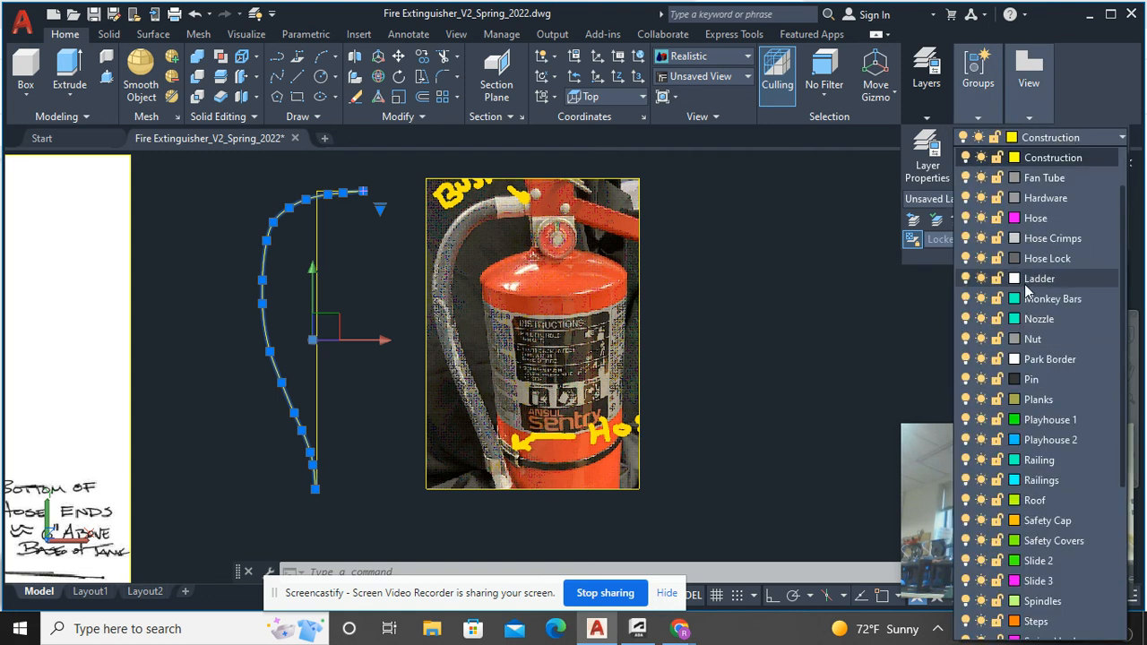
left_click(1054, 222)
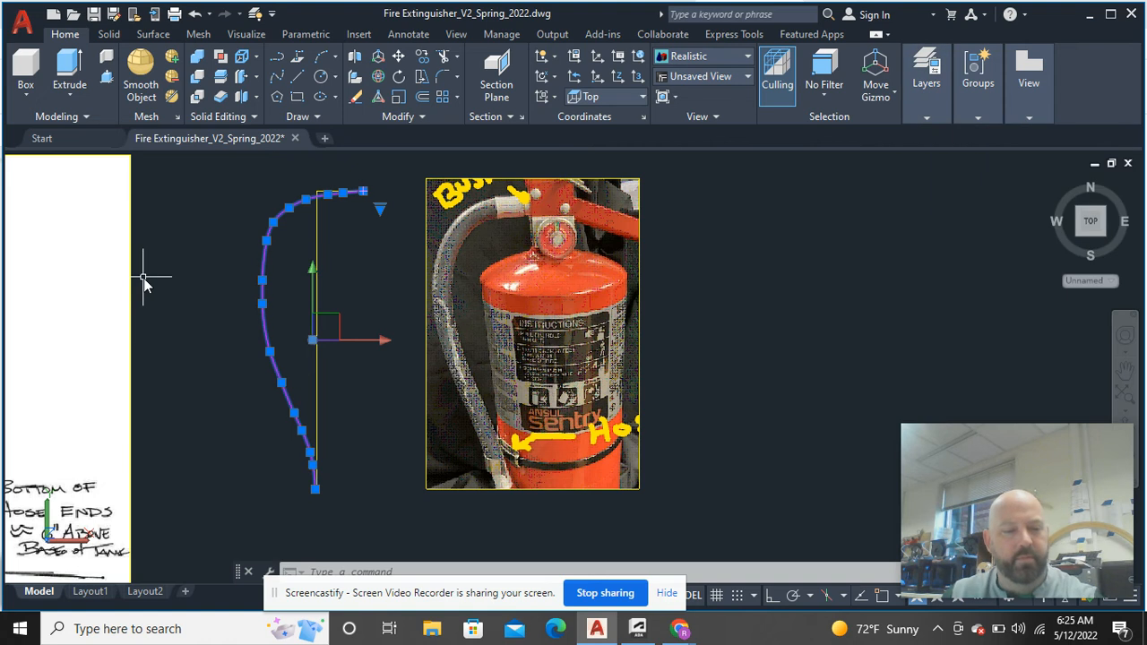
key("Escape")
Stretch a fit point on the hose spline's upper-left bend slightly outward to round the curve.
middle_click_drag(281, 248, 306, 273)
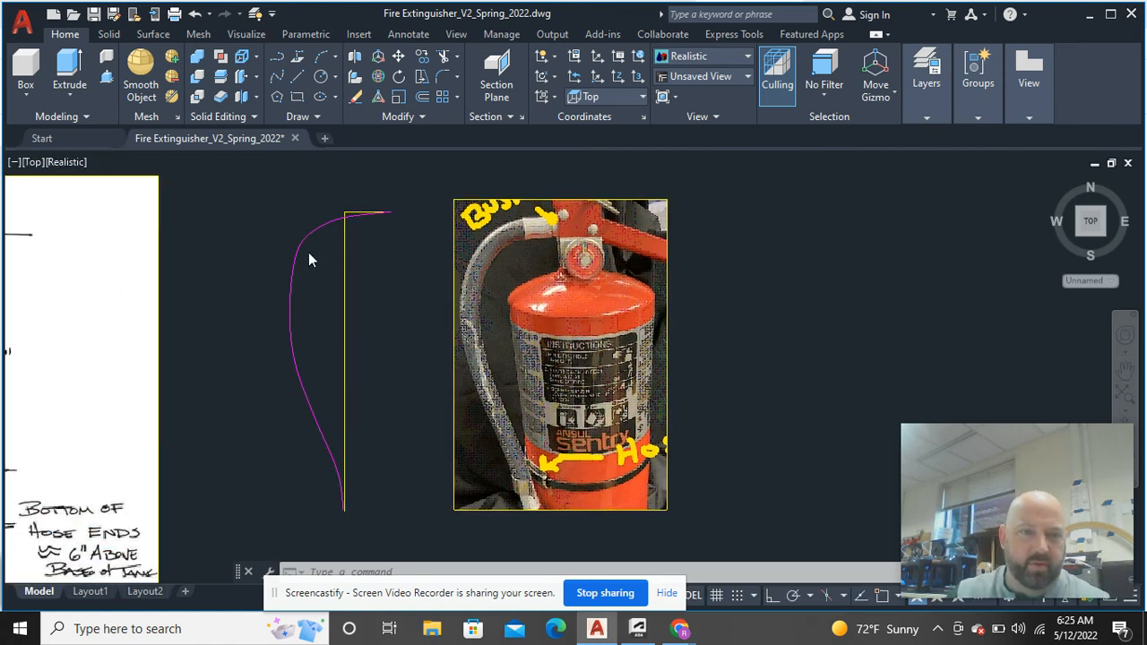
scroll(304, 260, "up", 2)
left_click(302, 263)
left_click(257, 218)
scroll(325, 244, "up", 5)
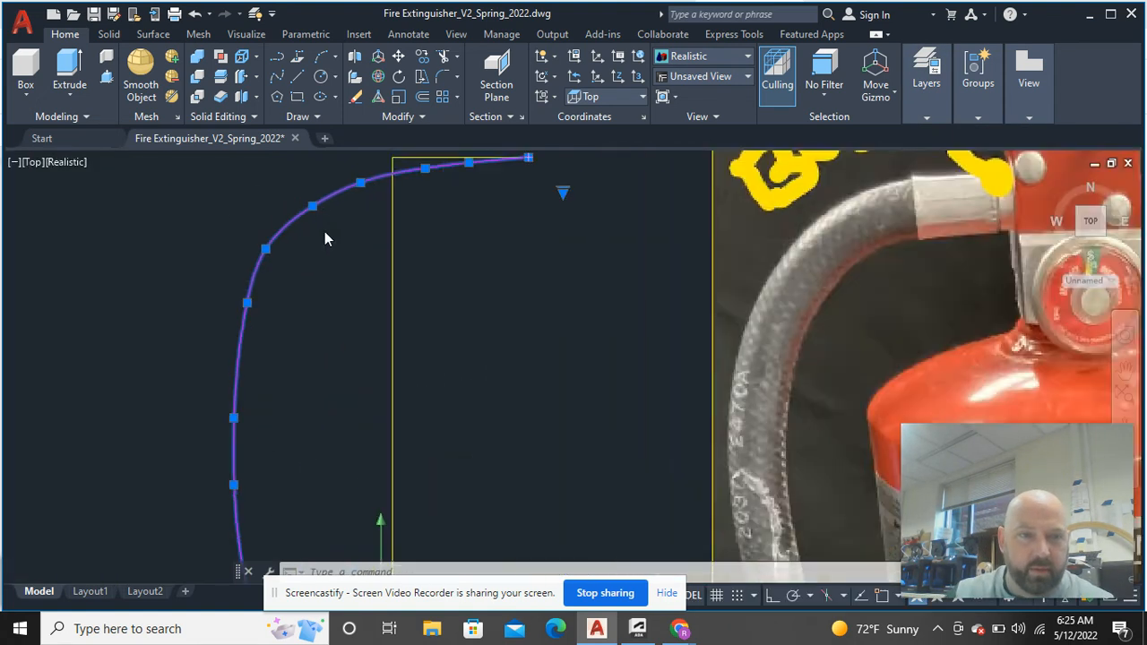
left_click(304, 192)
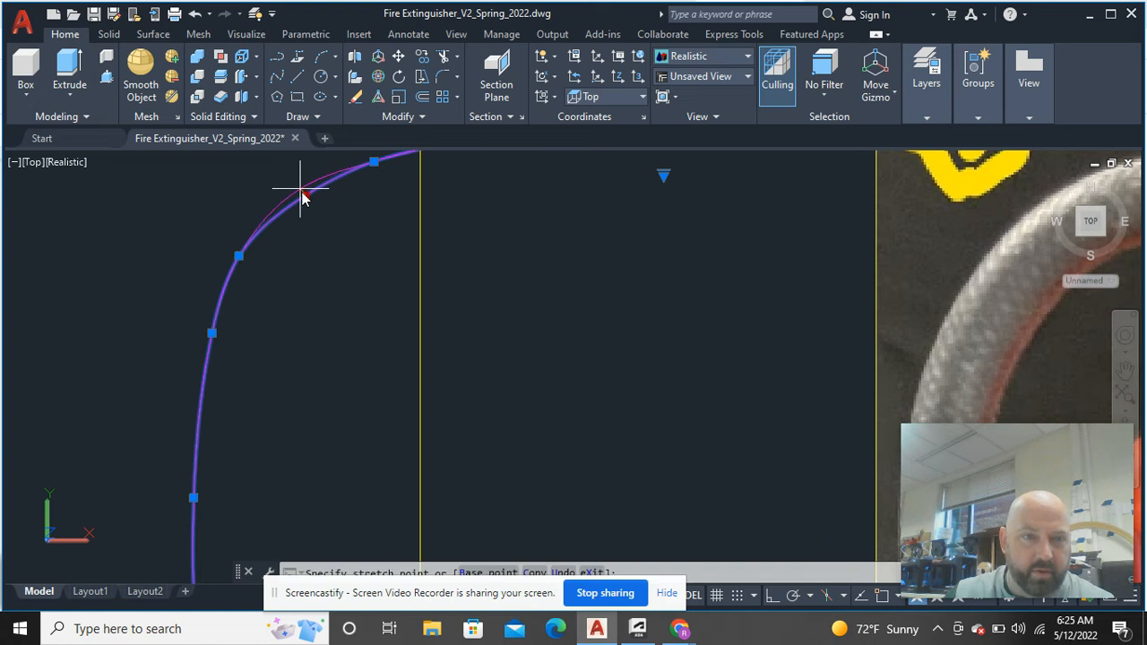
scroll(305, 192, "up", 3)
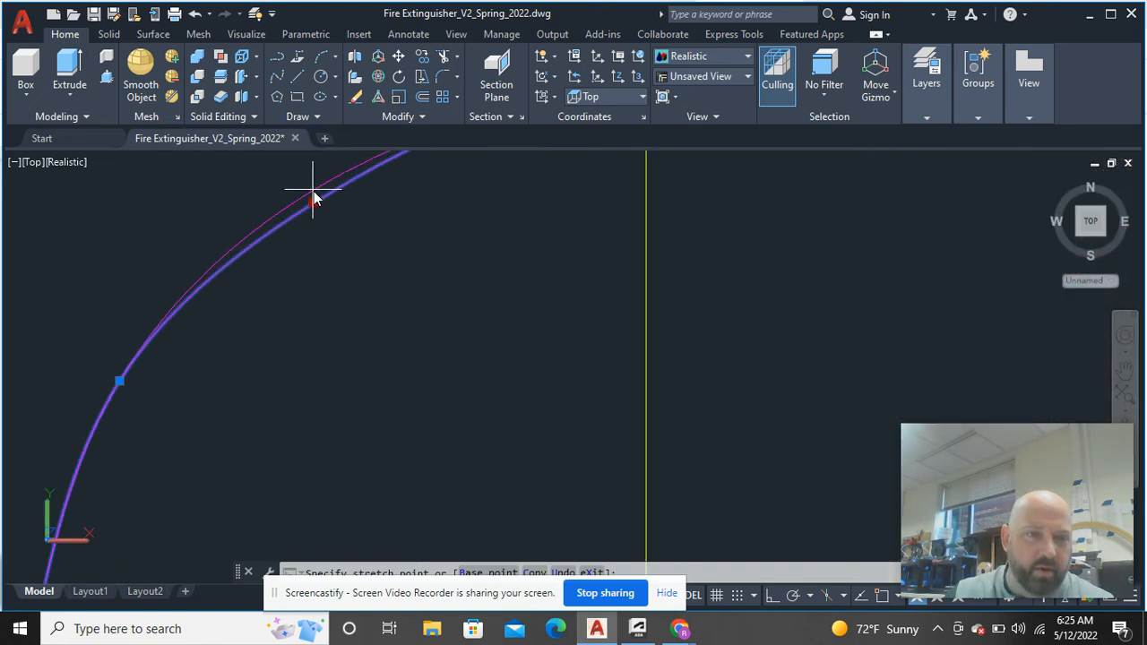
left_click(314, 194)
Stretch the hose spline's fit point just before the vertical construction line slightly outward to round the upper bend.
scroll(345, 238, "down", 3)
scroll(508, 345, "down", 4)
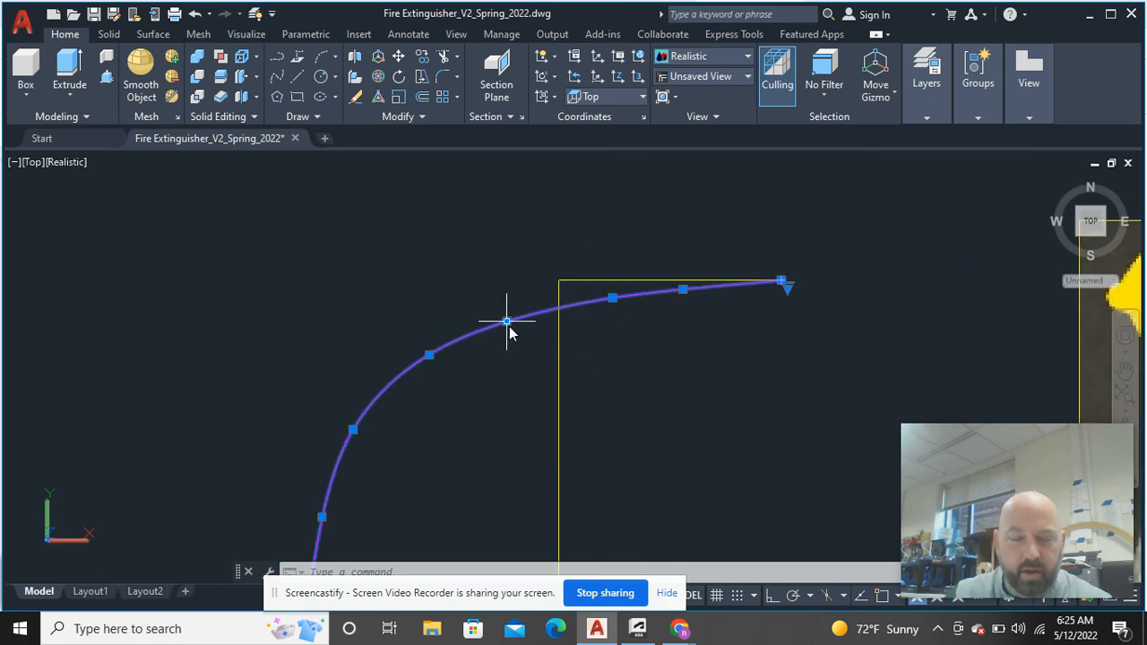
scroll(510, 328, "up", 2)
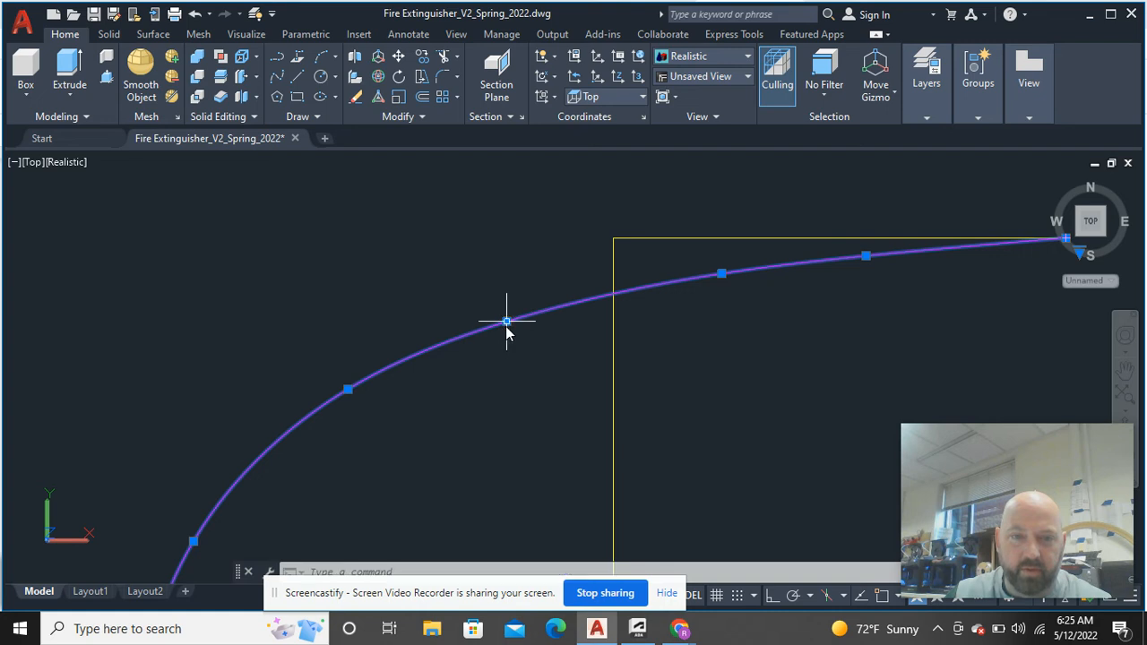
scroll(506, 321, "up", 1)
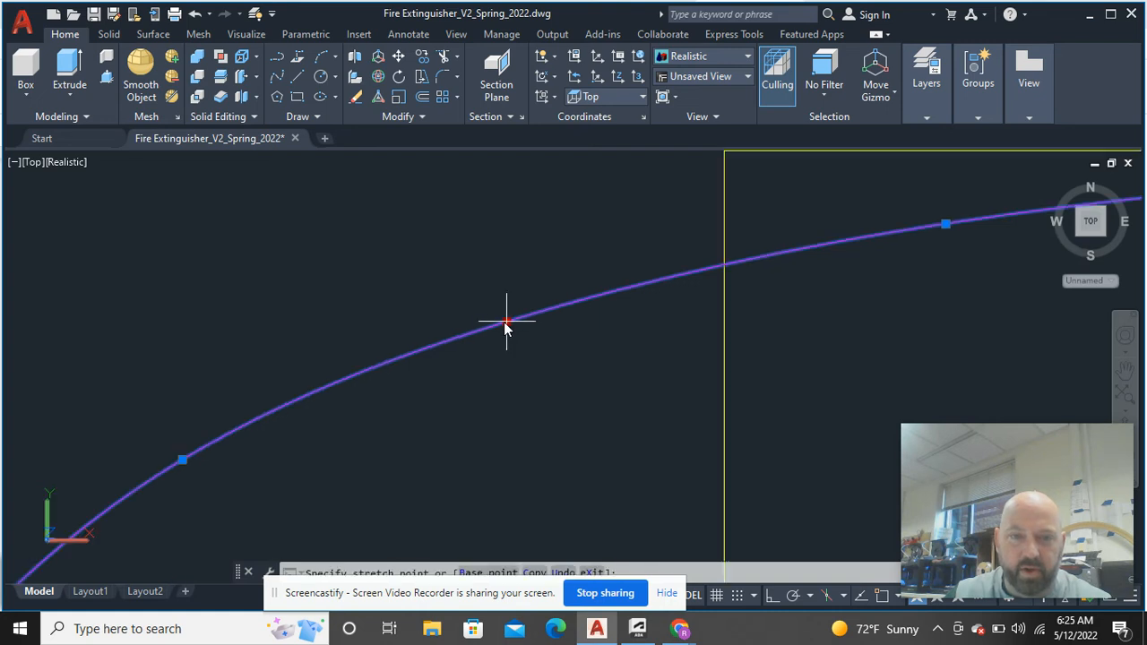
left_click(503, 321)
left_click(504, 314)
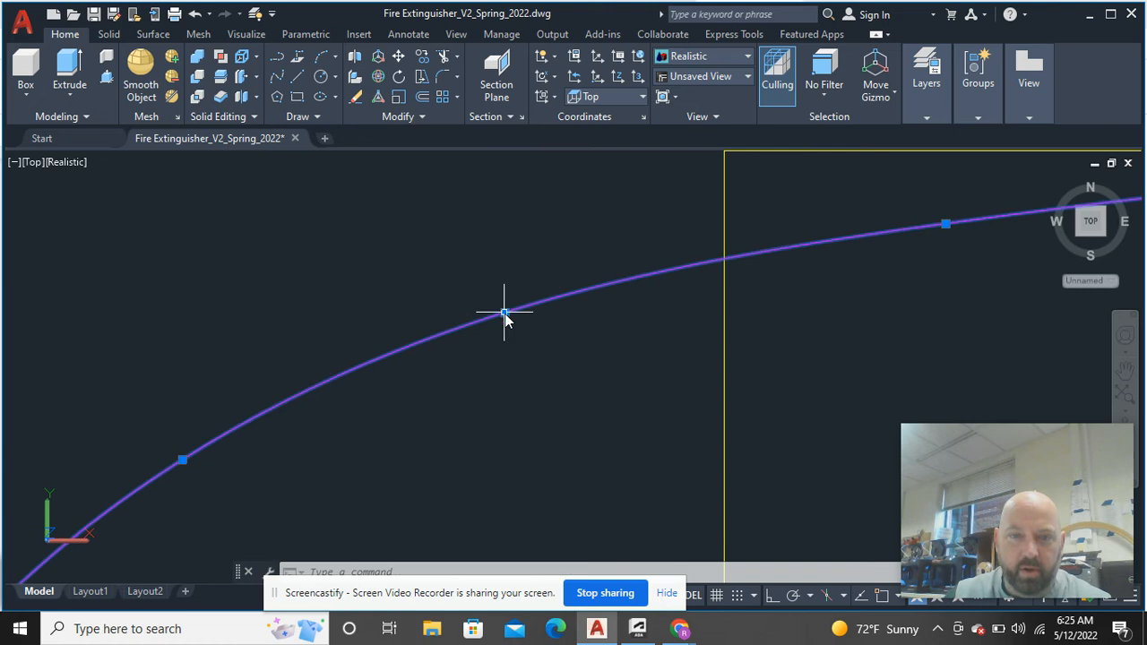
Stretch the fit point just past the vertical construction line slightly upward to smooth the hose spline's top section.
scroll(505, 316, "down", 2)
scroll(724, 312, "up", 2)
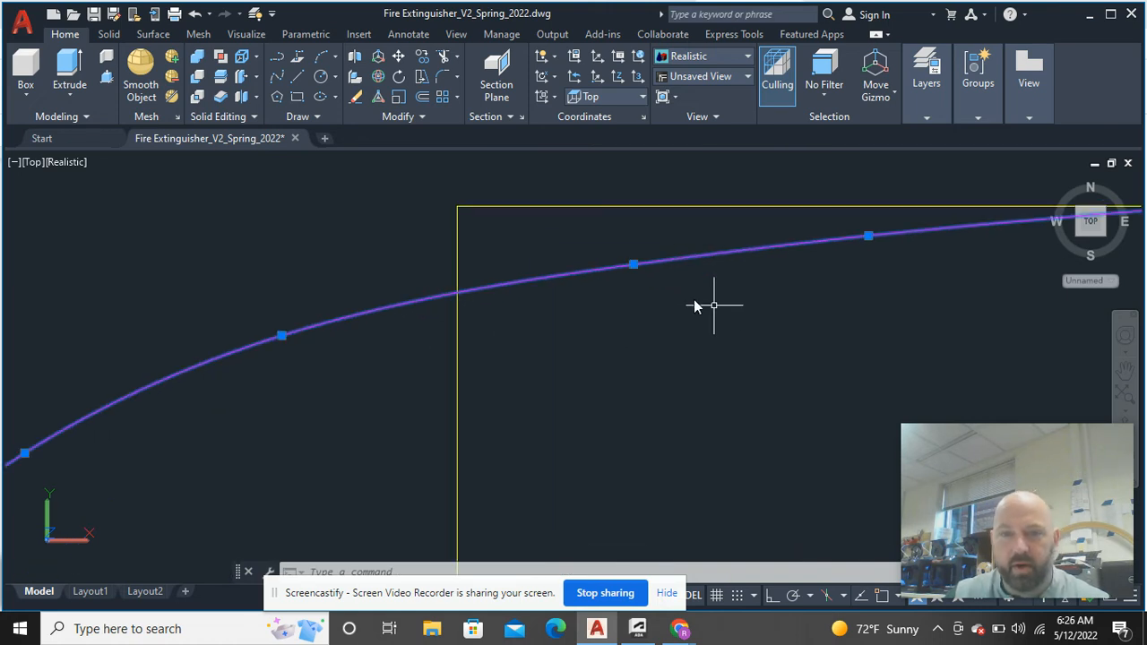
left_click(633, 265)
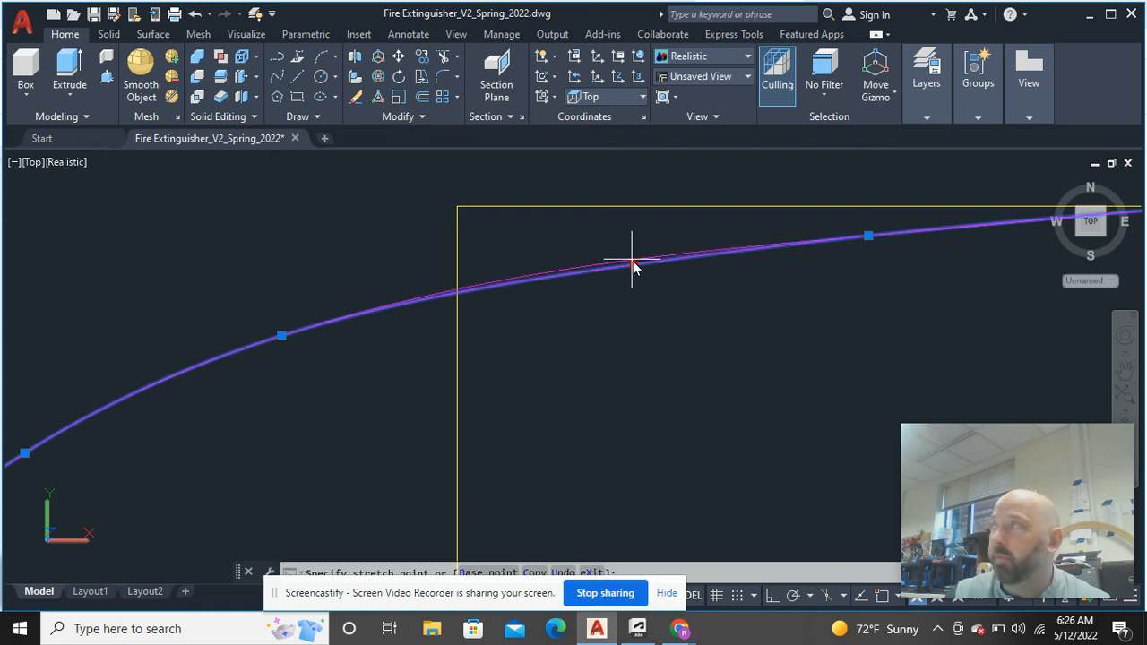
left_click(633, 261)
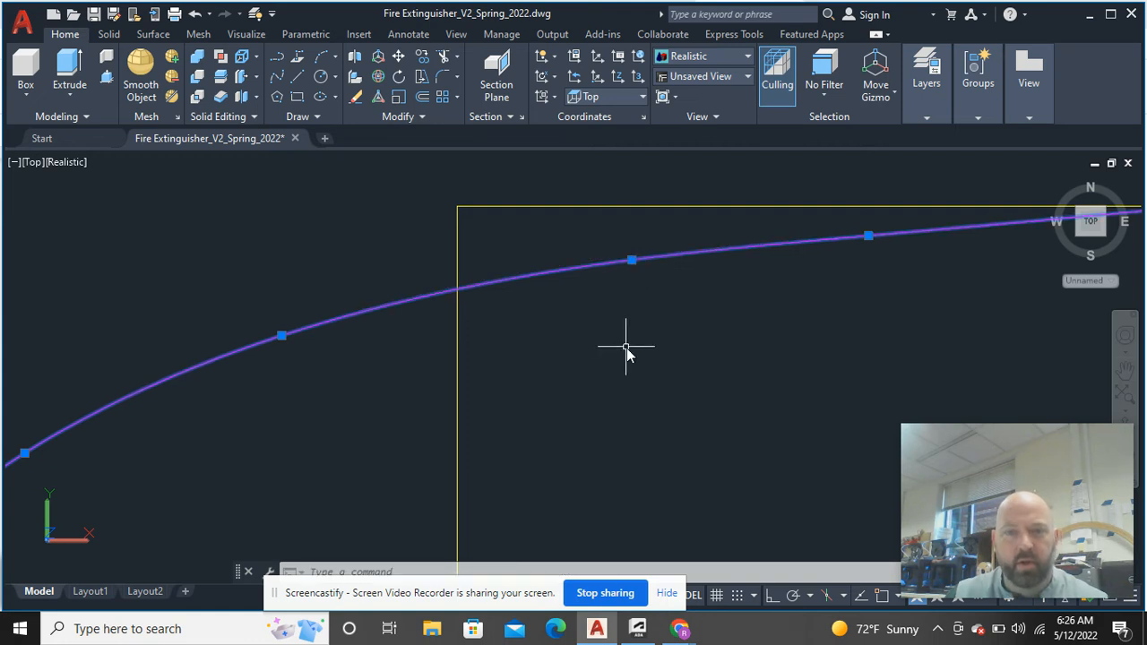
Examine the hose spline from the upper bend down to its lower end, comparing its shape with the photo.
scroll(611, 355, "down", 2)
scroll(611, 355, "down", 1)
middle_click_drag(583, 455, 535, 199)
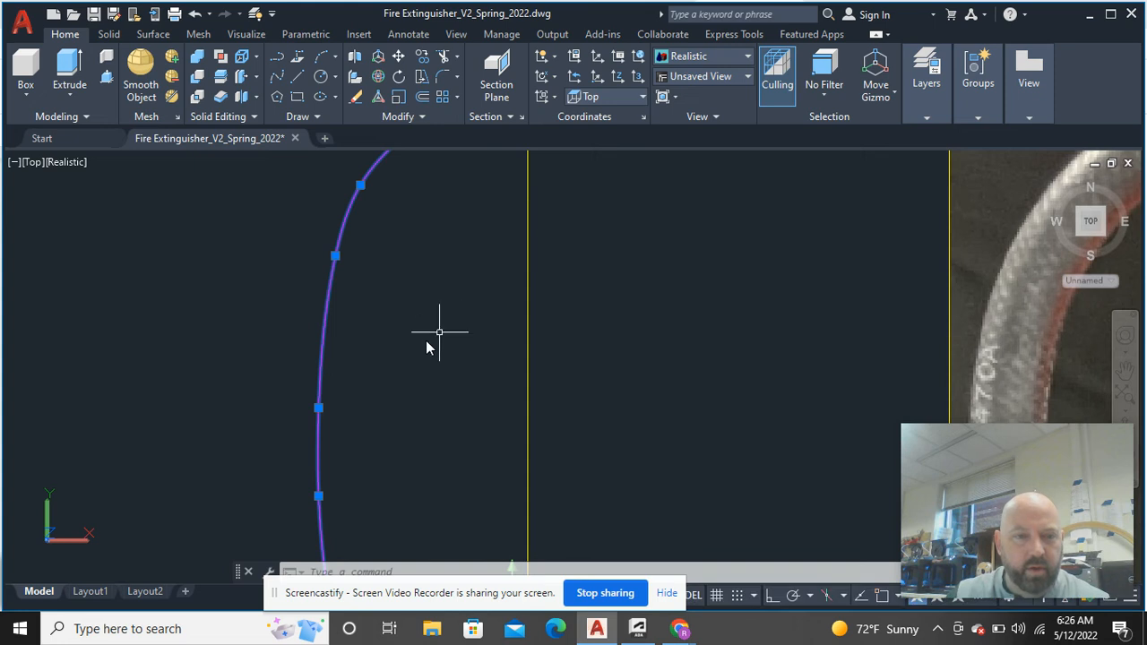
mouse_move(436, 332)
middle_mouse_down()
mouse_move(349, 186)
mouse_move(343, 143)
middle_mouse_up()
middle_click_drag(351, 431, 346, 179)
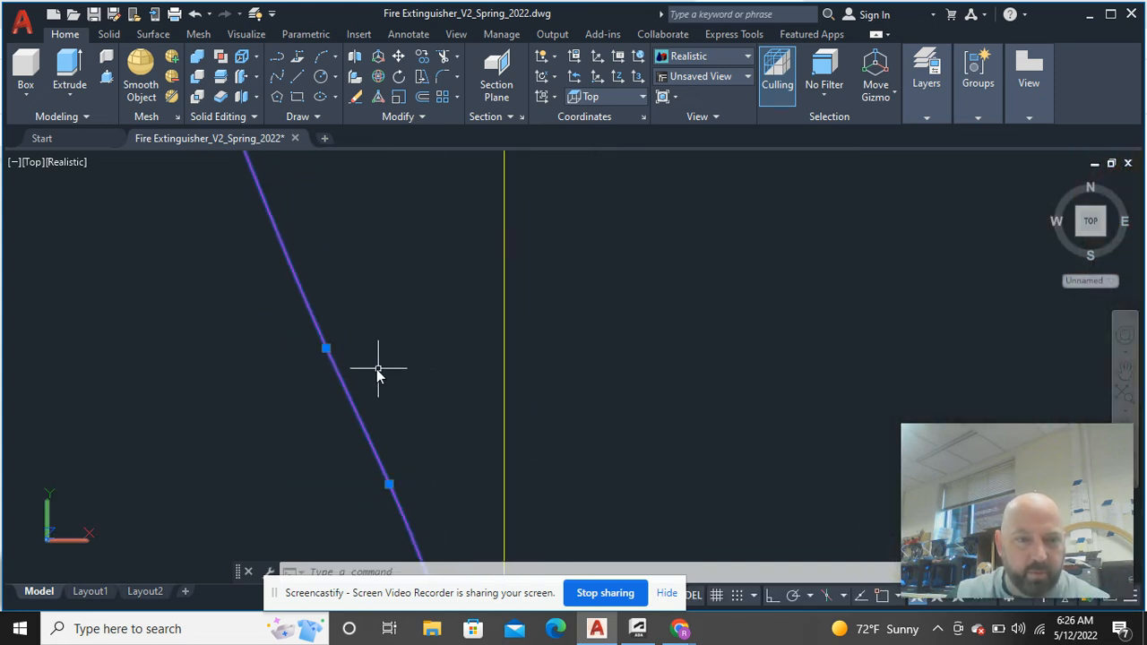
left_click(327, 348)
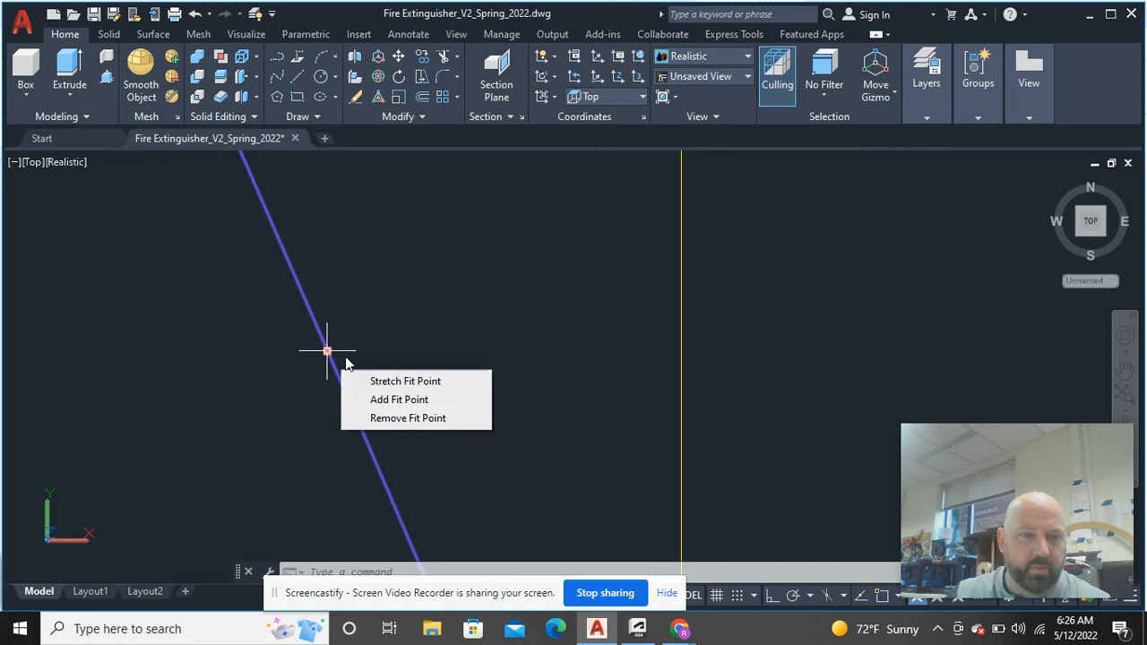
key("Escape")
scroll(372, 350, "down", 10)
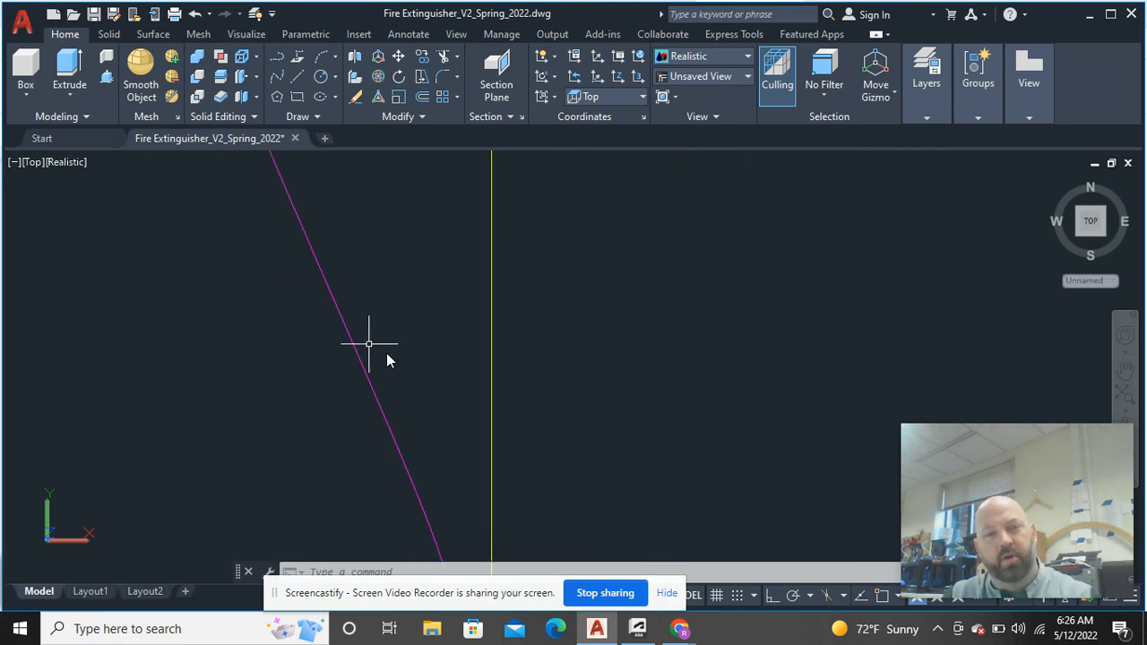
middle_click_drag(372, 358, 392, 484)
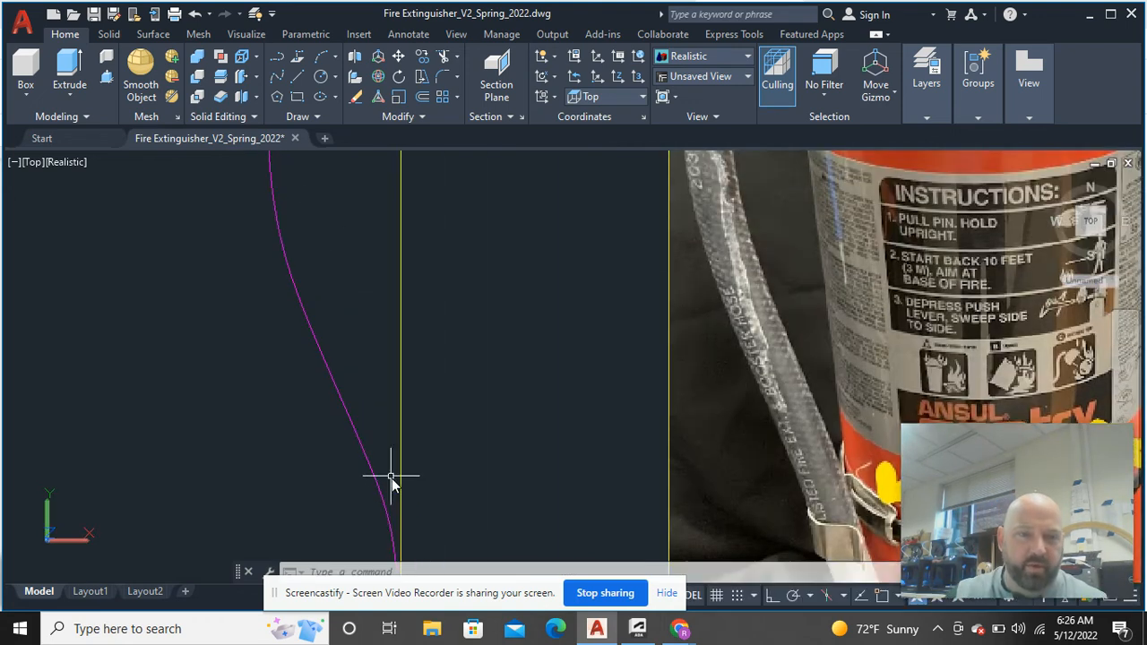
mouse_move(399, 383)
middle_mouse_down()
mouse_move(392, 317)
mouse_move(380, 430)
middle_mouse_up()
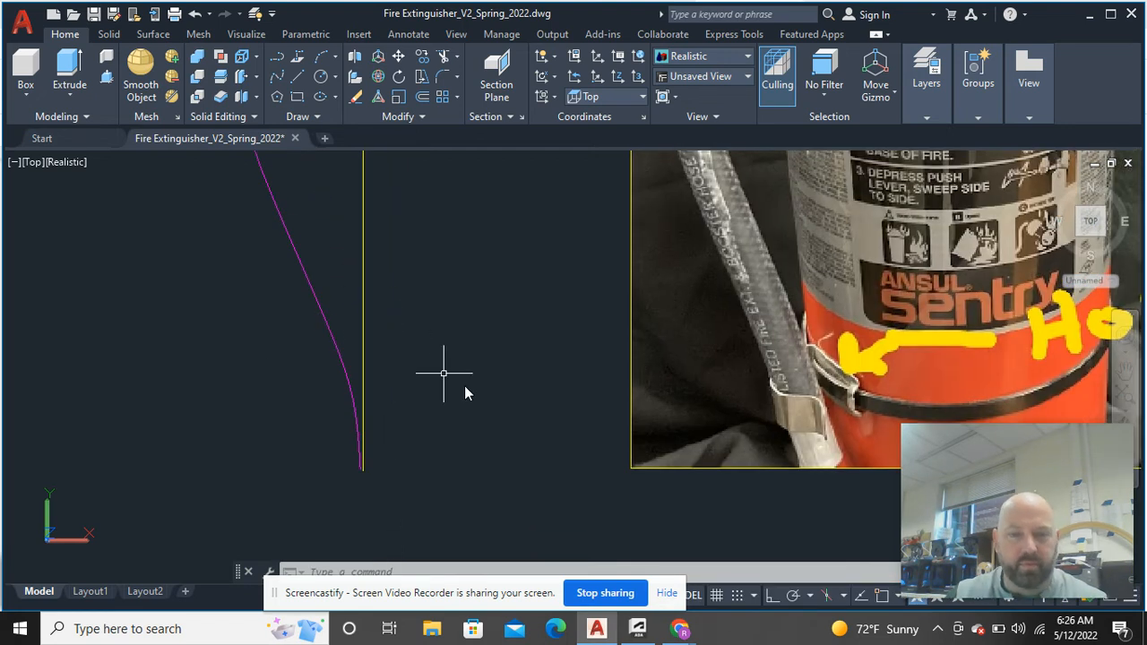
Turn on polar tracking and object snap for the drawing, and save the file.
left_click(795, 596)
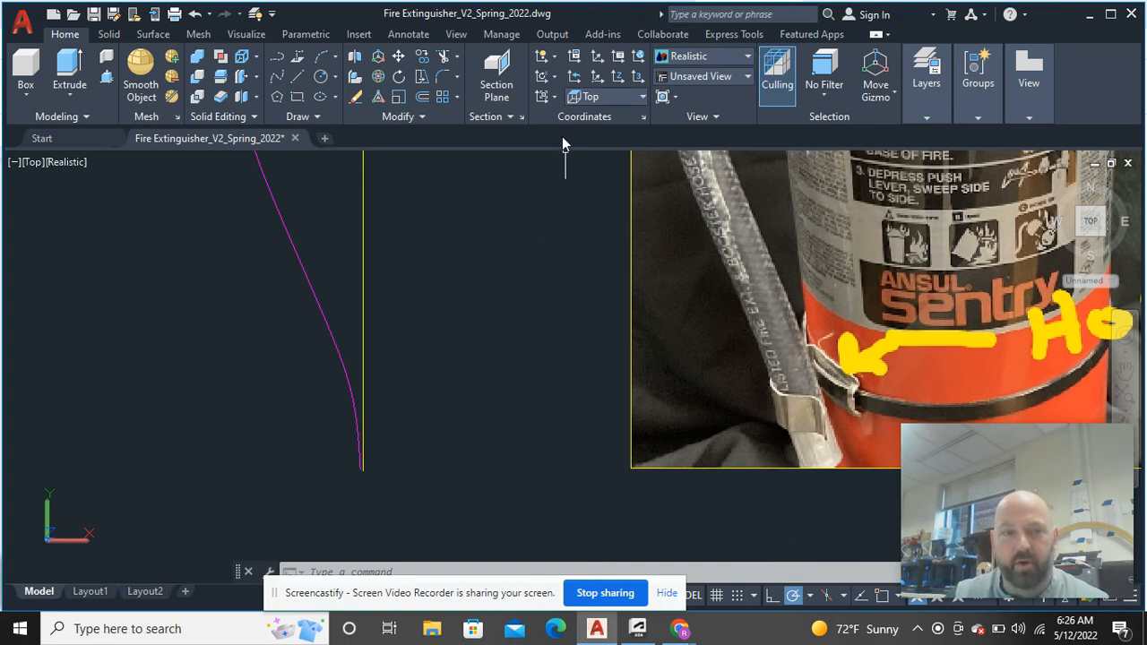
right_click(511, 256, "shift")
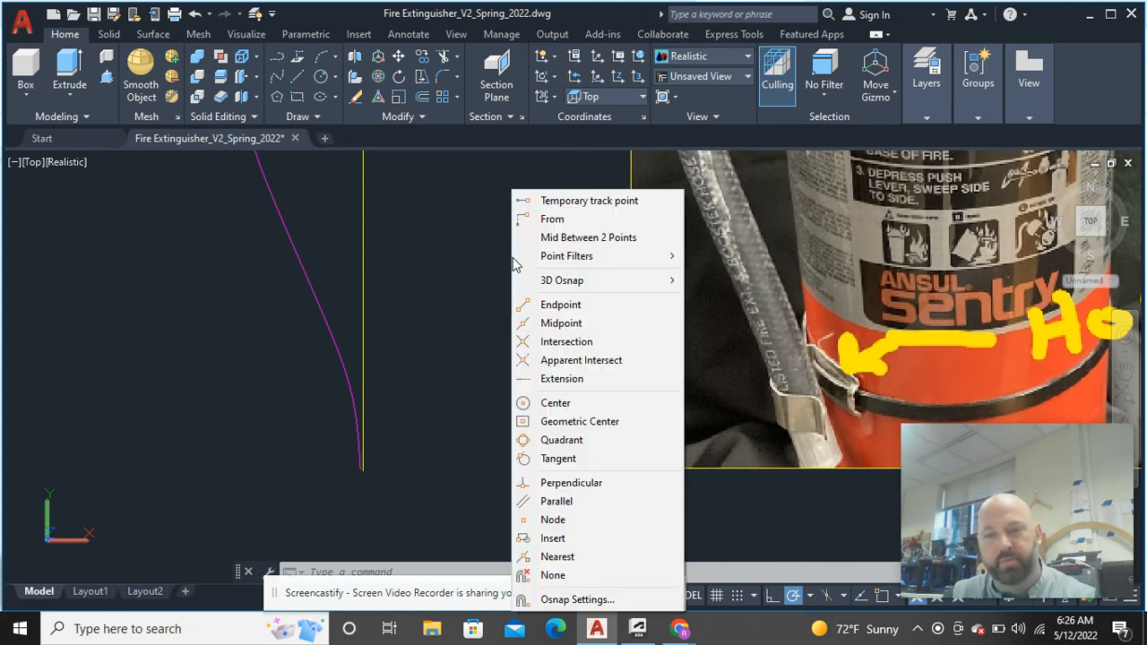
left_click(599, 599)
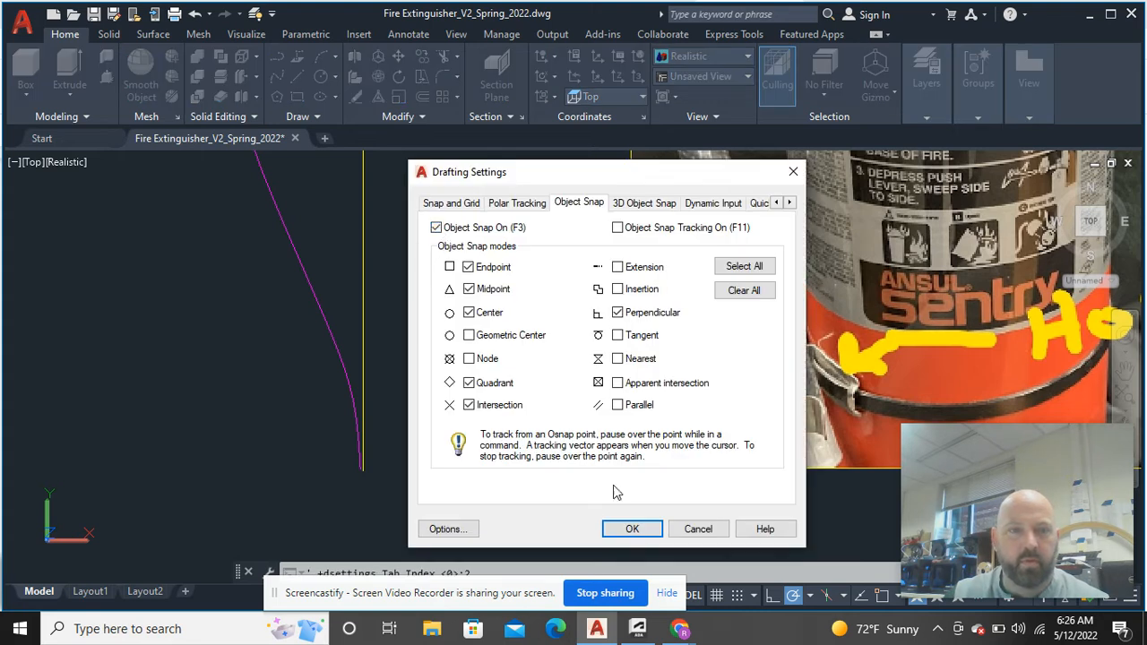
left_click(632, 529)
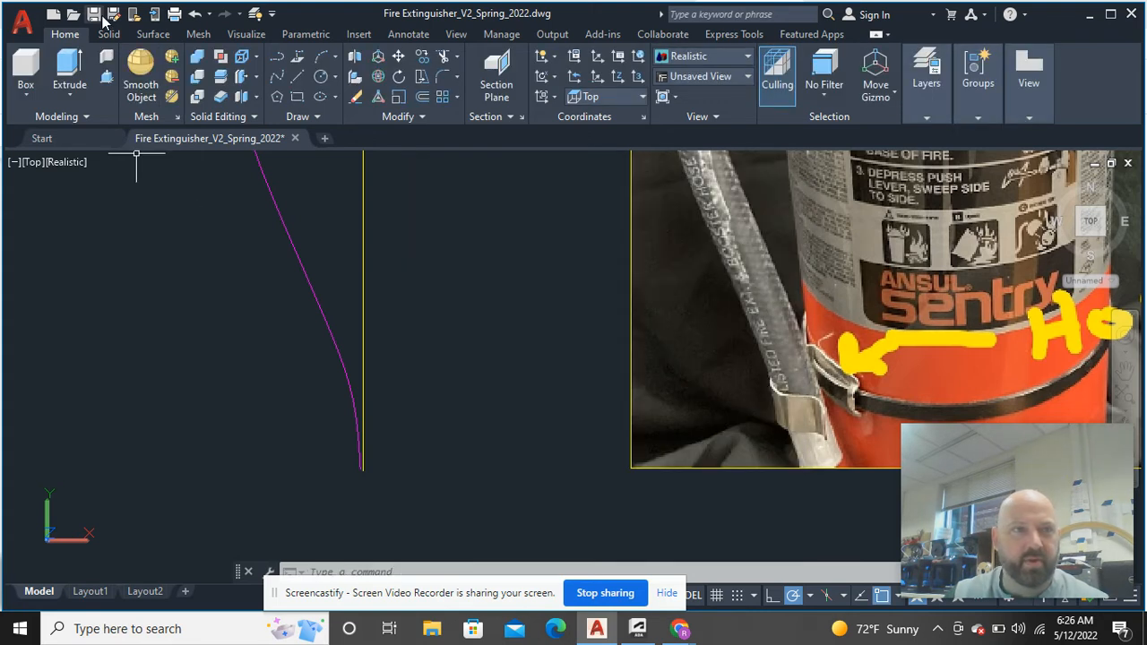
left_click(94, 14)
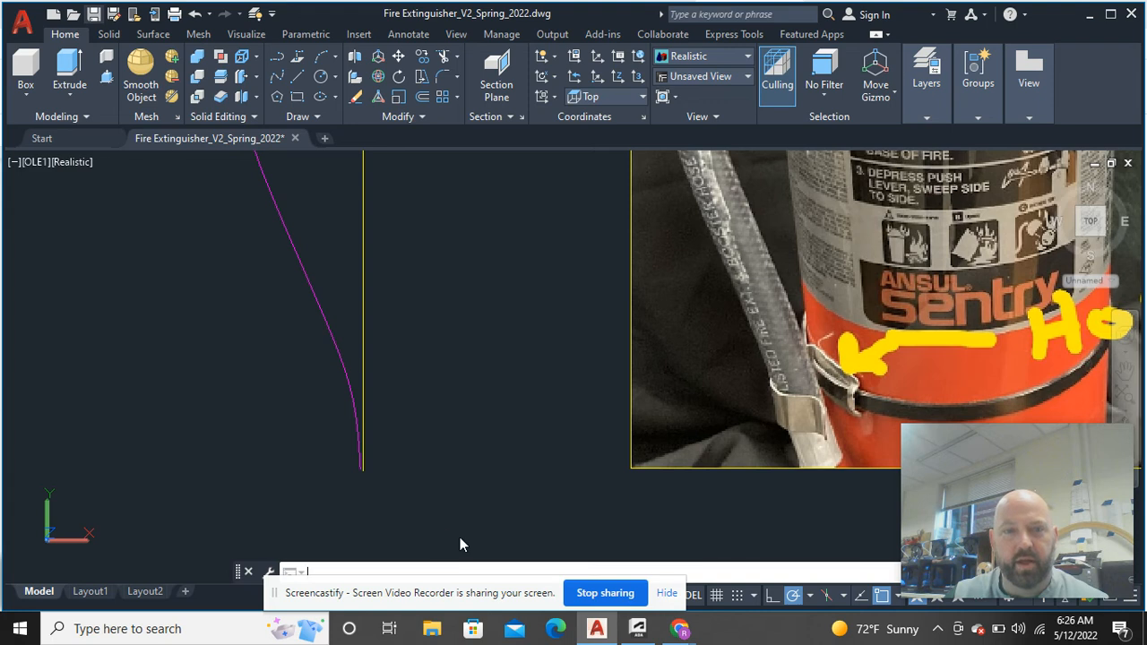
Draw a circle with a diameter of 0.75 centred on the hose spline's lower endpoint.
left_click(320, 78)
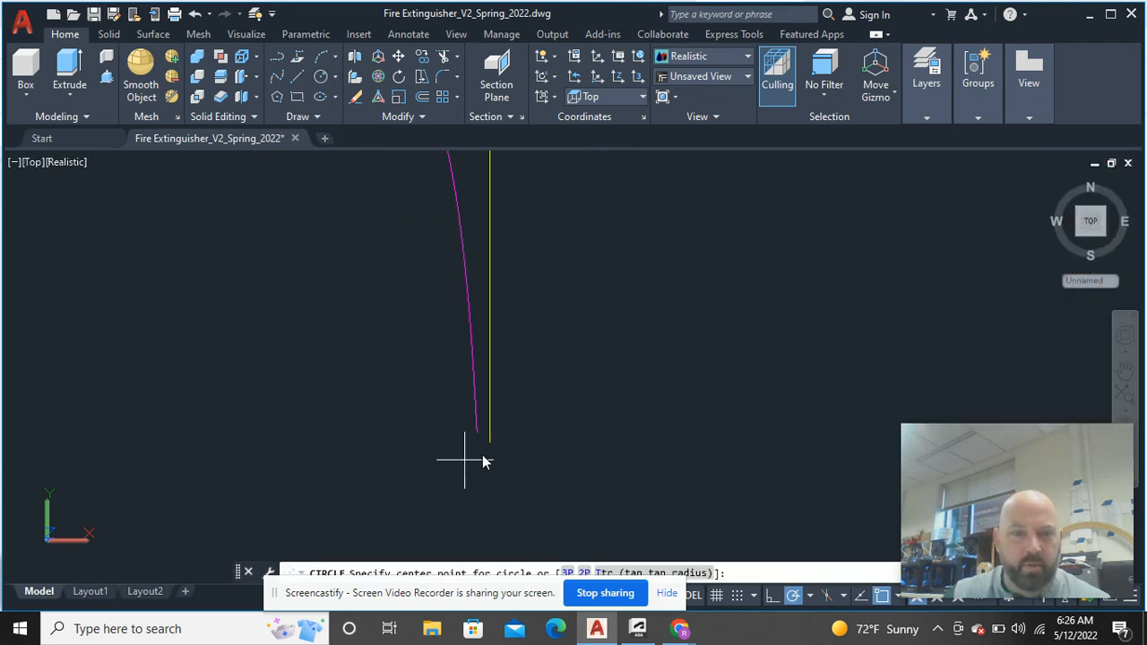
left_click(478, 435)
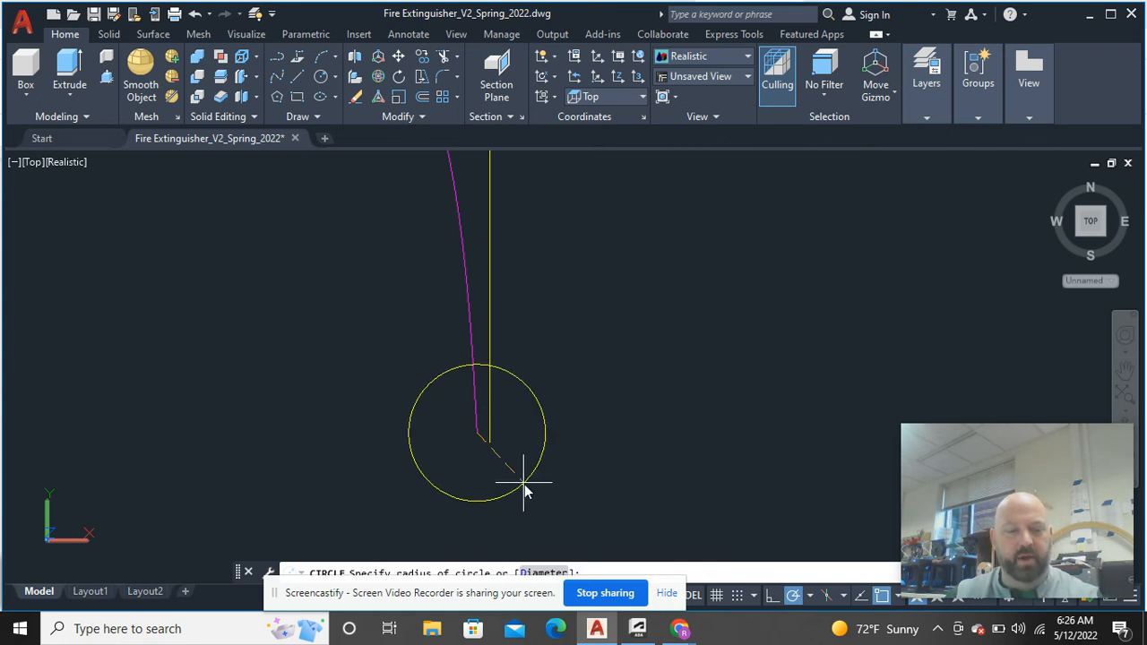
type("d")
key("Return")
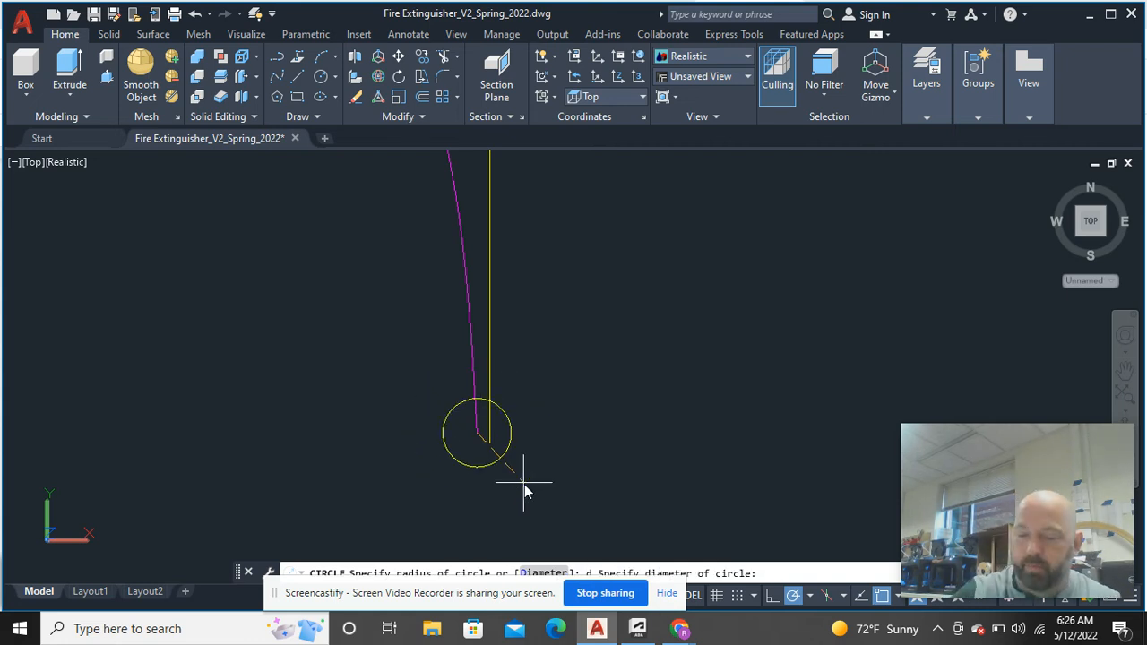
type(".75")
key("Return")
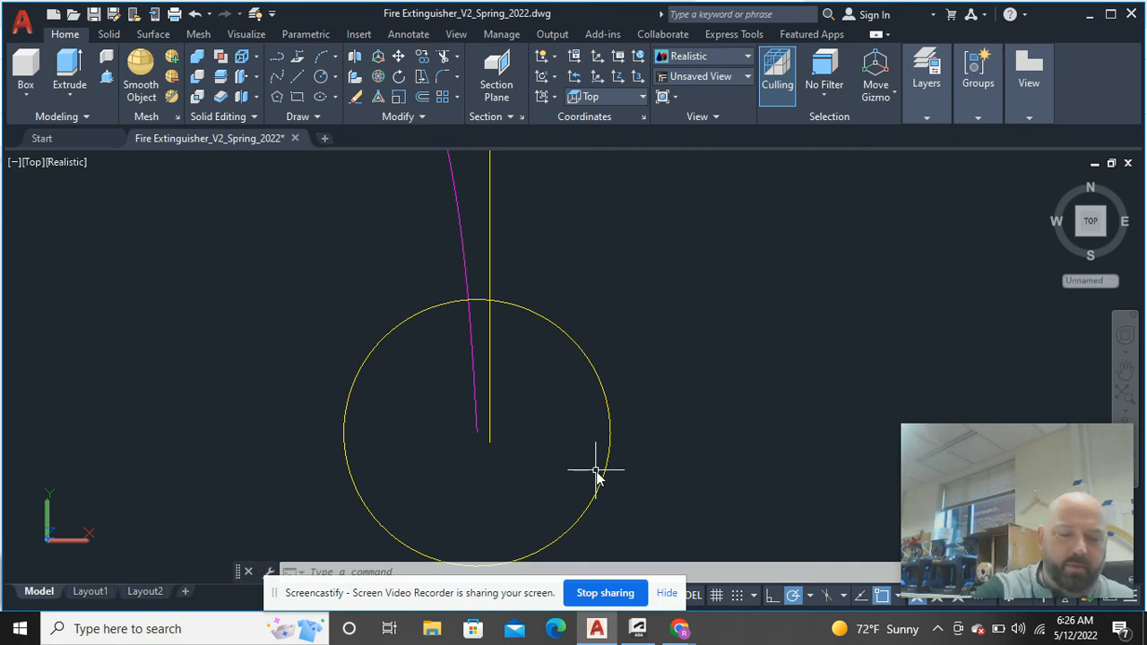
Draw a concentric inner circle with a diameter of 0.375 on the same spline endpoint.
key("Return")
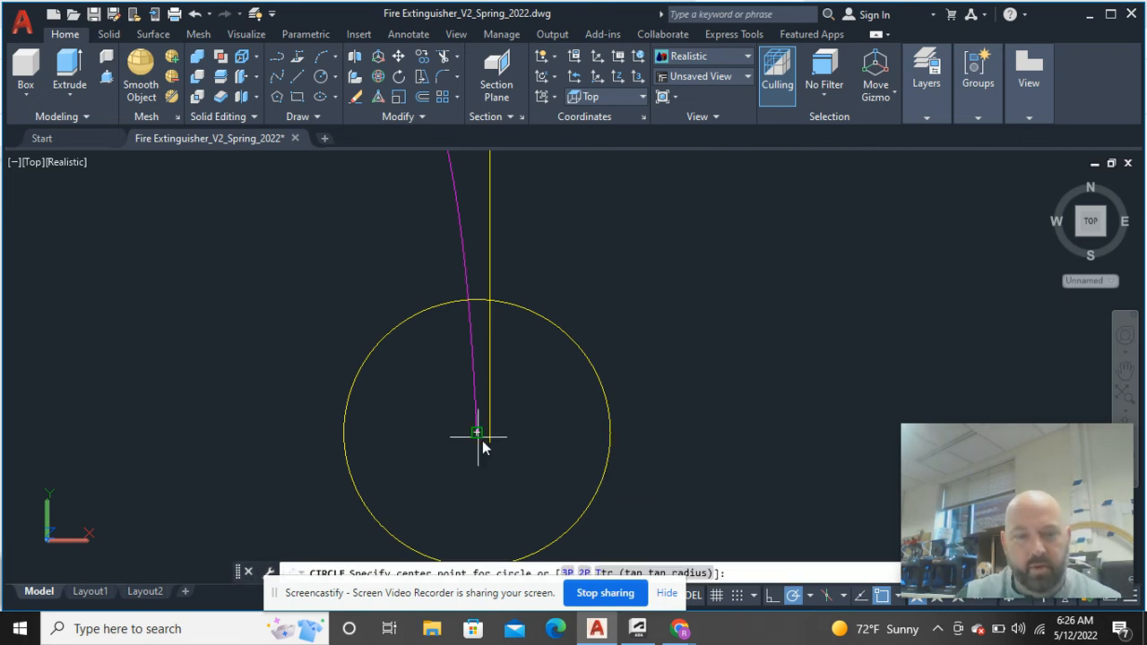
left_click(478, 435)
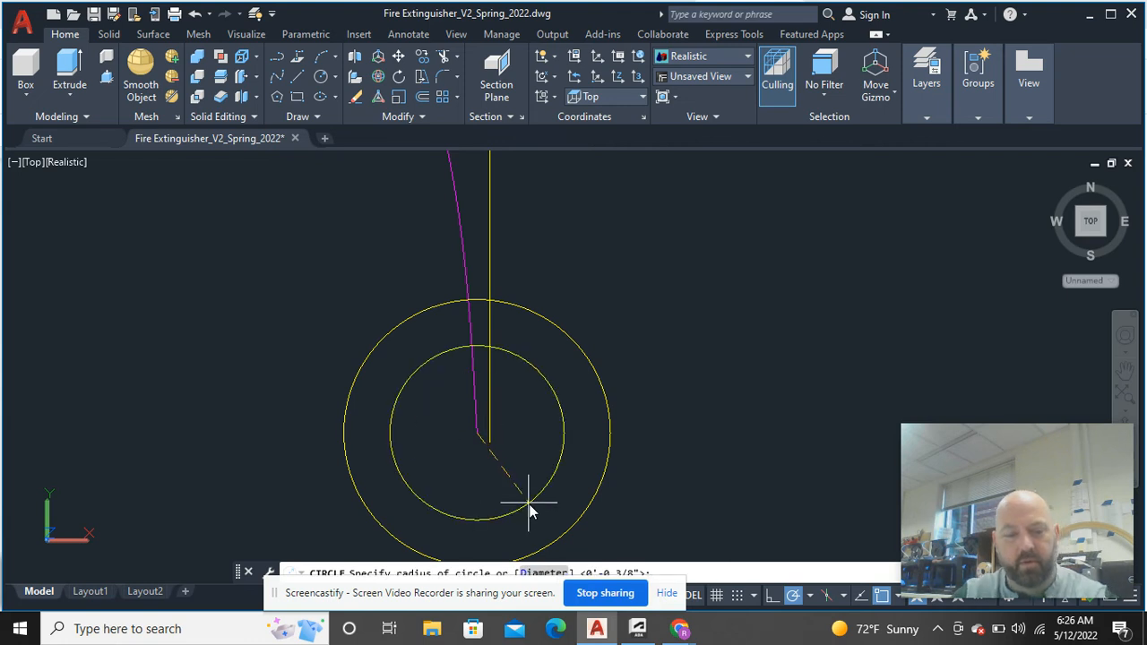
type("d")
key("Return")
type(".375")
key("Return")
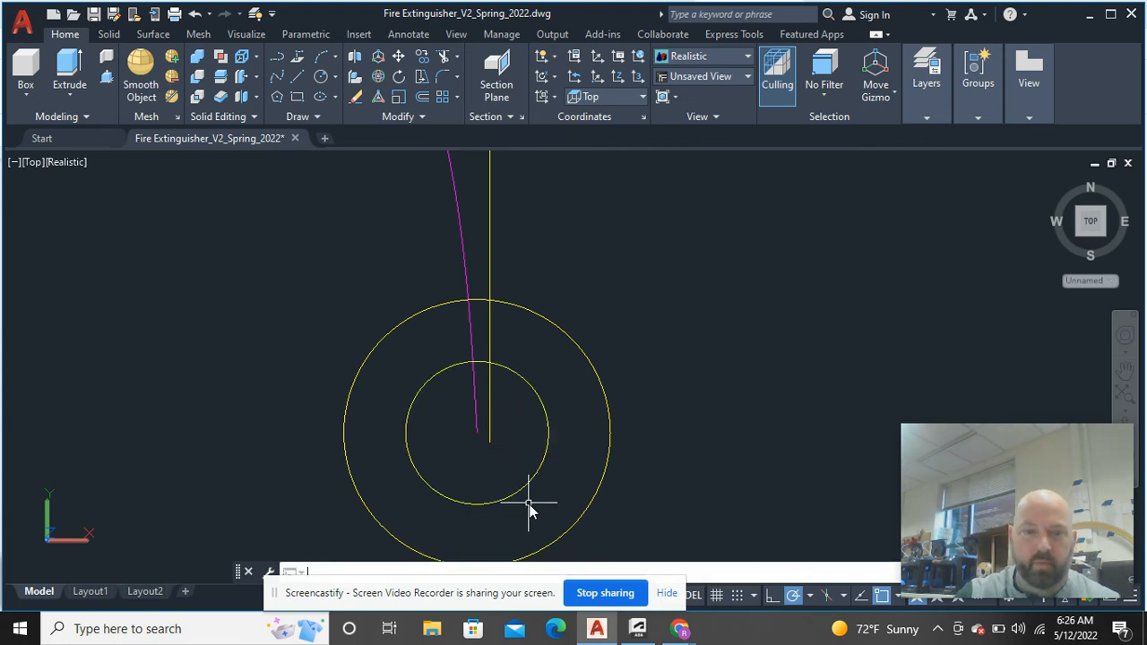
Switch the model to the SW Isometric view, framing the two circles at the hose spline's lower end.
scroll(888, 484, "down", 4)
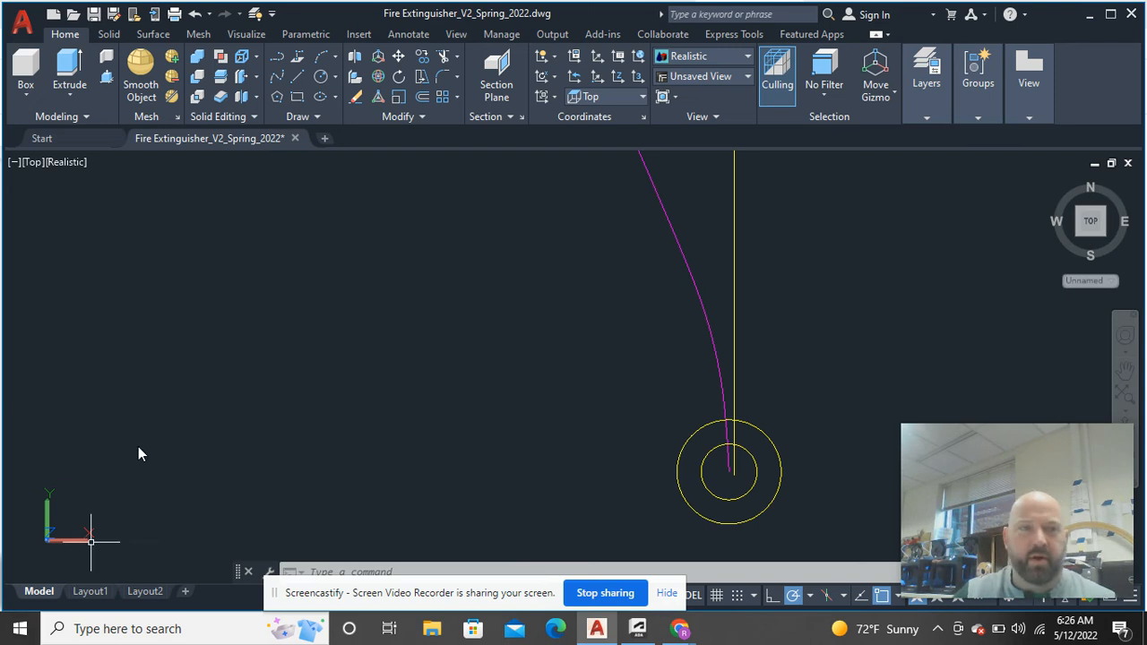
scroll(254, 397, "down", 5)
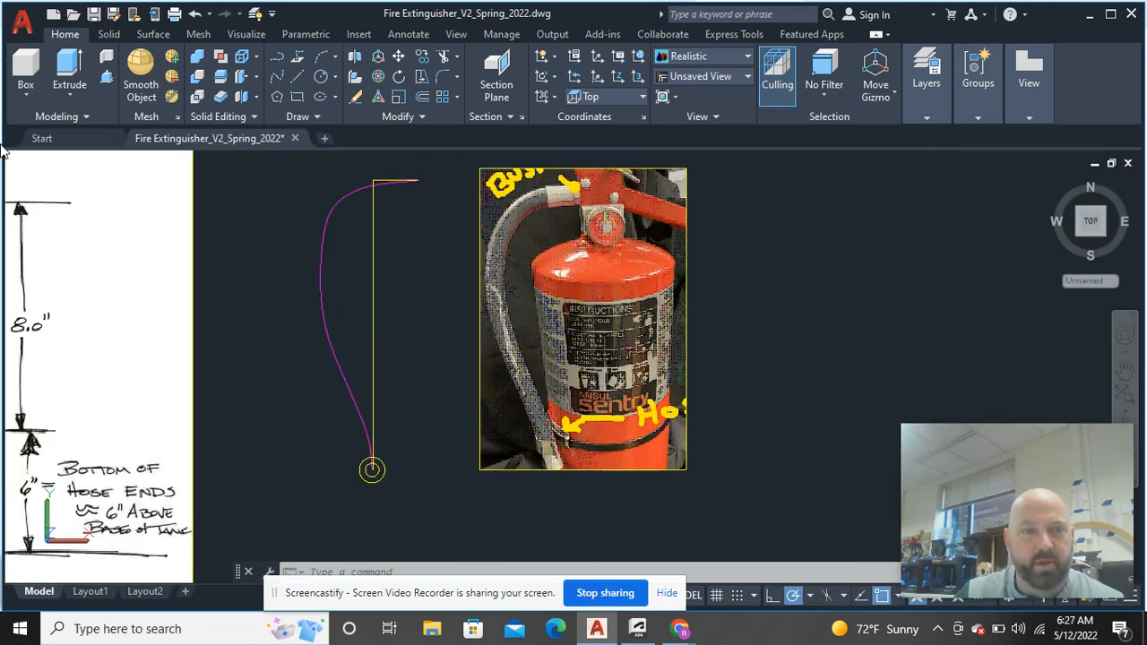
middle_click_drag(224, 289, 281, 312)
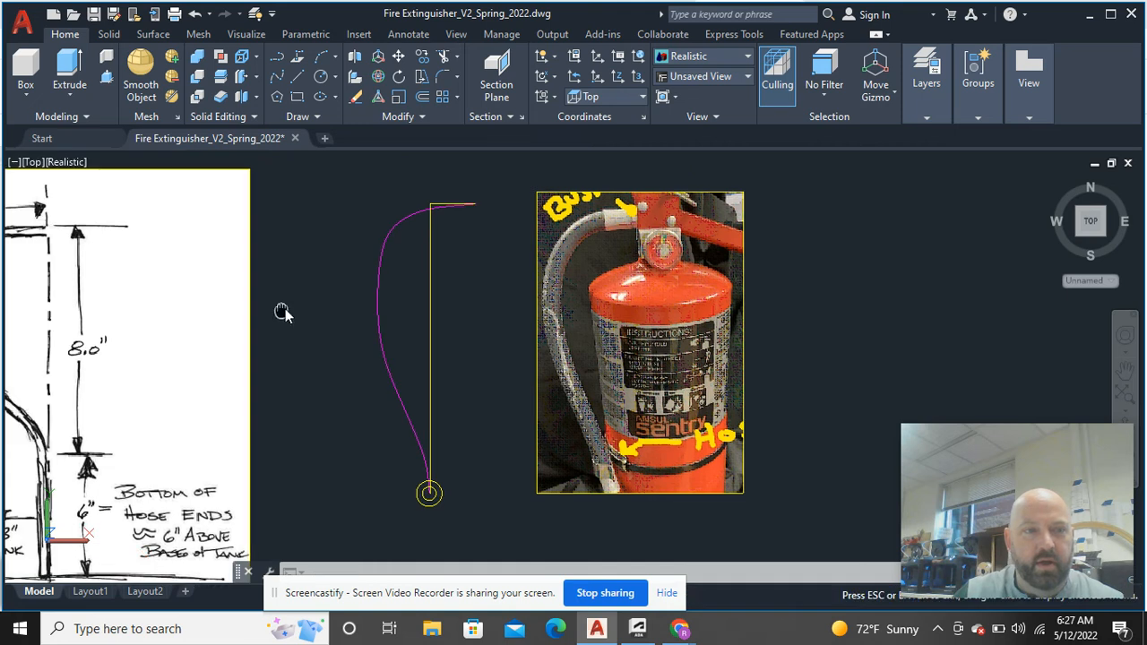
left_click(33, 163)
left_click(90, 314)
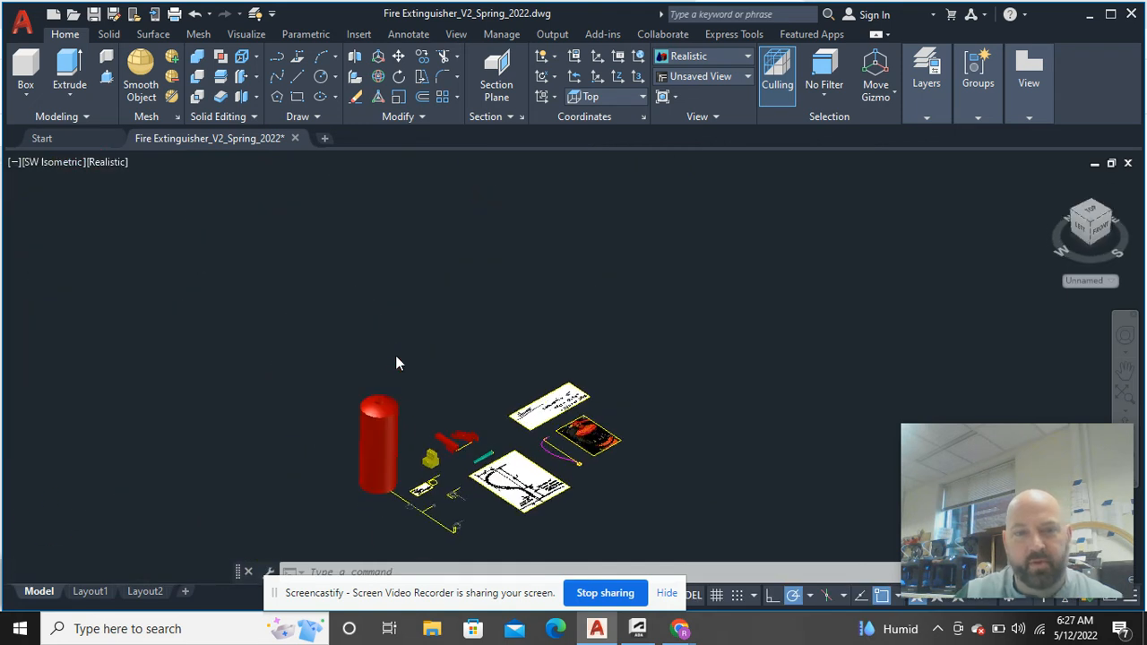
scroll(553, 435, "up", 6)
scroll(505, 478, "down", 1)
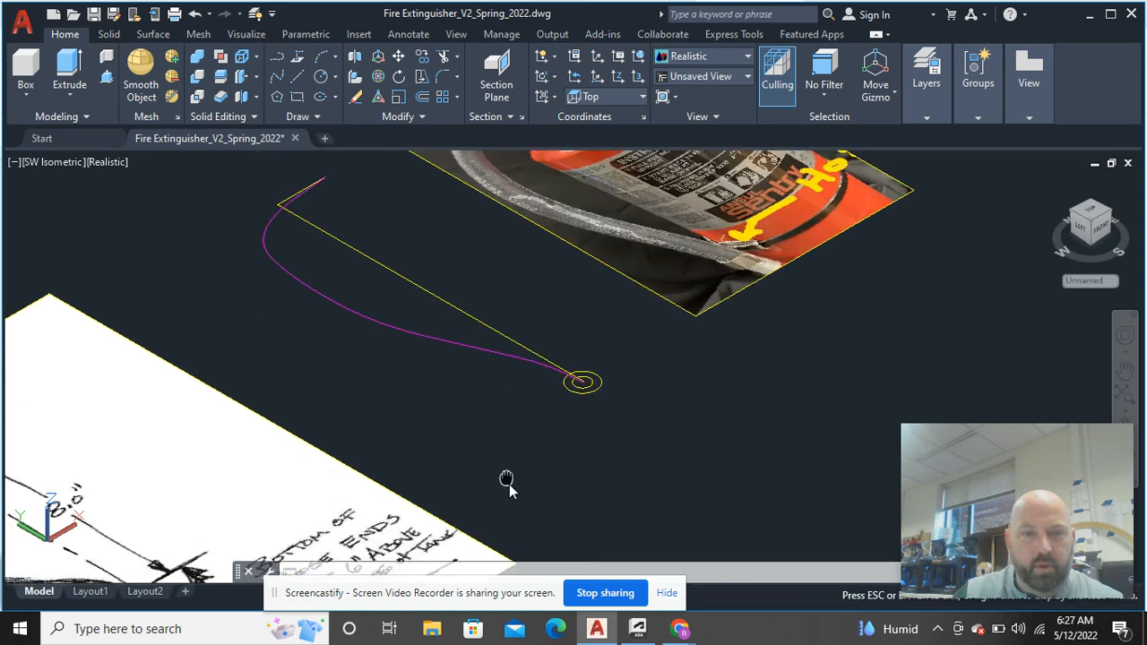
scroll(583, 403, "up", 3)
Make Hose the current layer.
mouse_move(937, 117)
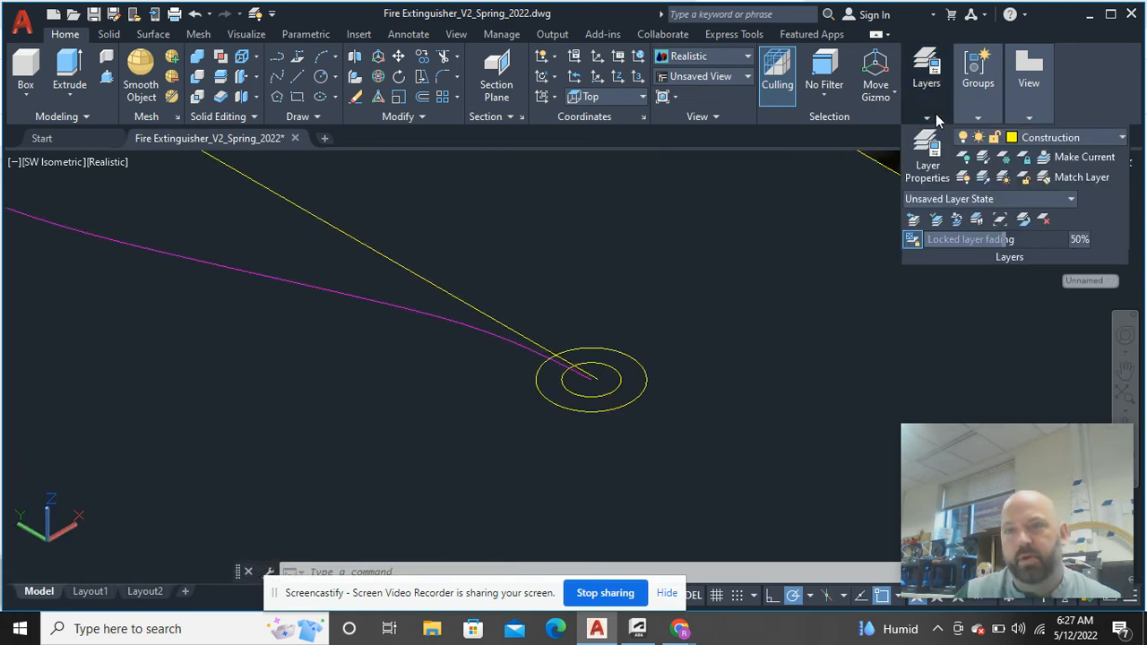
left_click(1039, 137)
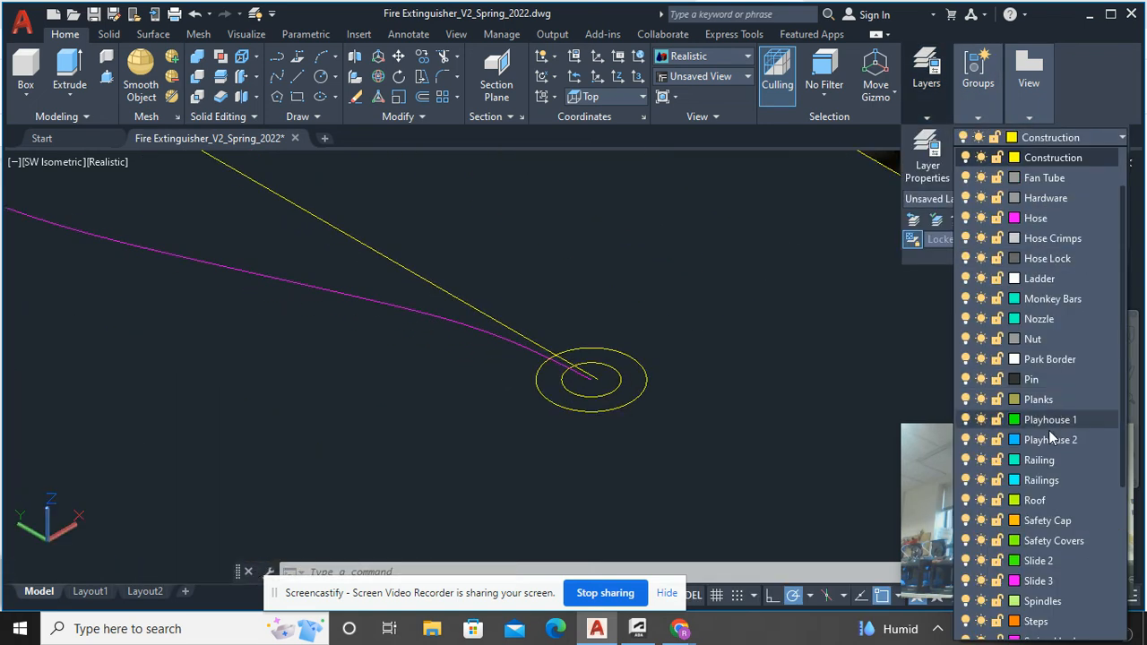
left_click(1052, 217)
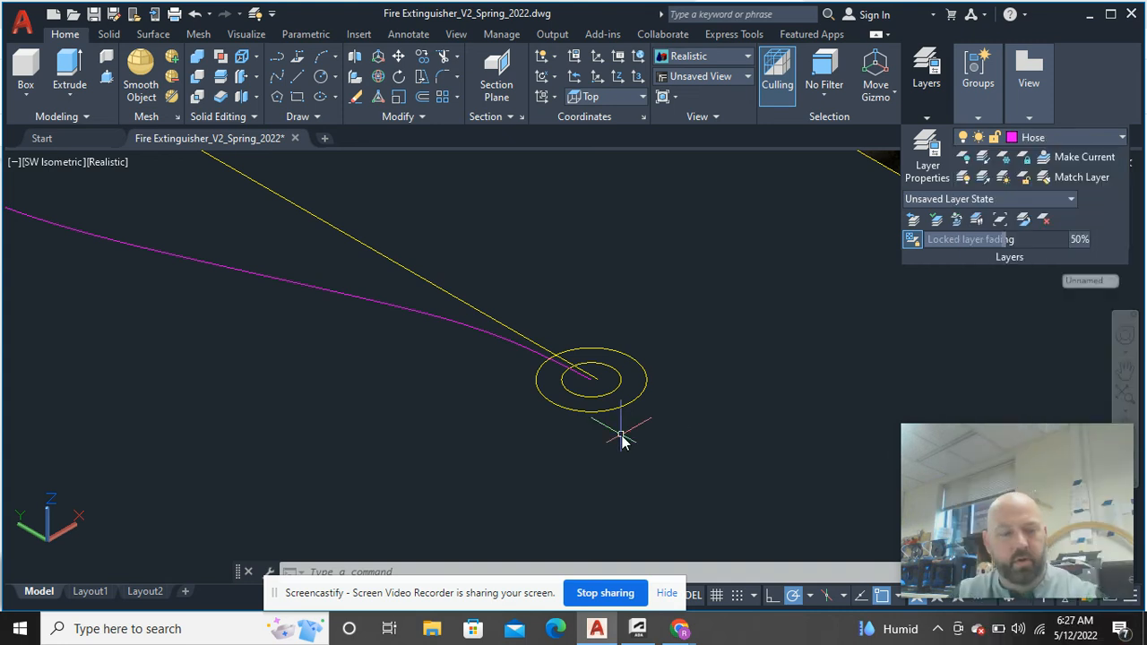
Match the properties of the hose spline onto both concentric circles at its lower end.
type("ma")
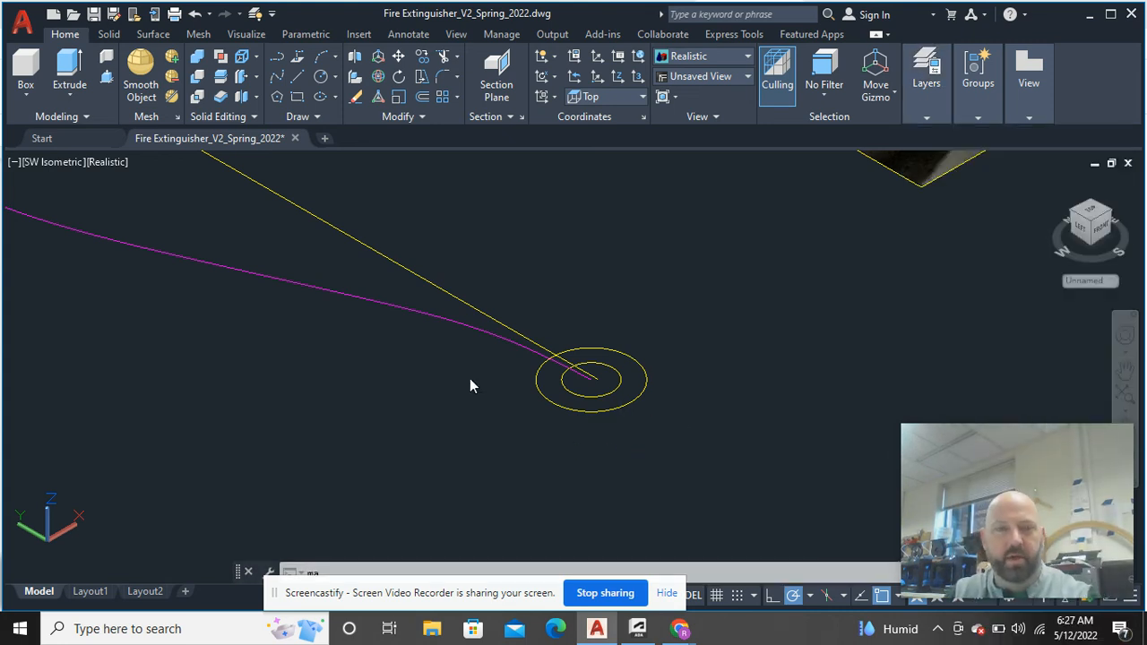
key("Return")
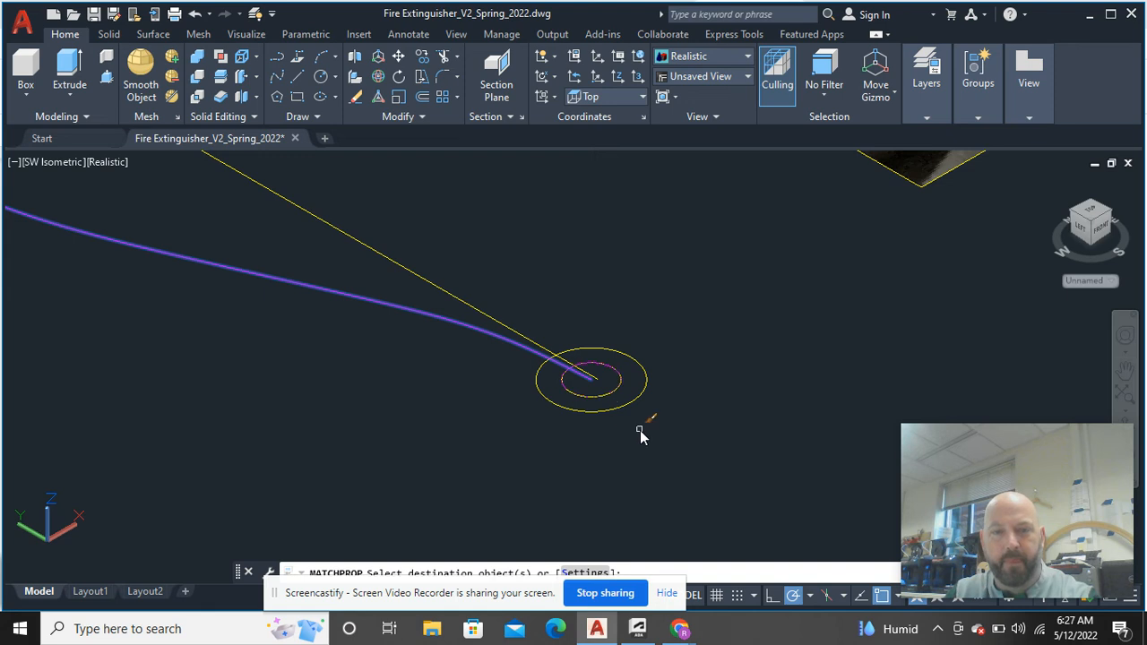
left_click(640, 432)
left_click(604, 333)
right_click(627, 266)
left_click(654, 275)
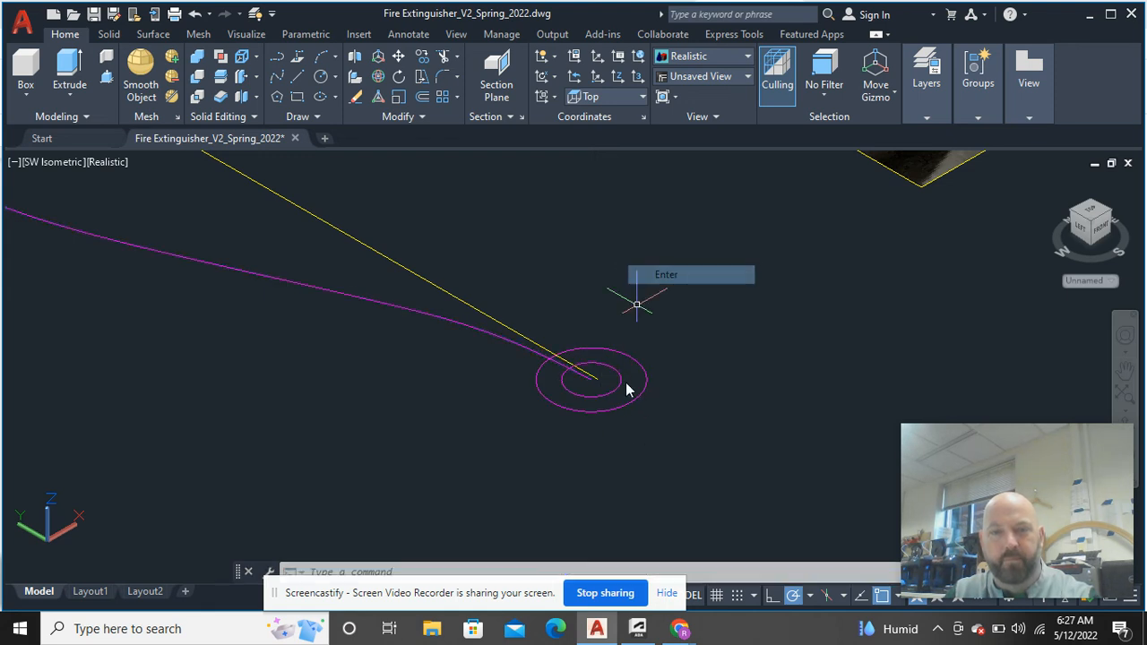
3D-rotate both circles by 90 degrees about the X axis, using their shared centre as the base point.
left_click(633, 430)
left_click(602, 377)
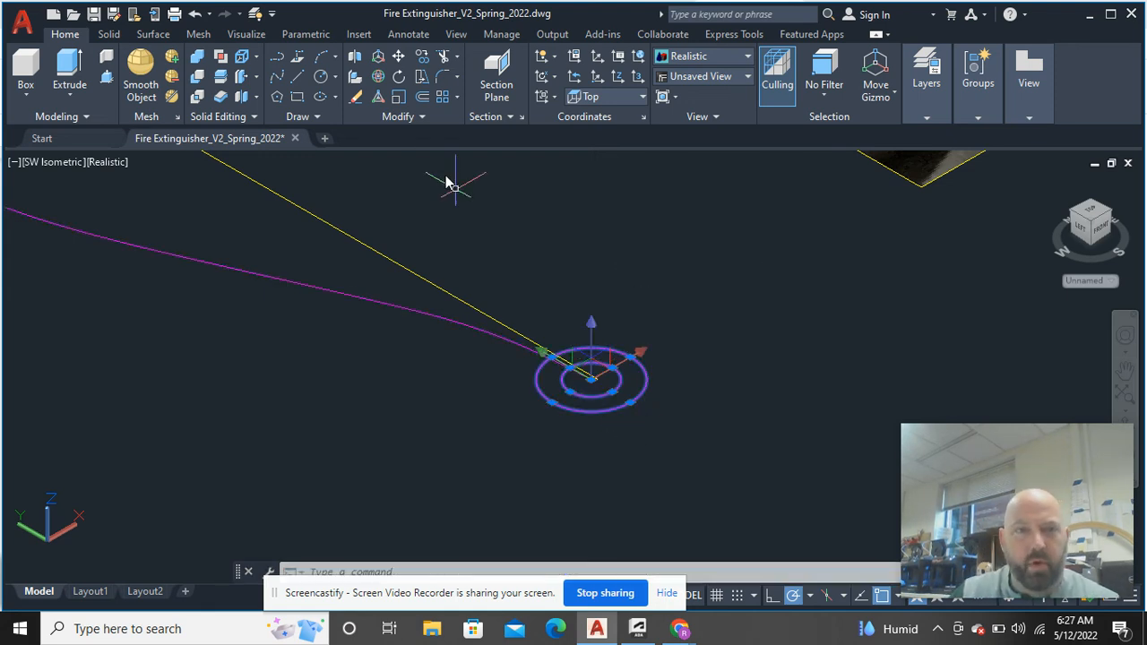
left_click(379, 78)
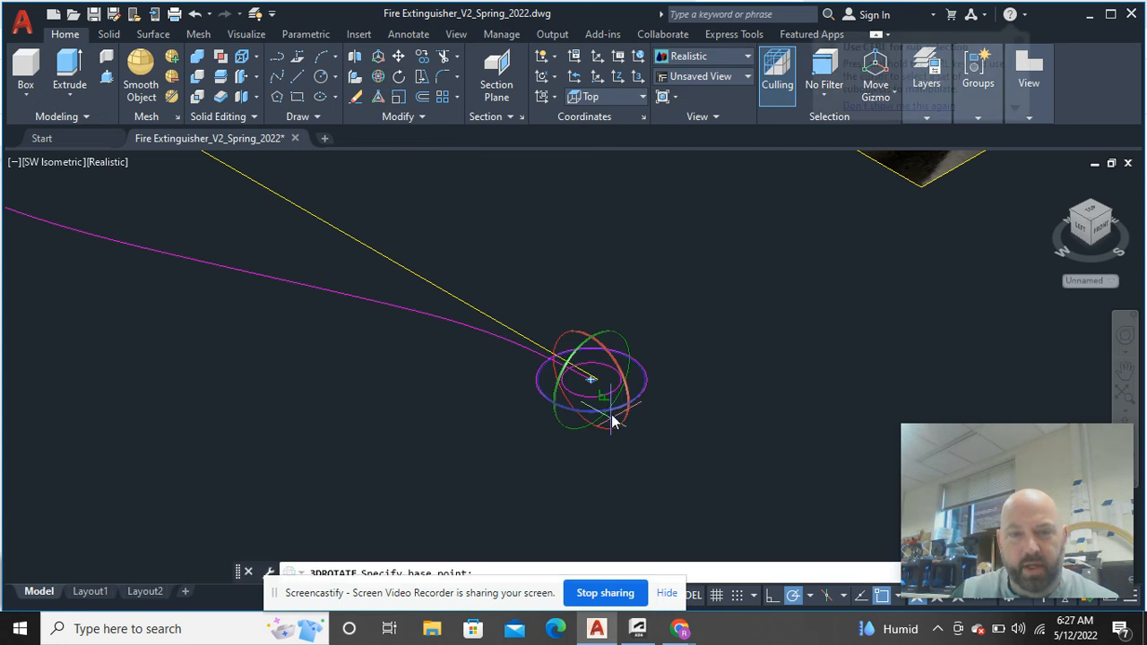
left_click(592, 381)
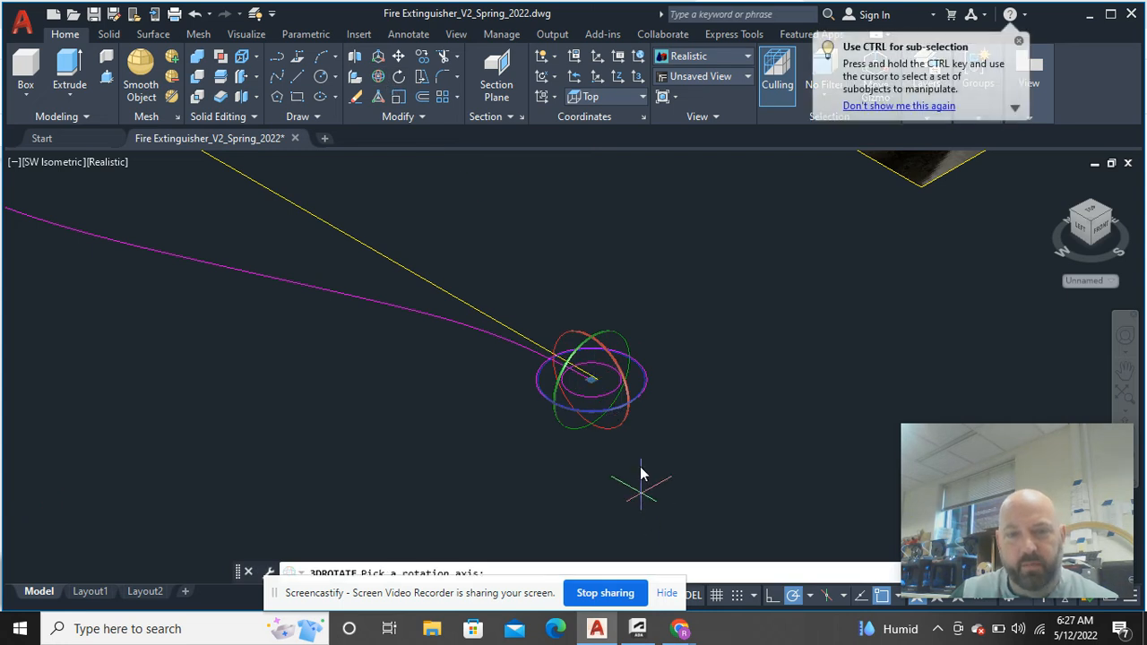
left_click(628, 428)
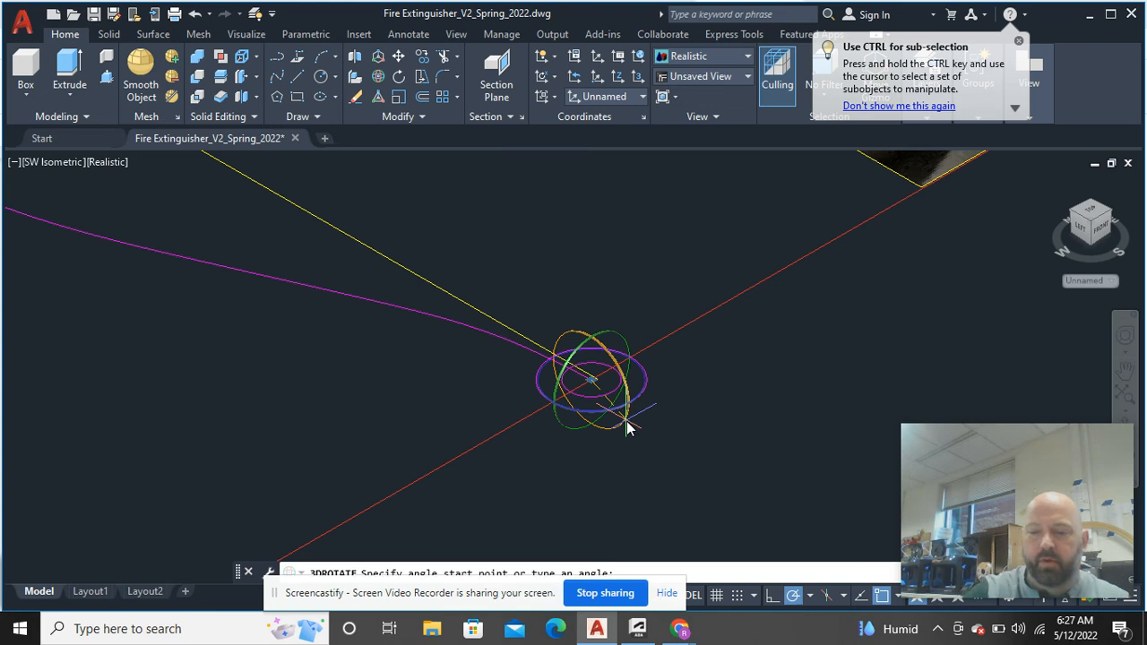
type("90")
key("Return")
3D-rotate both circles by 5 degrees about the vertical Z axis through their shared centre at the spline's end.
scroll(600, 377, "down", 5)
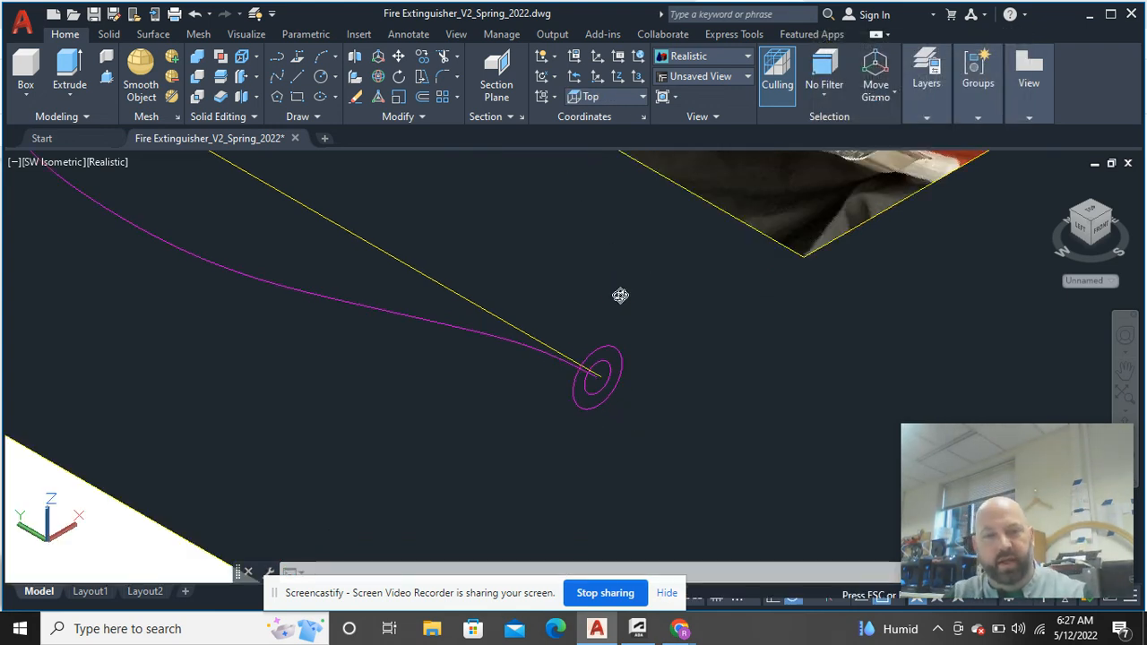
middle_click_drag(619, 295, 647, 367, "shift")
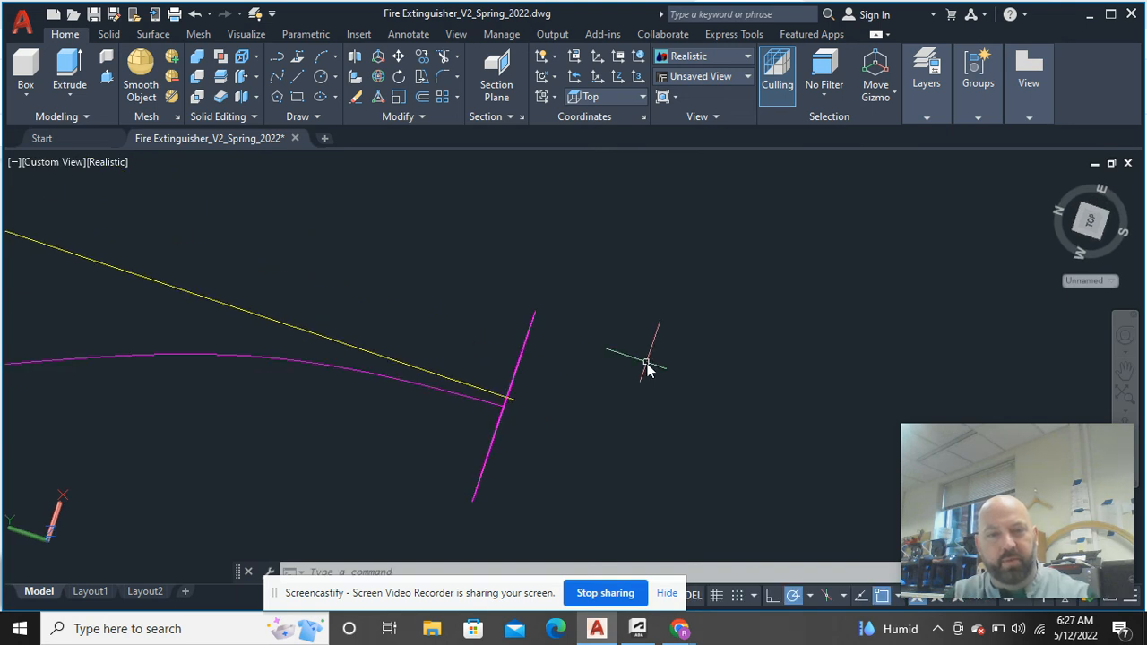
middle_click_drag(628, 414, 541, 440, "shift")
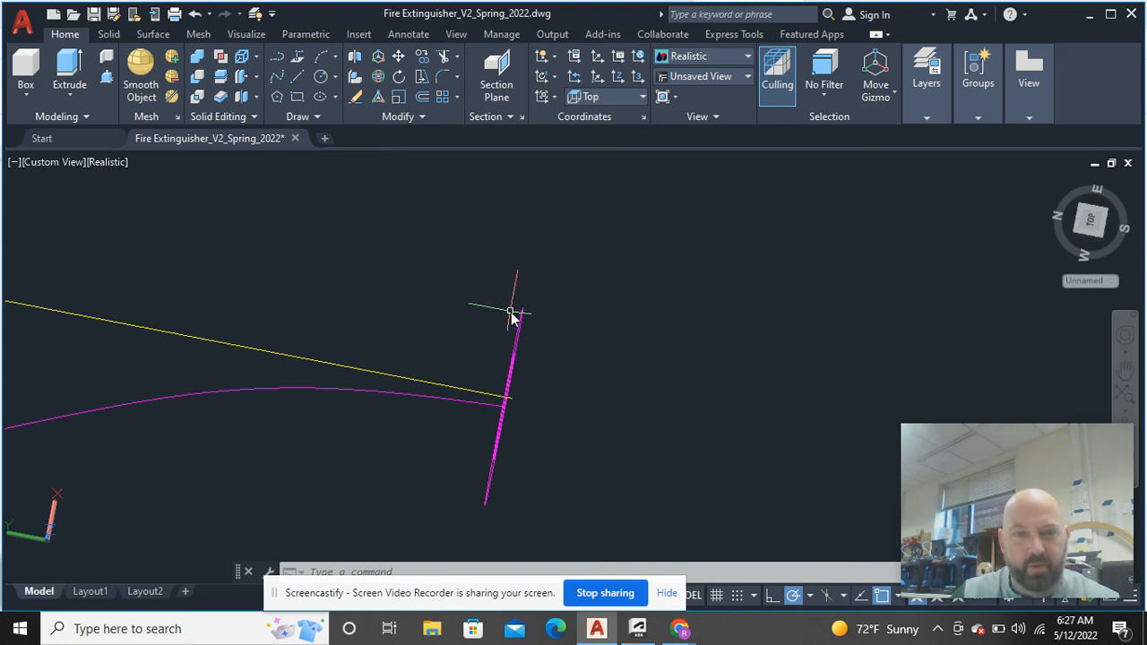
mouse_move(510, 313)
left_mouse_down()
mouse_move(494, 389)
mouse_move(410, 387)
mouse_move(502, 397)
mouse_move(509, 348)
mouse_move(499, 397)
mouse_move(438, 385)
left_mouse_up()
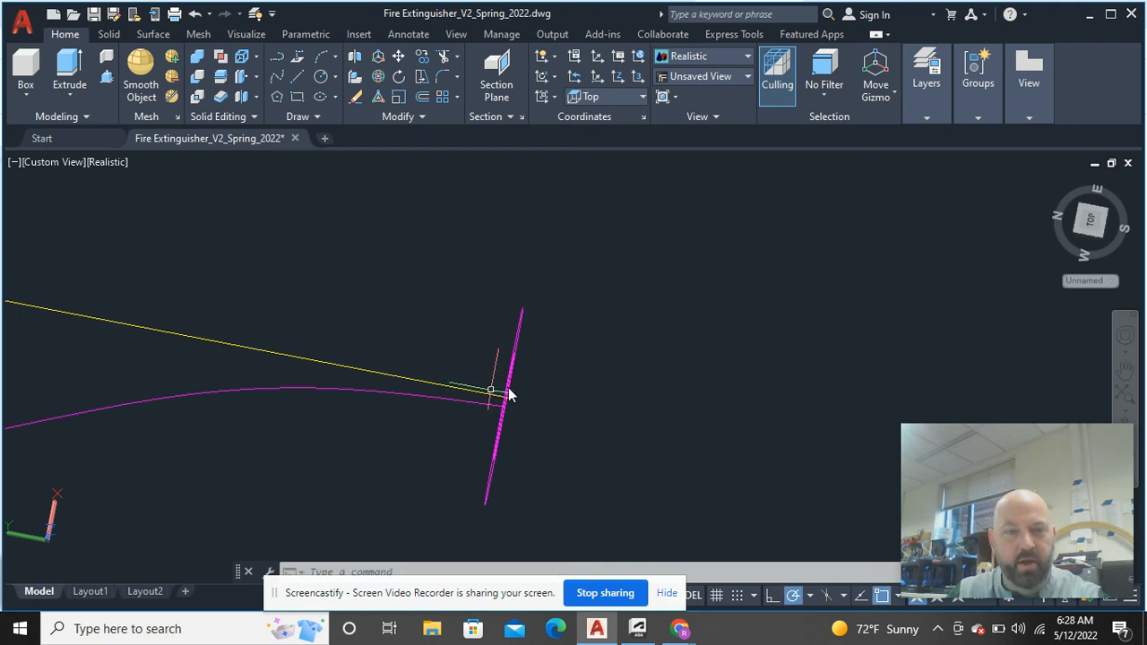
middle_click_drag(511, 436, 520, 471, "shift")
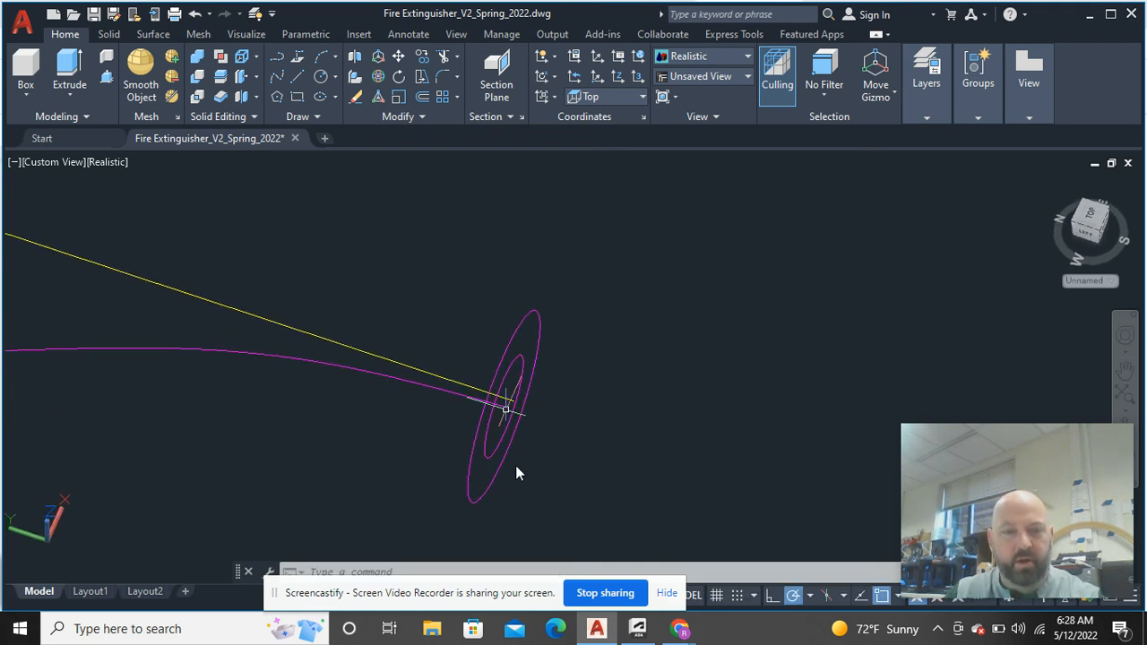
left_click(525, 474)
left_click(447, 413)
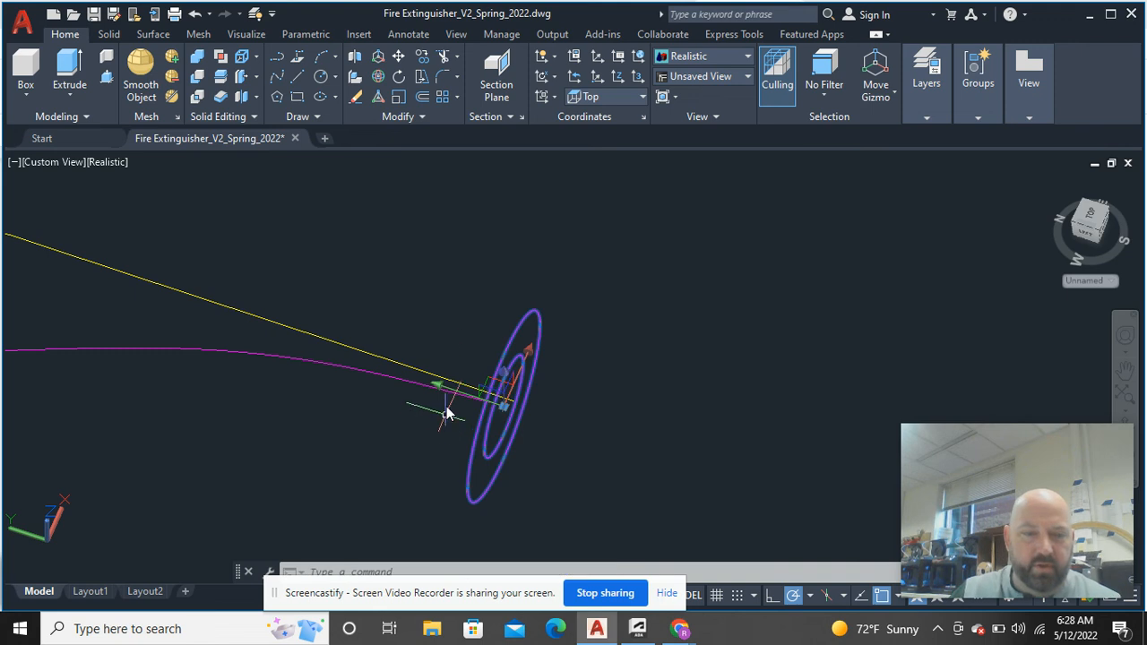
left_click(380, 77)
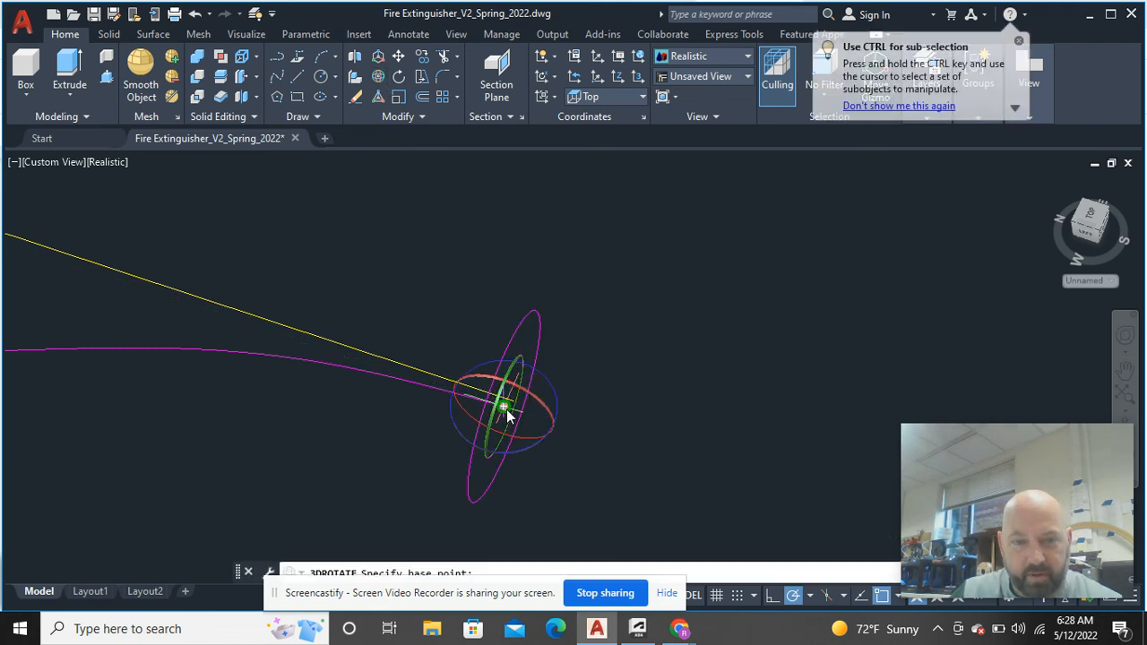
scroll(513, 418, "up", 5)
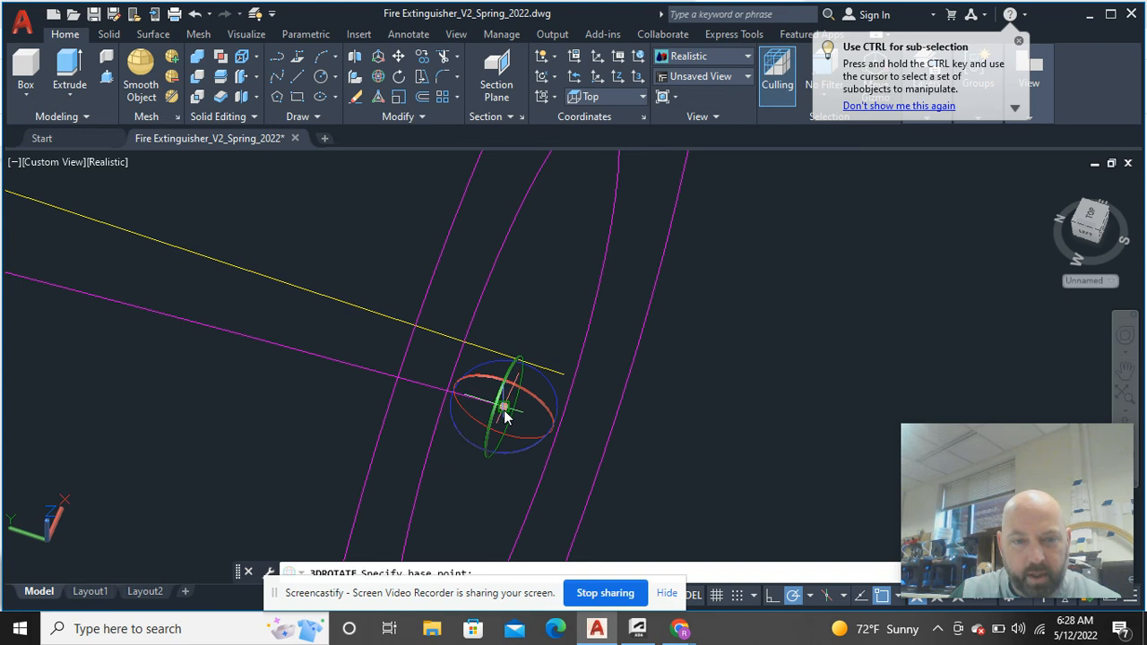
left_click(505, 414)
left_click(512, 453)
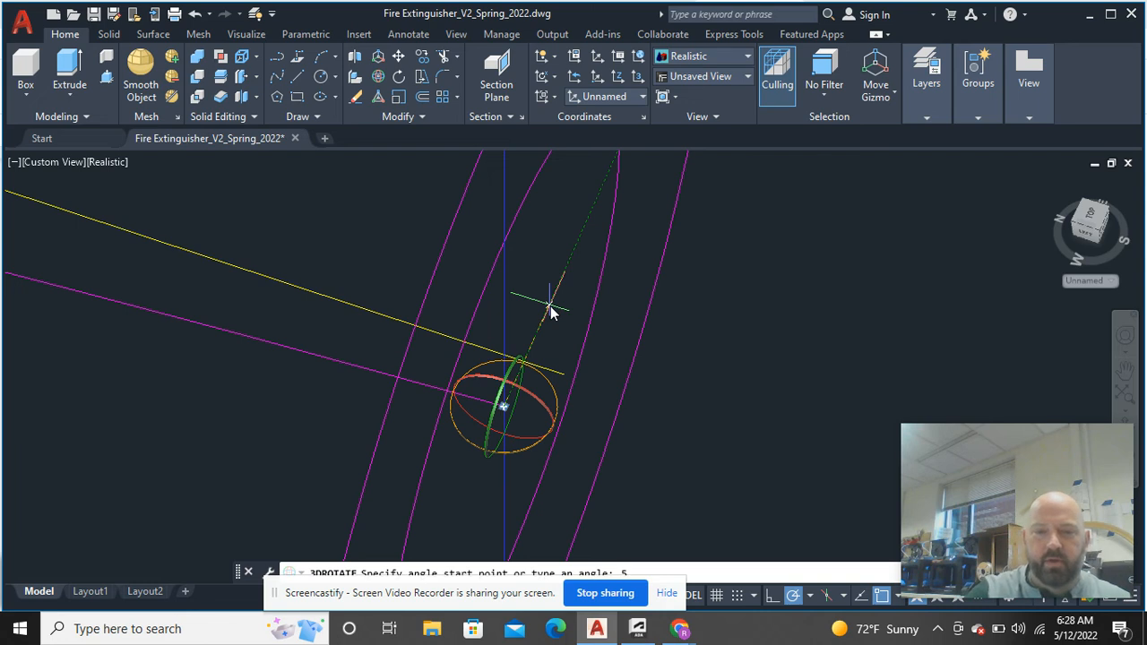
key("Return")
Sweep the inner circle along the hose spline and compare the tube's bends with the reference photo.
middle_click_drag(550, 309, 587, 394, "shift")
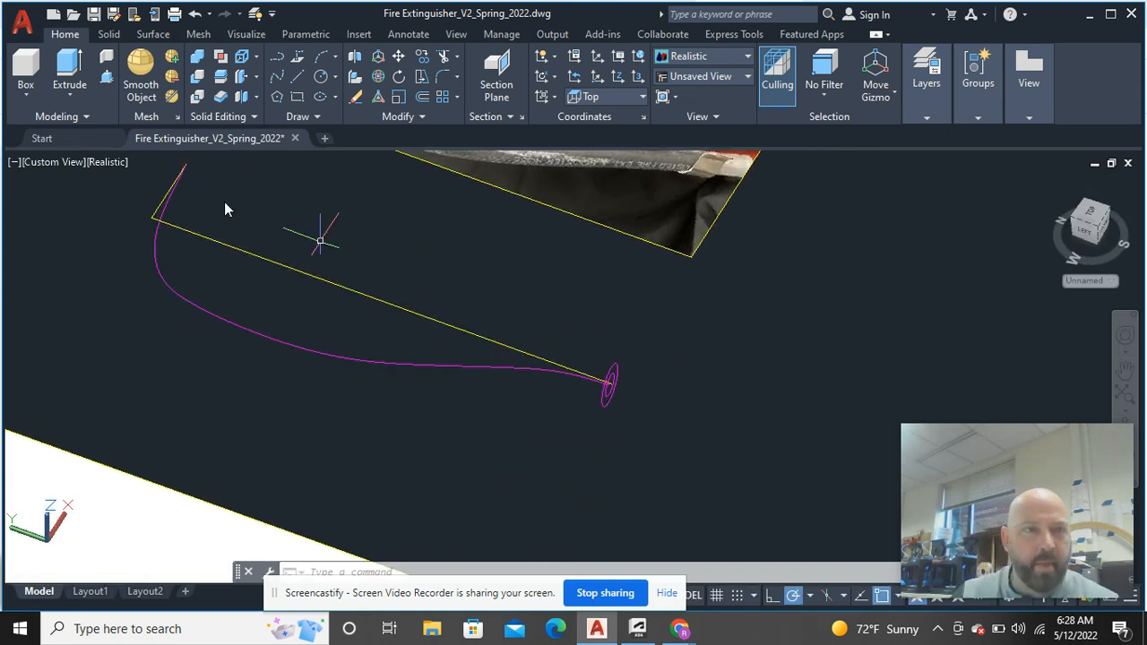
left_click(79, 99)
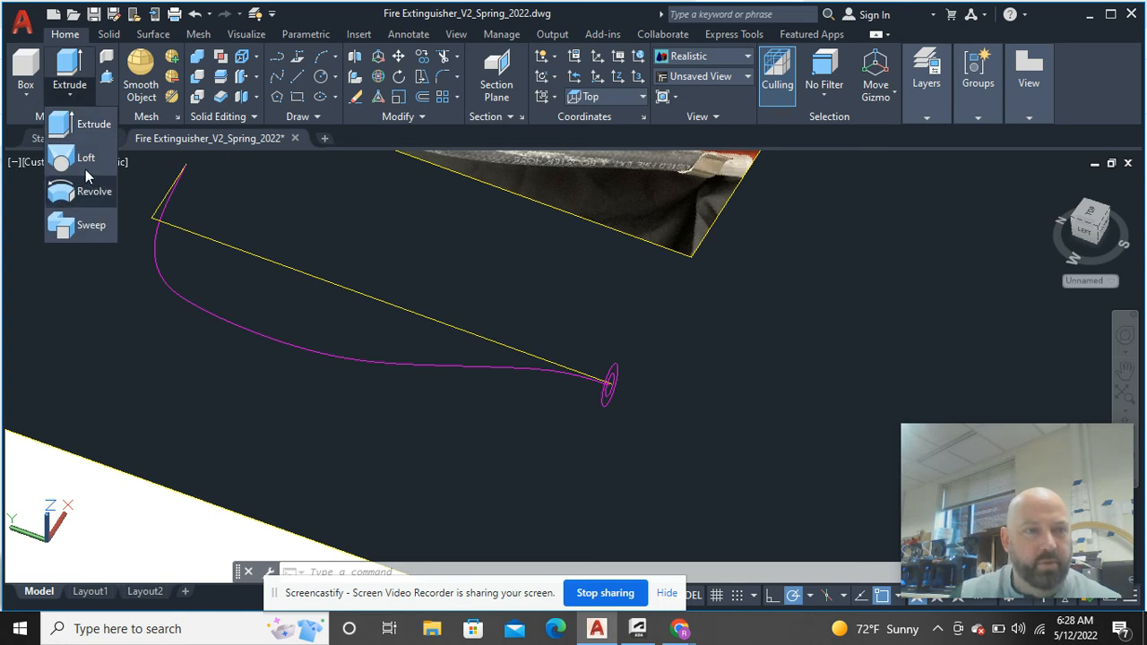
left_click(90, 225)
scroll(678, 472, "up", 4)
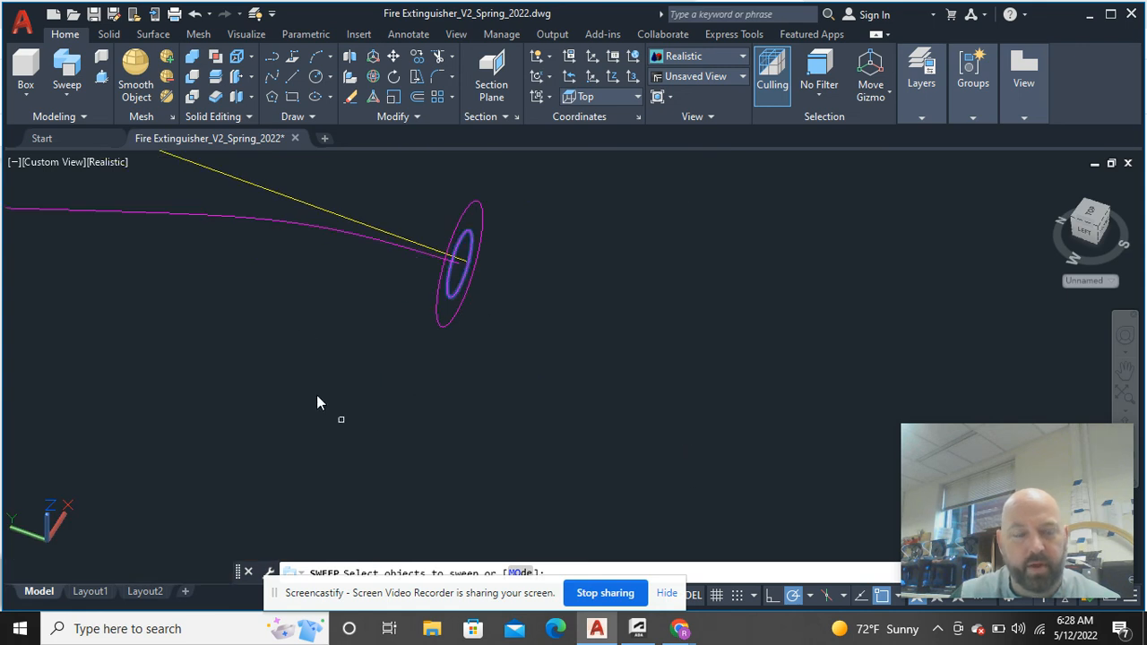
right_click(317, 281)
left_click(330, 291)
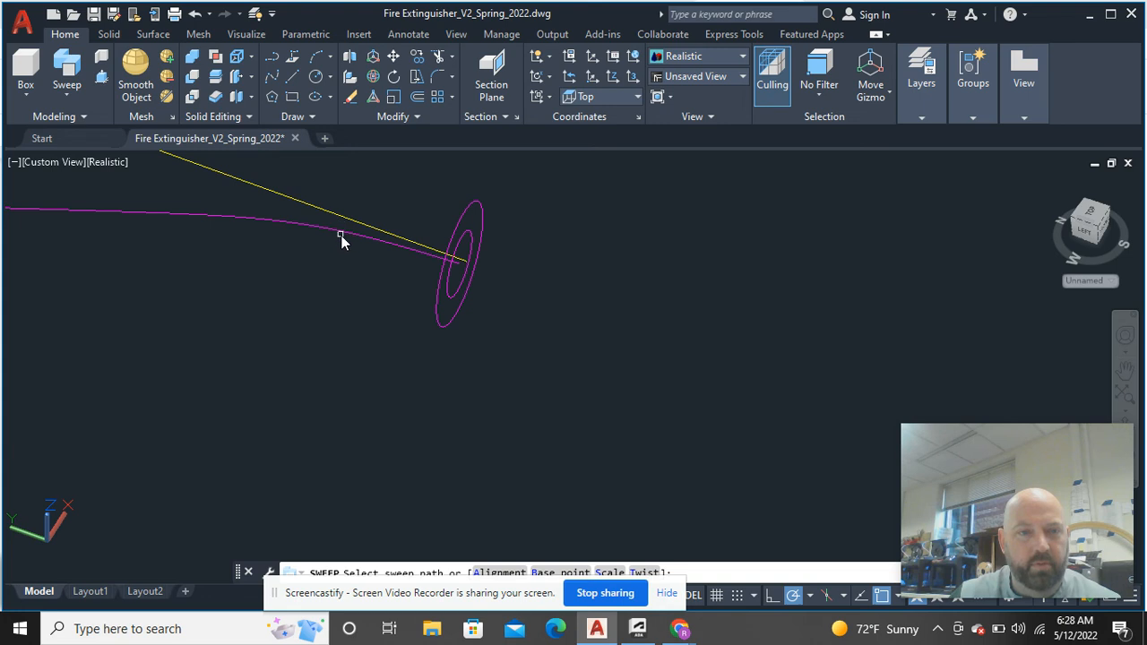
left_click(342, 236)
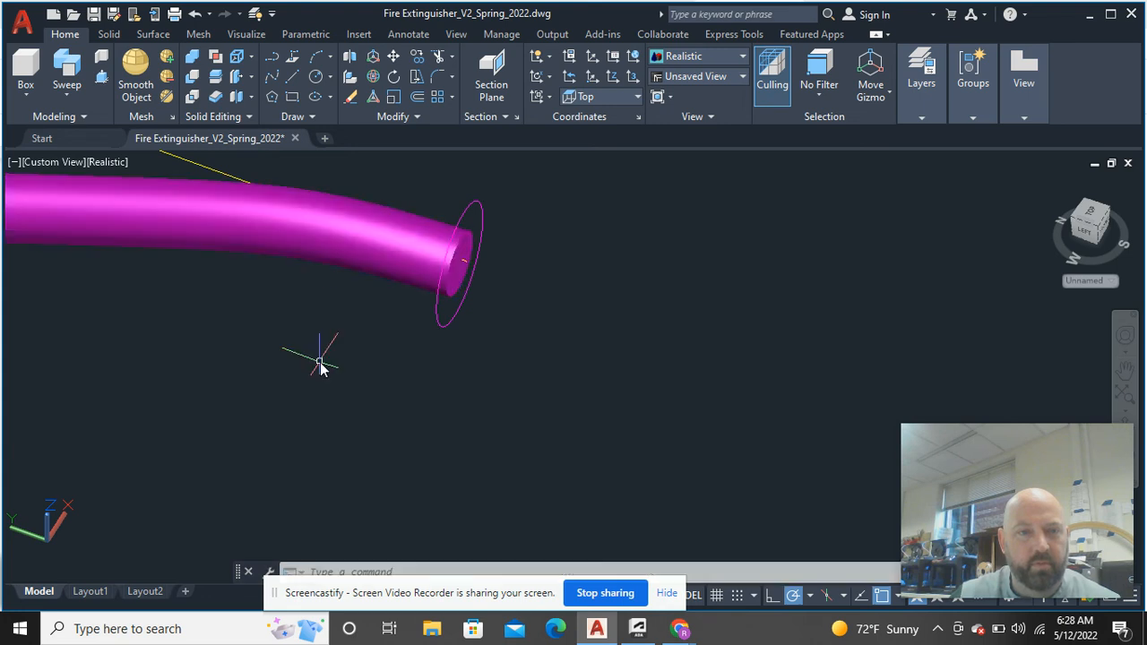
scroll(320, 361, "down", 5)
mouse_move(299, 379)
middle_mouse_down()
mouse_move(343, 394)
mouse_move(218, 522)
mouse_move(310, 259)
mouse_move(296, 425)
middle_mouse_up()
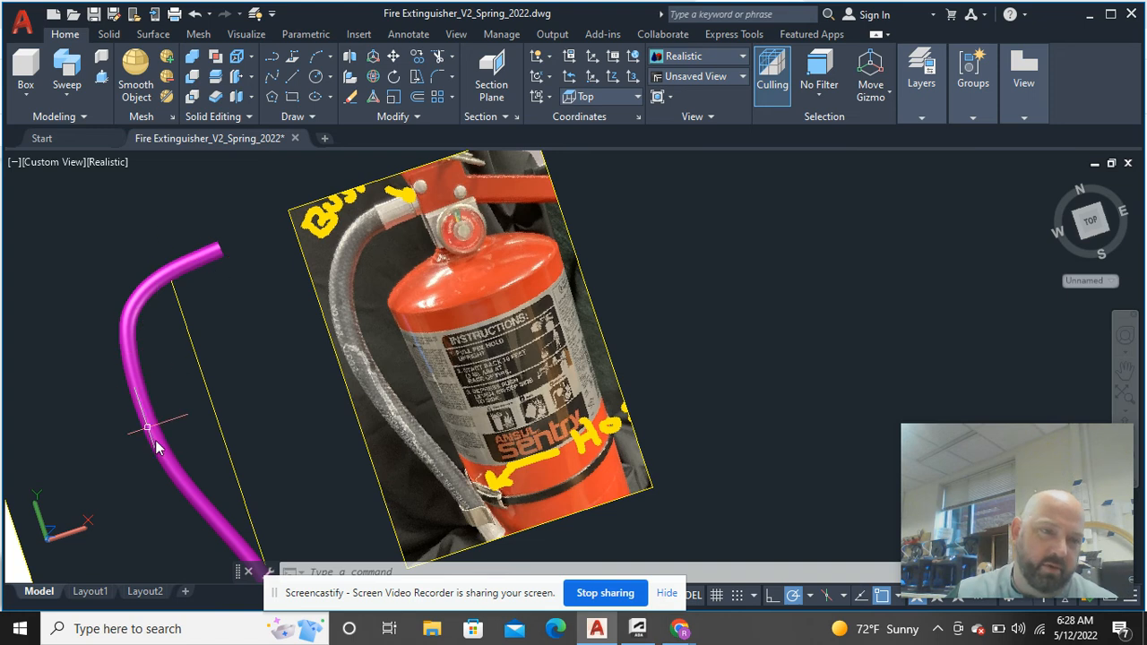
left_click(201, 492)
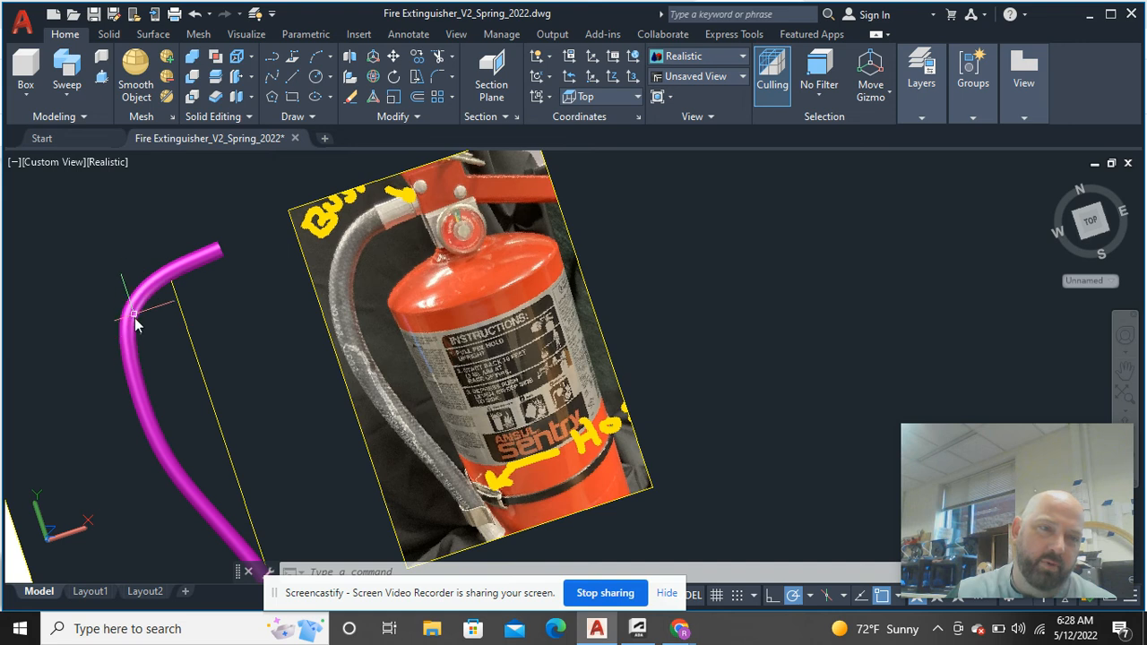
Undo the sweep of the inner circle along the hose spline.
left_click(195, 18)
left_click(194, 18)
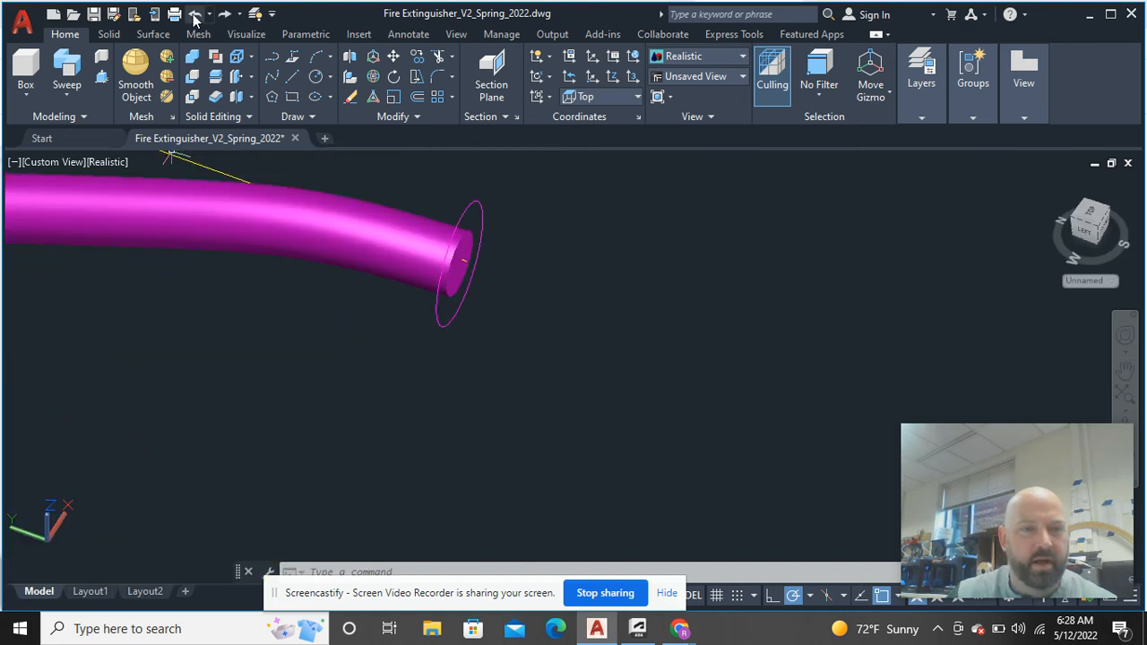
left_click(195, 18)
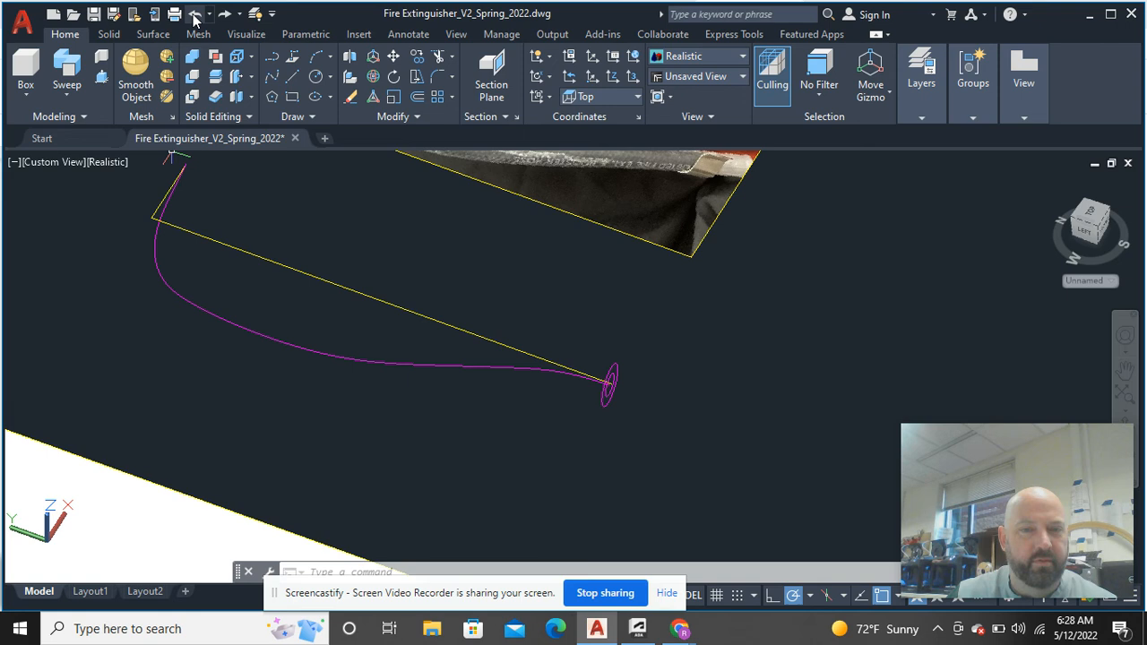
left_click(204, 315)
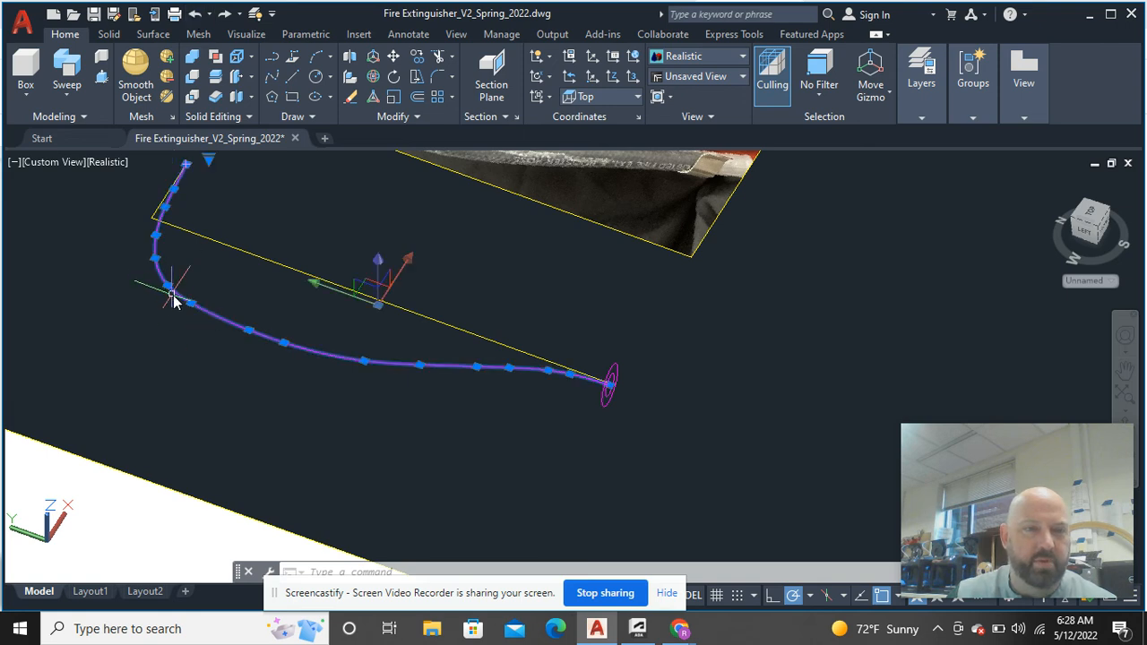
key("Escape")
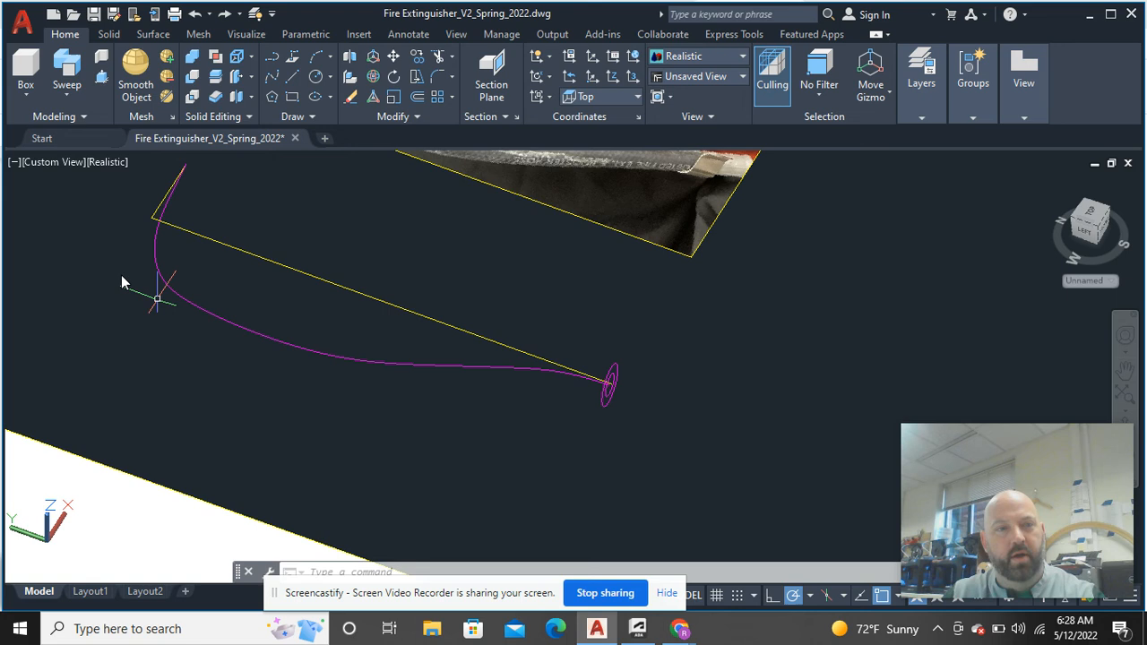
In the Top view, stretch the hose spline's point midway around the upper bend by 1/16" at 0 degrees.
left_click(54, 164)
left_click(97, 206)
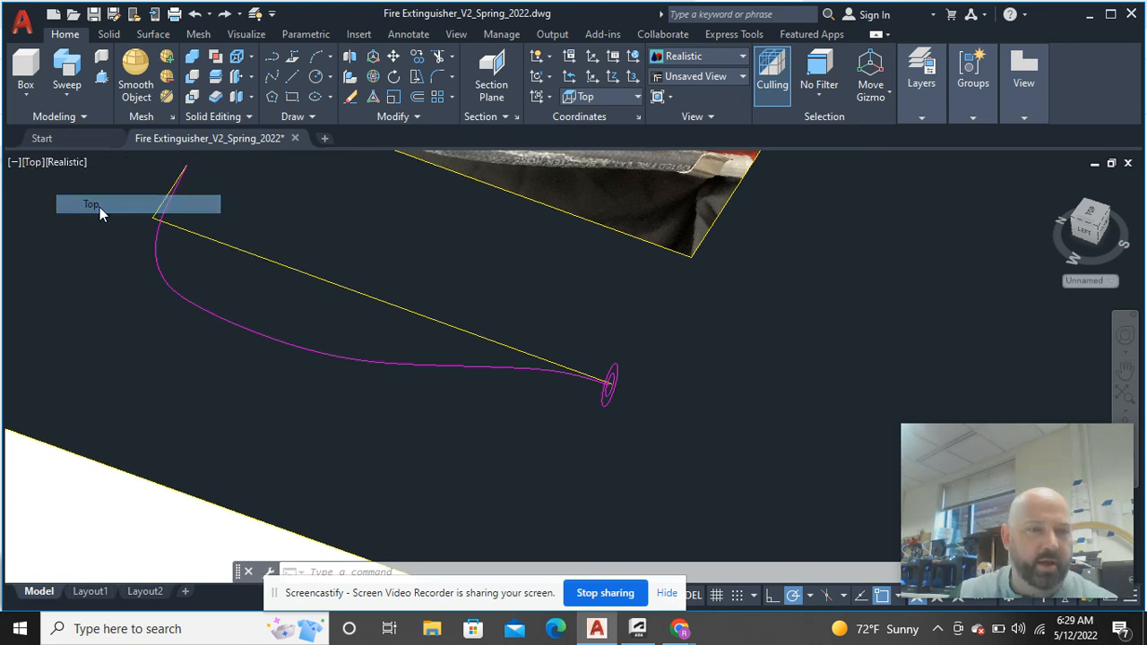
scroll(456, 428, "up", 6)
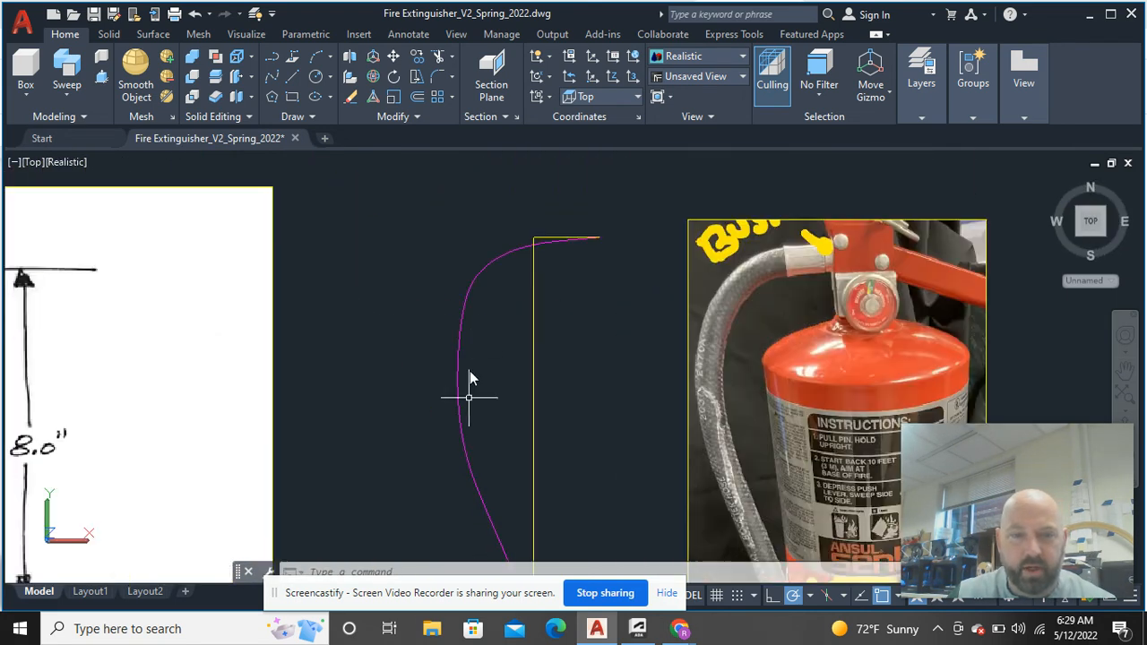
scroll(467, 352, "up", 4)
left_click(438, 351)
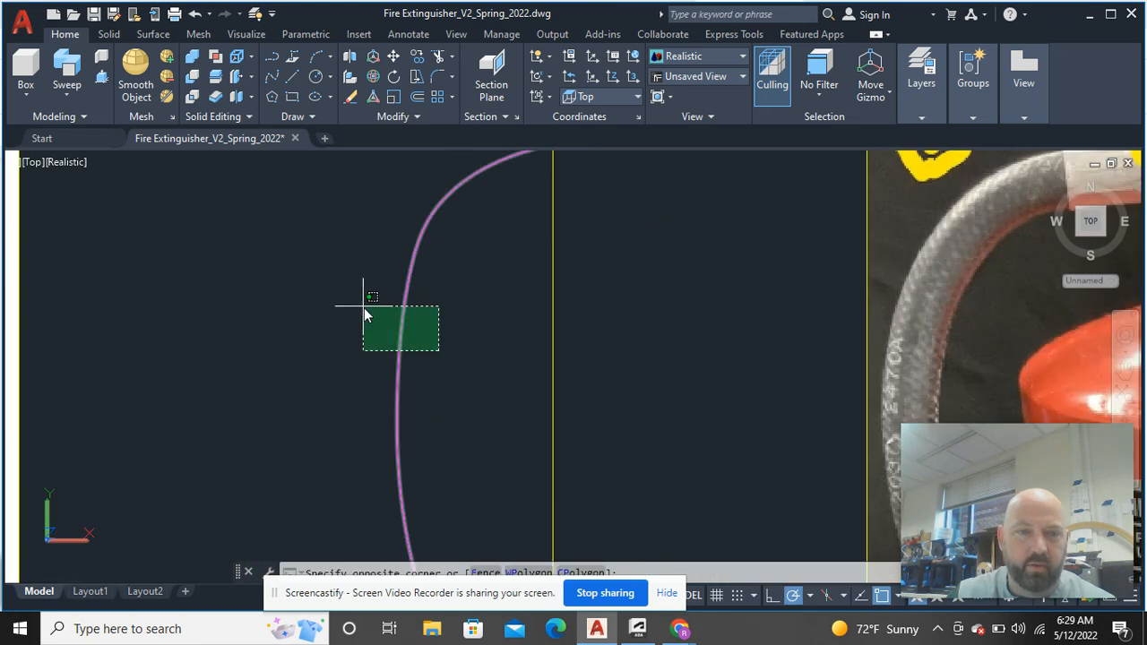
left_click(365, 308)
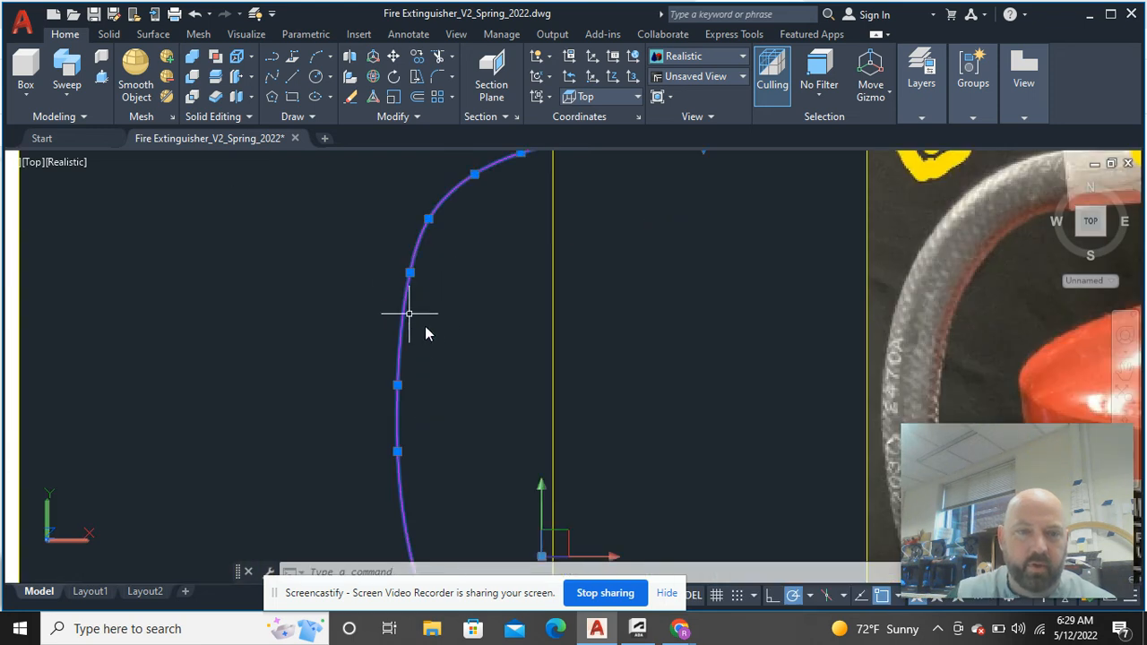
left_click(428, 220)
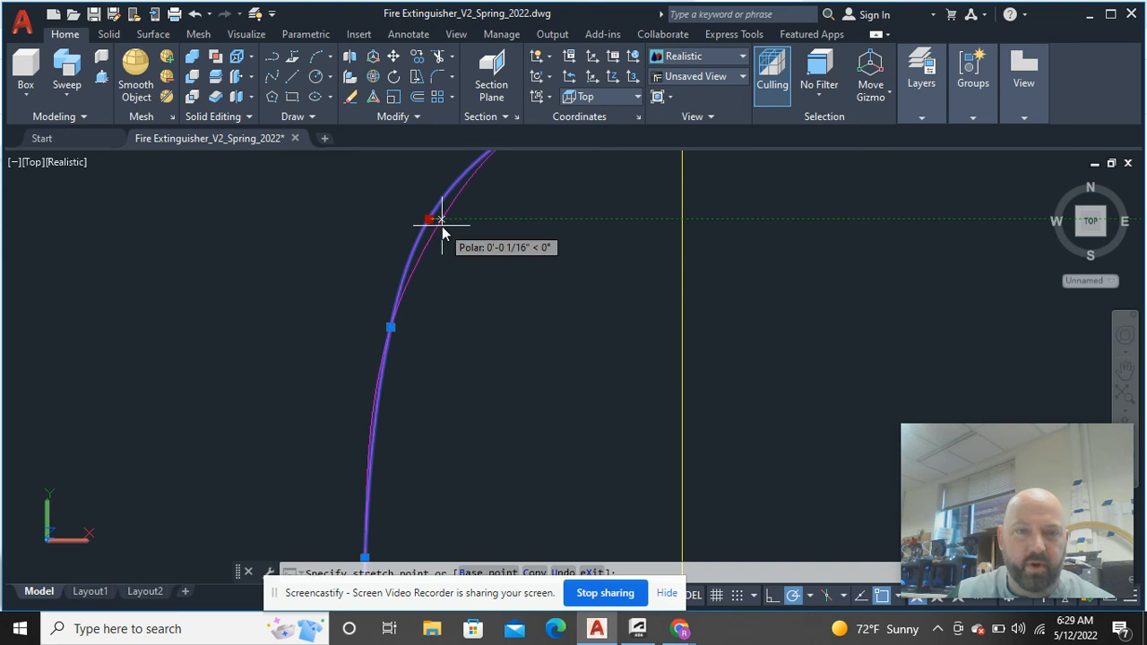
left_click(442, 226)
Stretch the adjacent spline point, one closer to the hose's upper end, by 1/16" at 0 degrees.
middle_click_drag(511, 243, 407, 384)
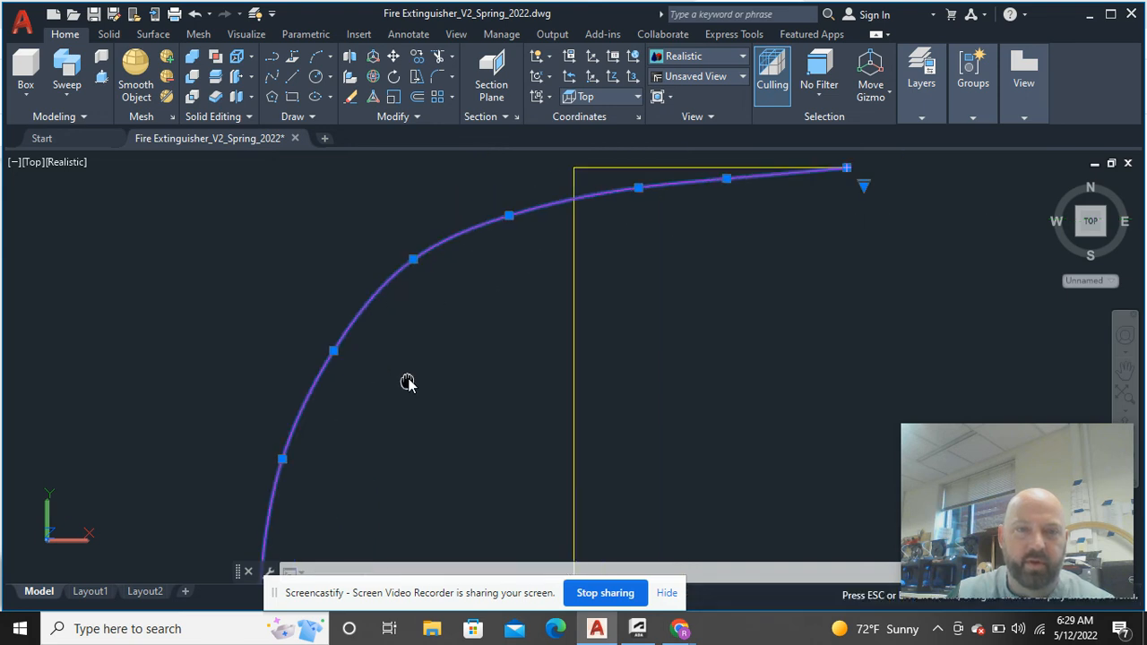
left_click(413, 260)
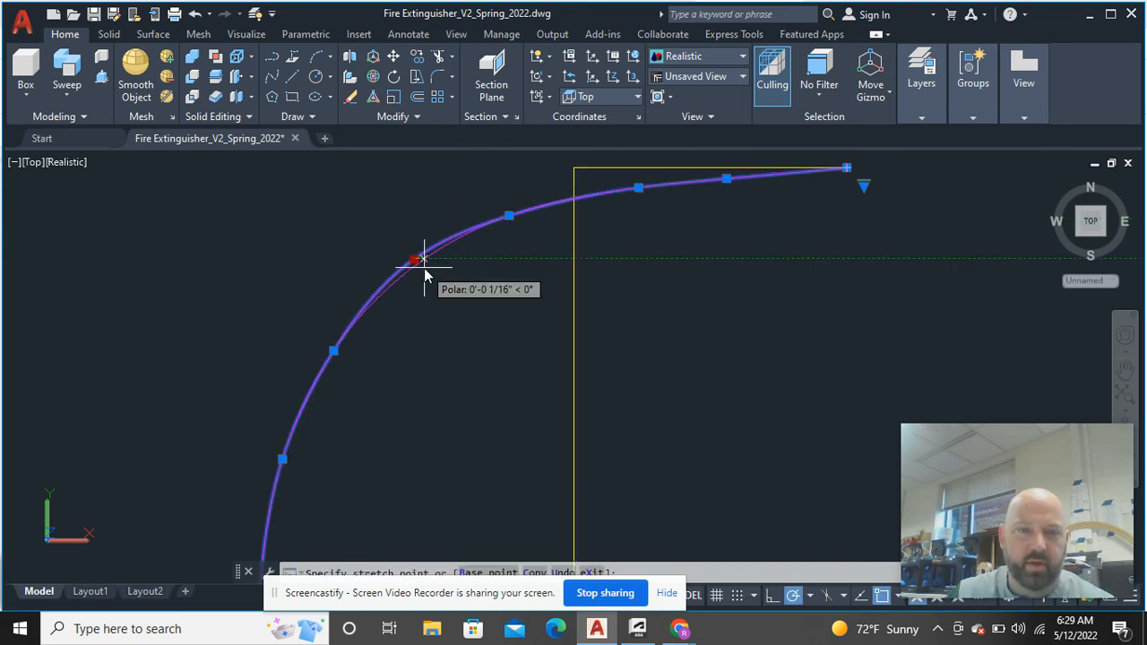
left_click(424, 267)
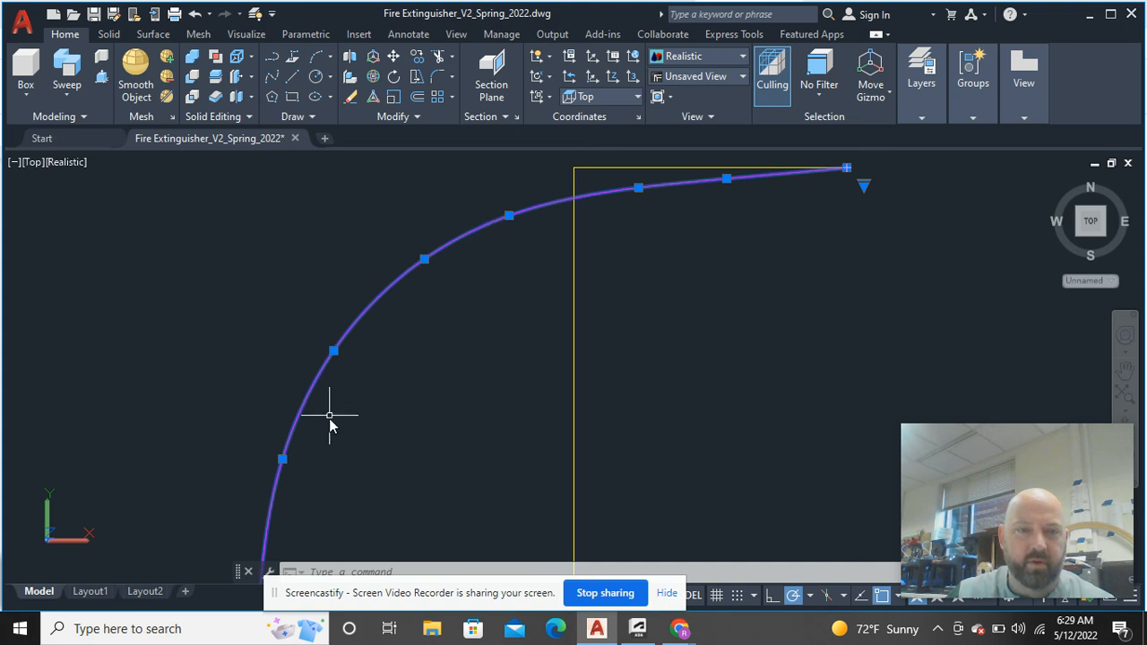
Try to nudge the hose spline's point at the start of the upper bend and compare the curve with the reference photo.
left_click(508, 216)
scroll(505, 223, "up", 3)
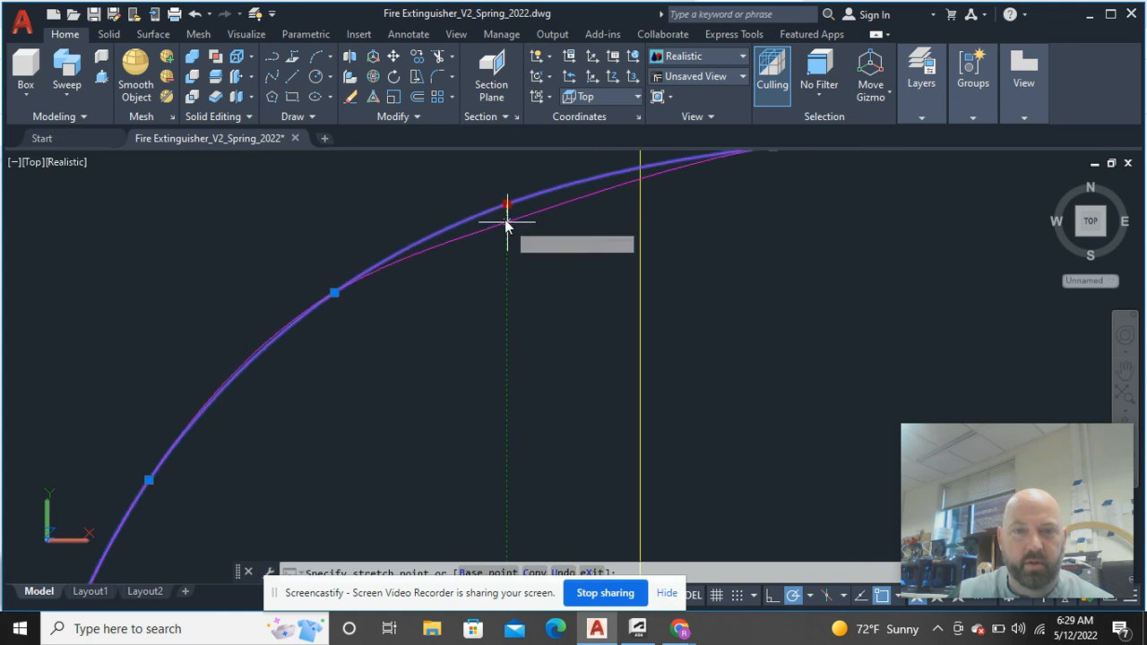
left_click(499, 211)
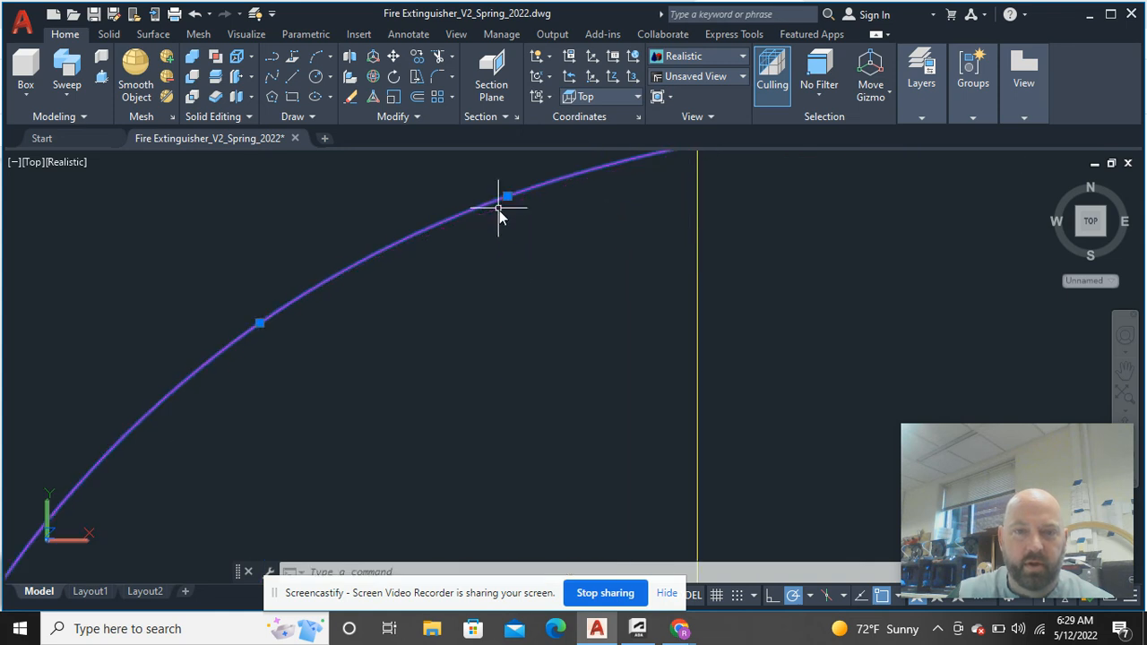
scroll(500, 299, "down", 2)
scroll(498, 301, "down", 2)
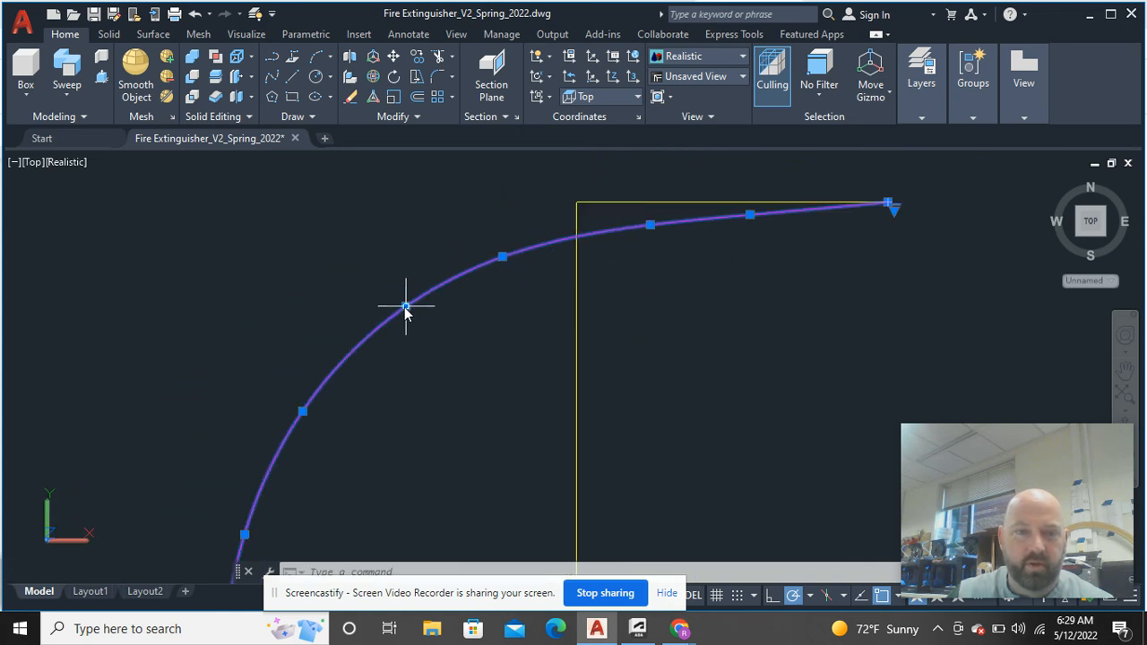
scroll(332, 439, "down", 3)
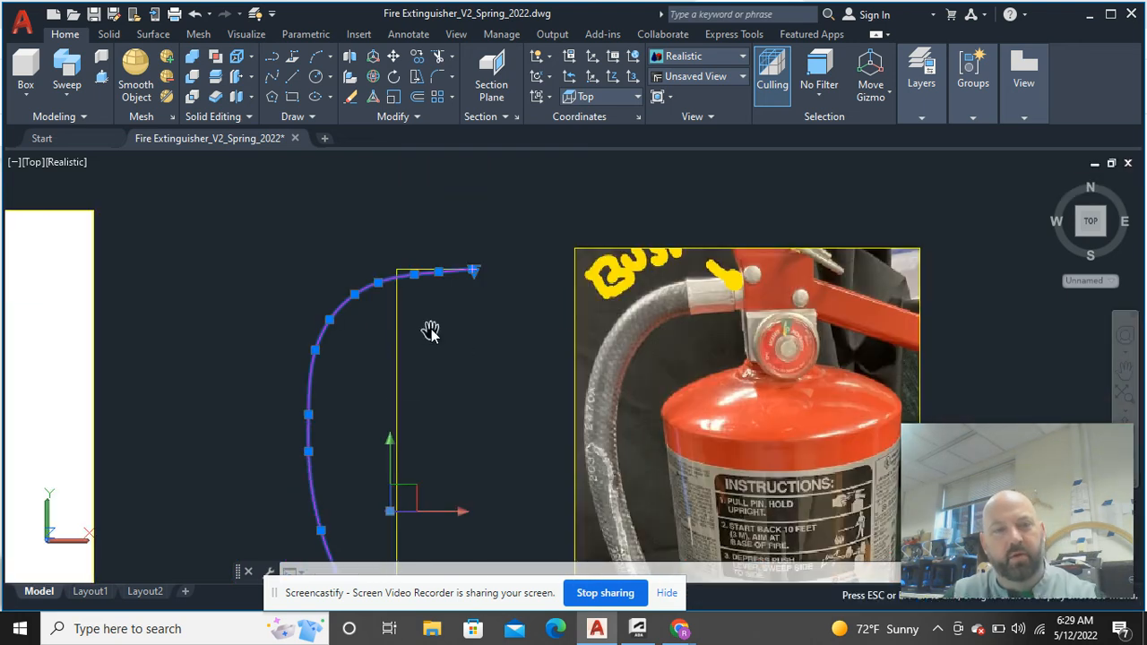
scroll(359, 428, "up", 2)
scroll(333, 323, "down", 3)
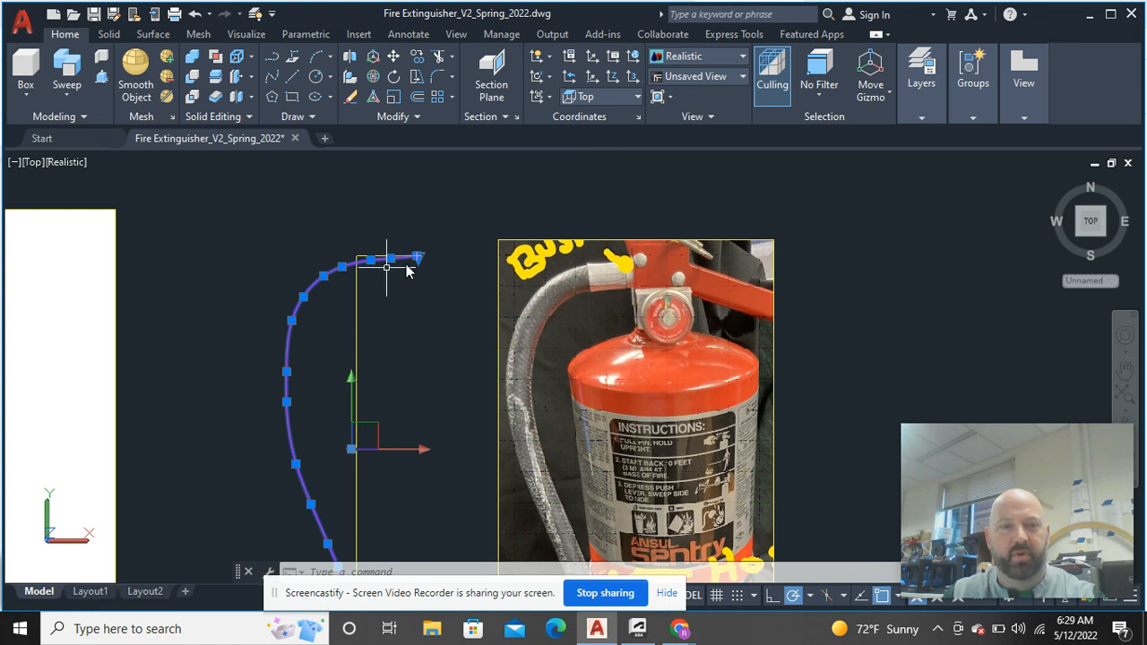
key("Escape")
scroll(385, 378, "down", 4)
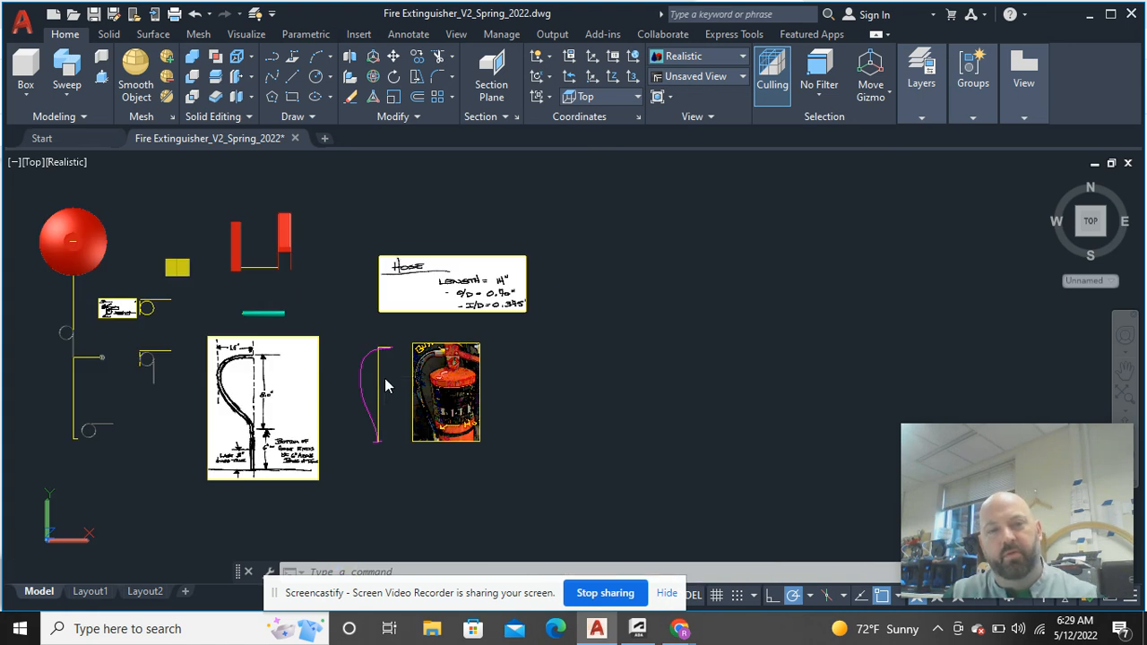
Show the hose spline's lower end and its concentric circles in the SW Isometric view.
left_click(31, 162)
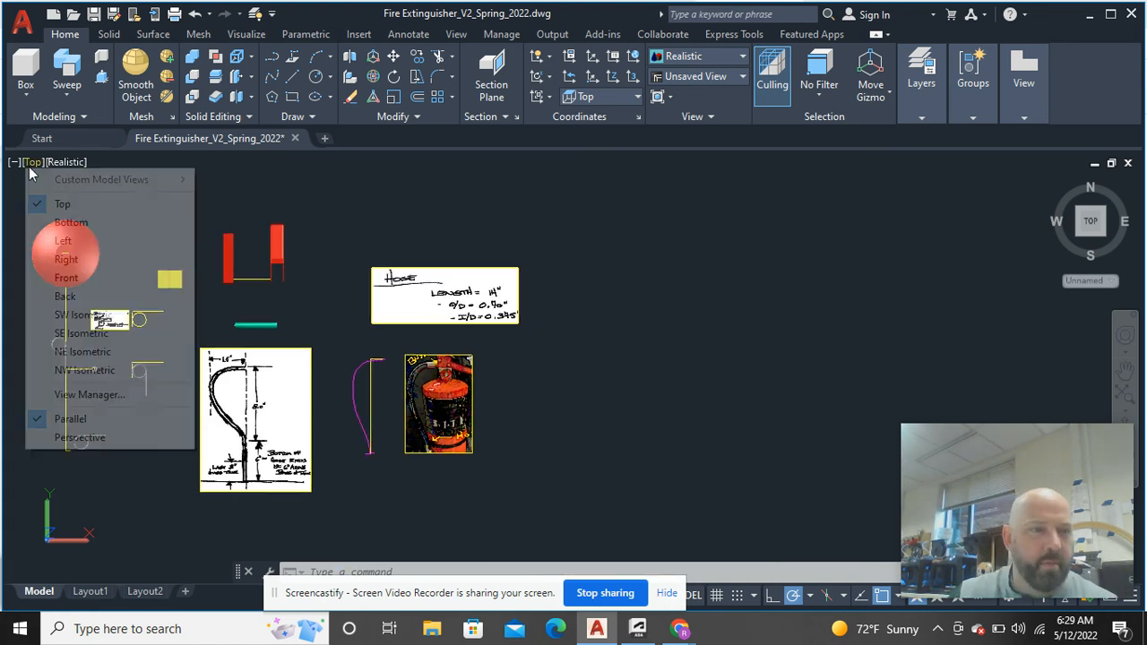
left_click(93, 321)
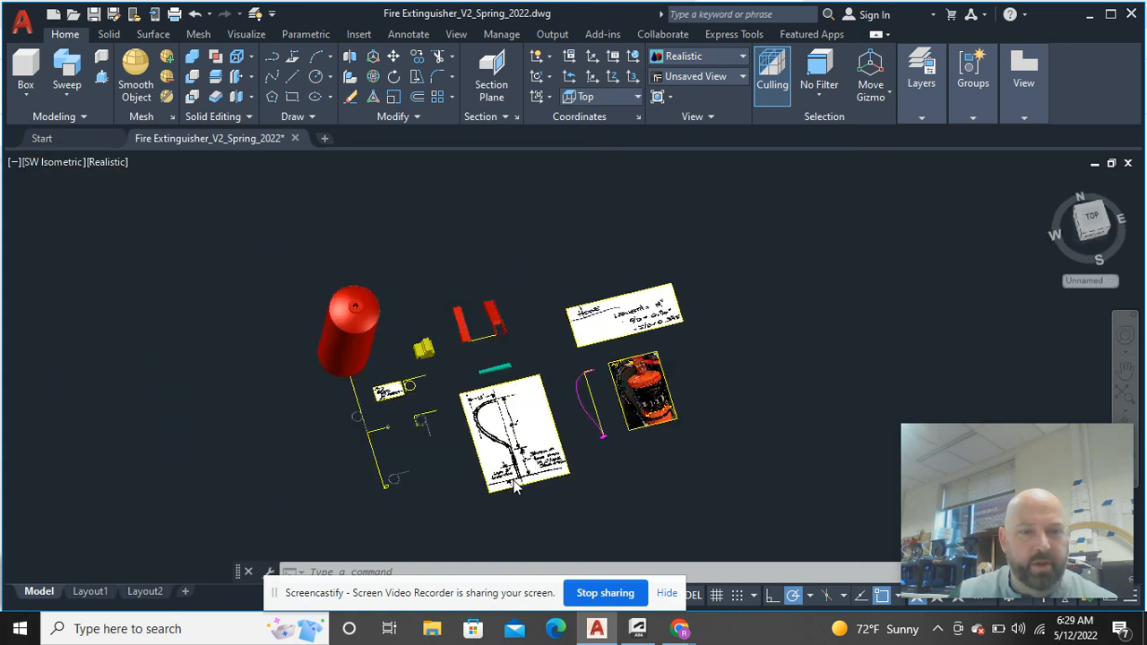
scroll(578, 473, "up", 4)
scroll(579, 473, "up", 3)
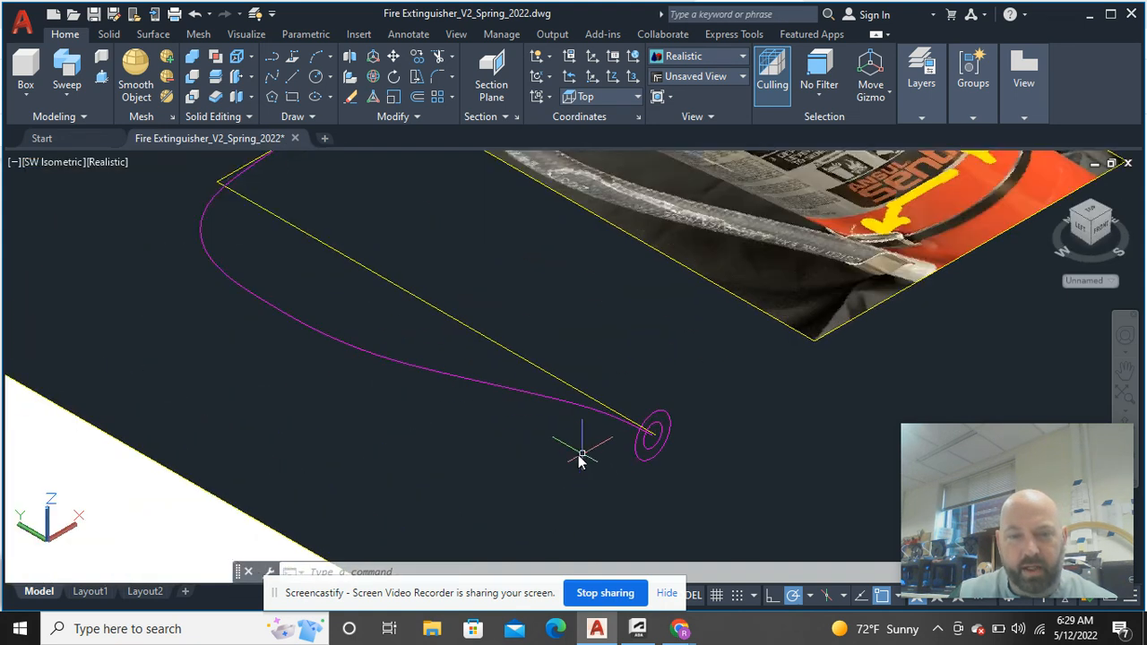
middle_click_drag(584, 456, 456, 469)
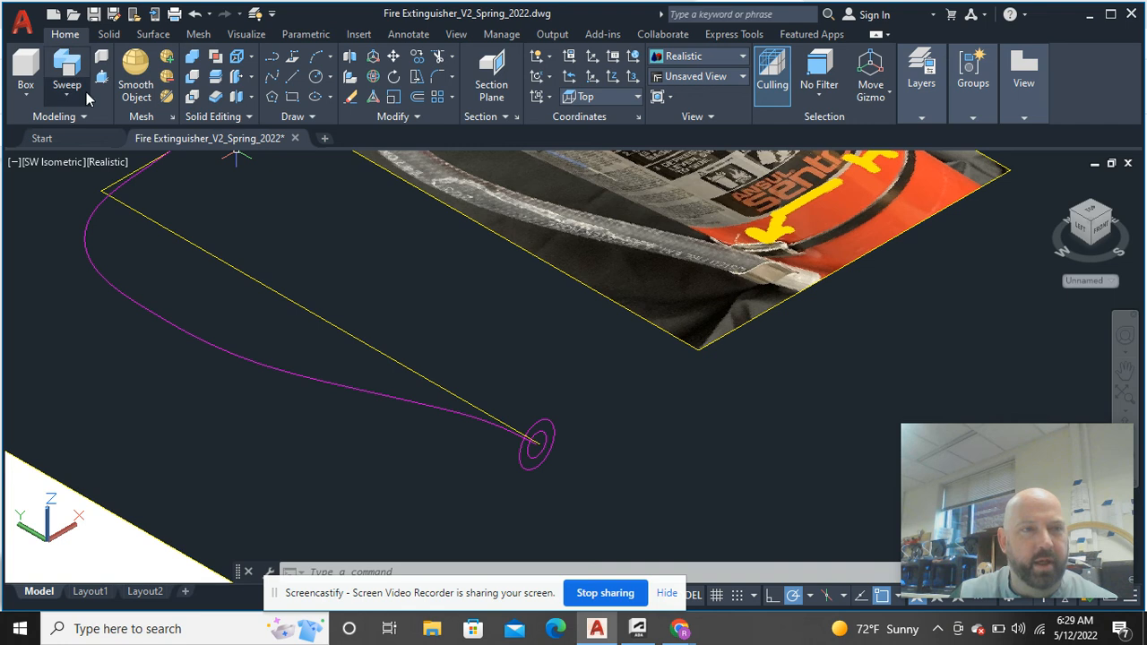
Try to sweep only the inner circle along the hose spline, and undo that sweep.
left_click(66, 72)
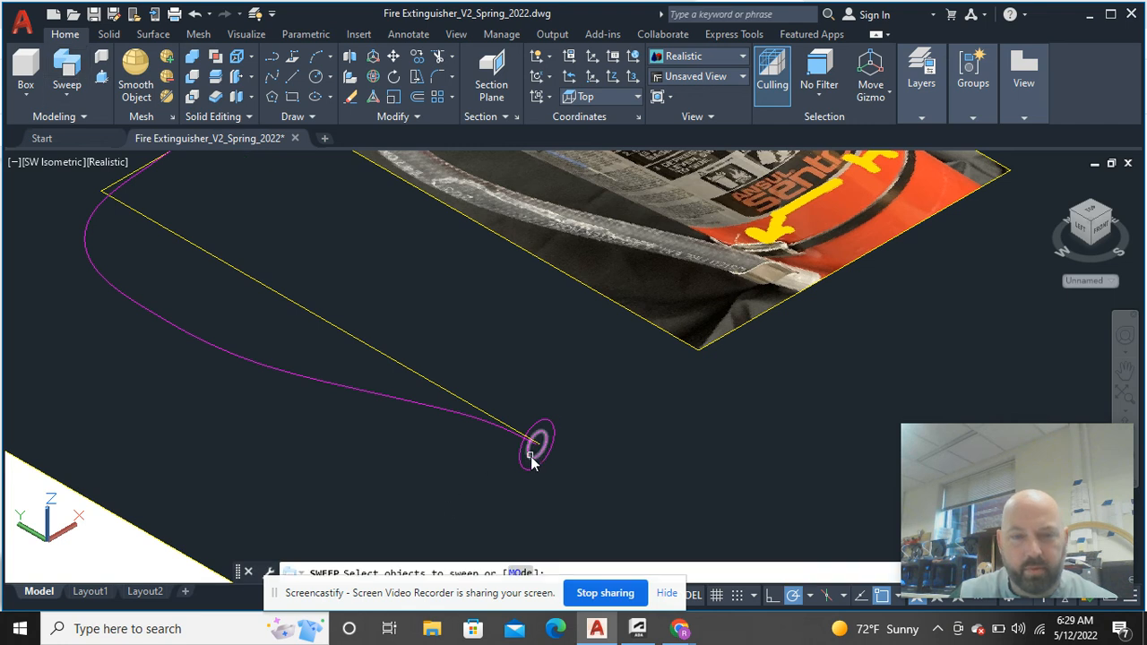
right_click(422, 475)
left_click(436, 322)
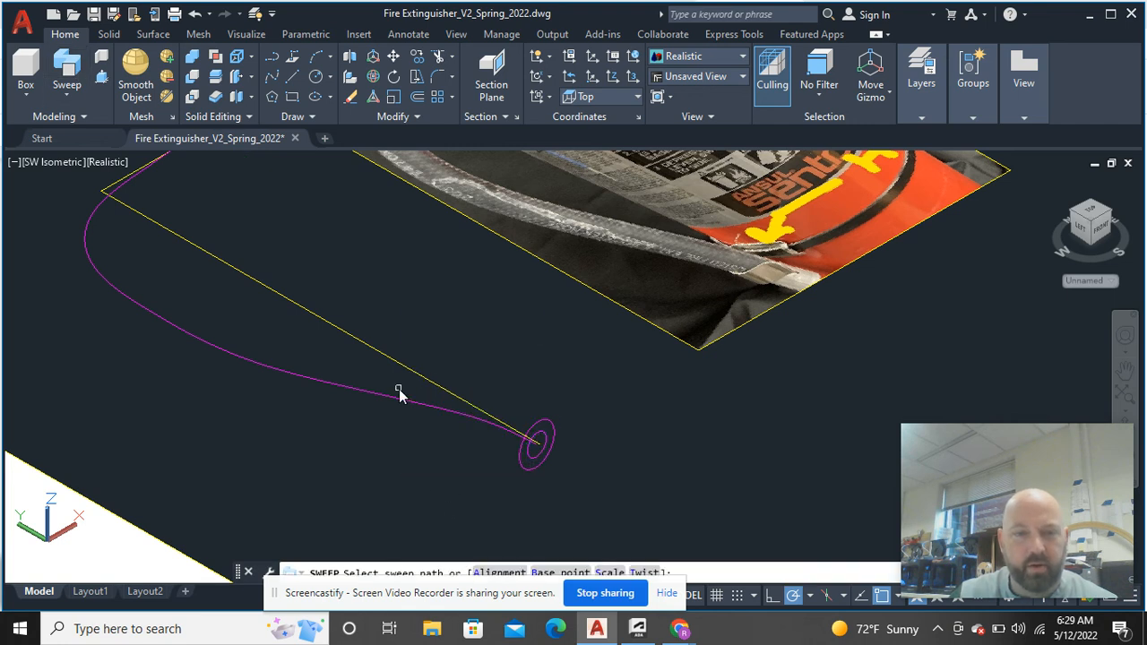
left_click(400, 397)
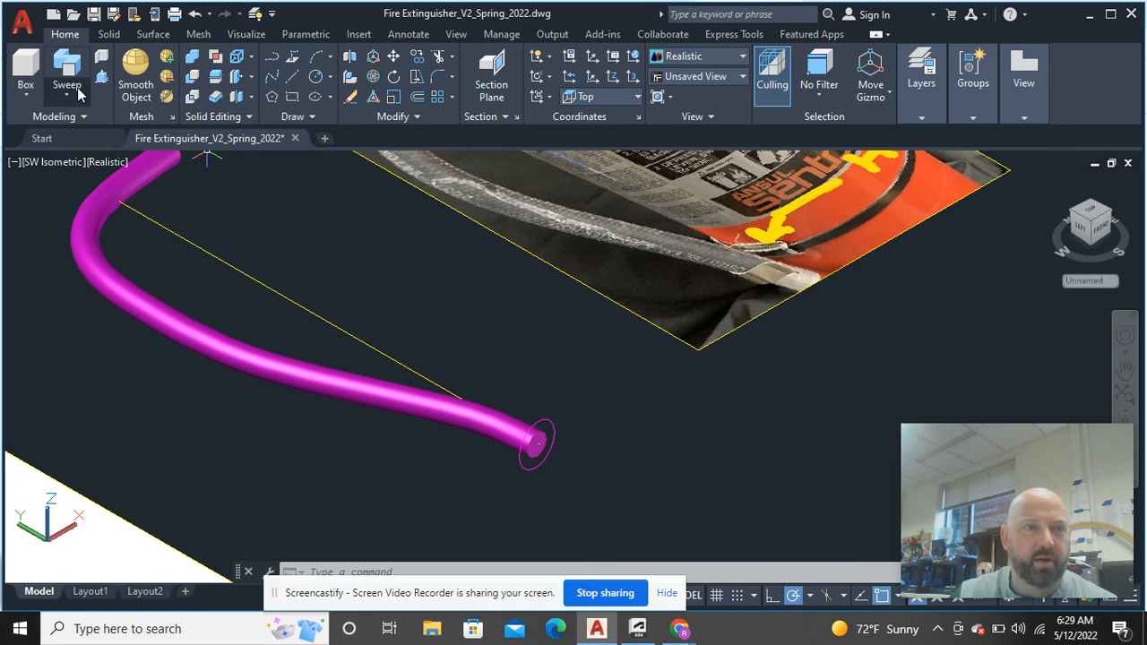
key("Return")
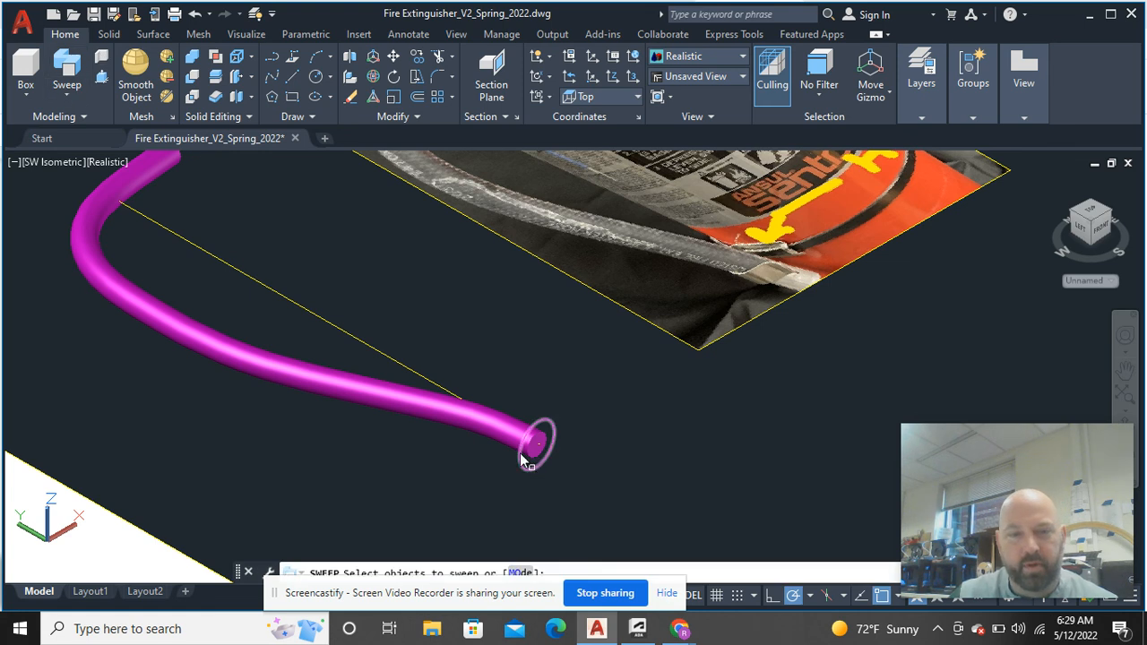
left_click(196, 22)
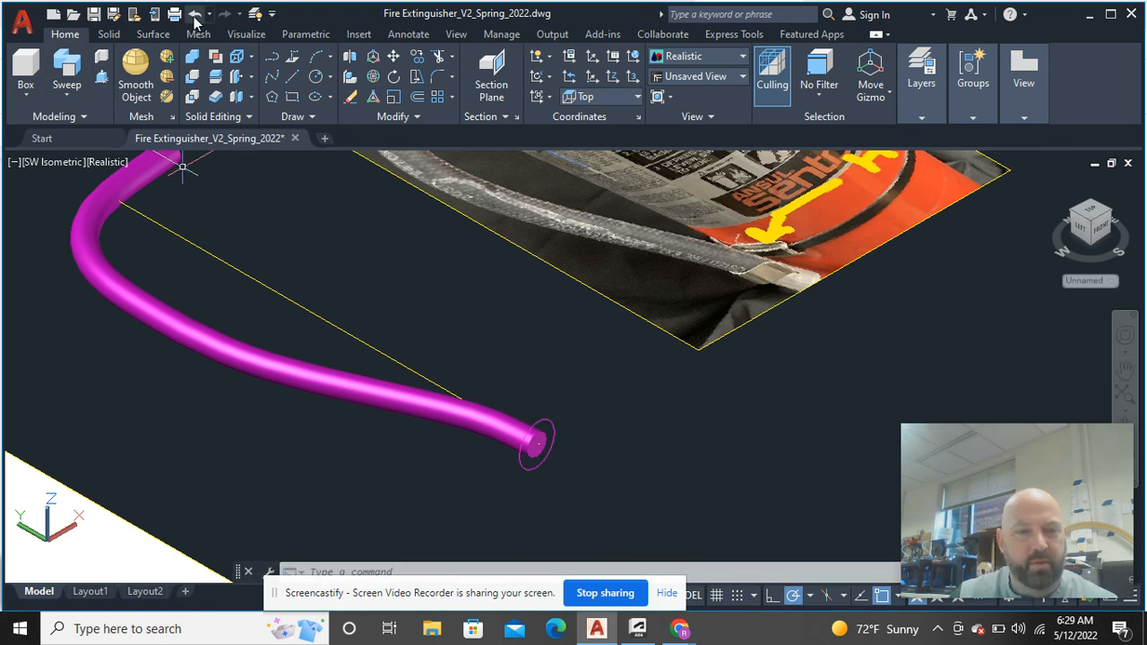
left_click(194, 15)
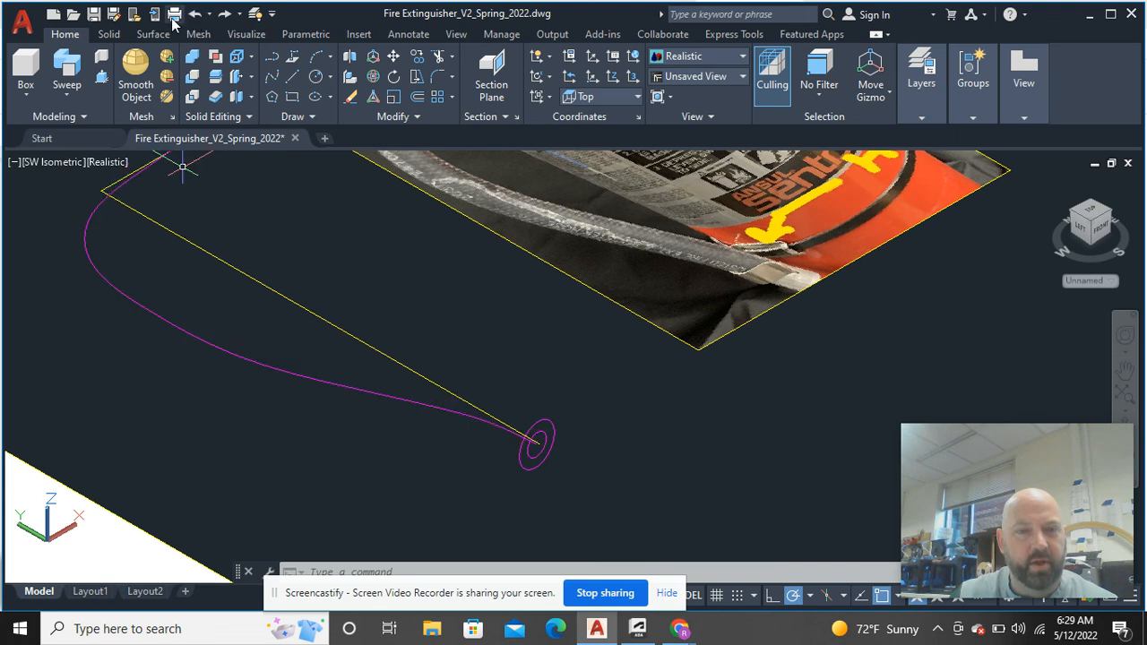
Set the visual style to 2D Wireframe and sweep both concentric circles together along the hose spline.
left_click(99, 164)
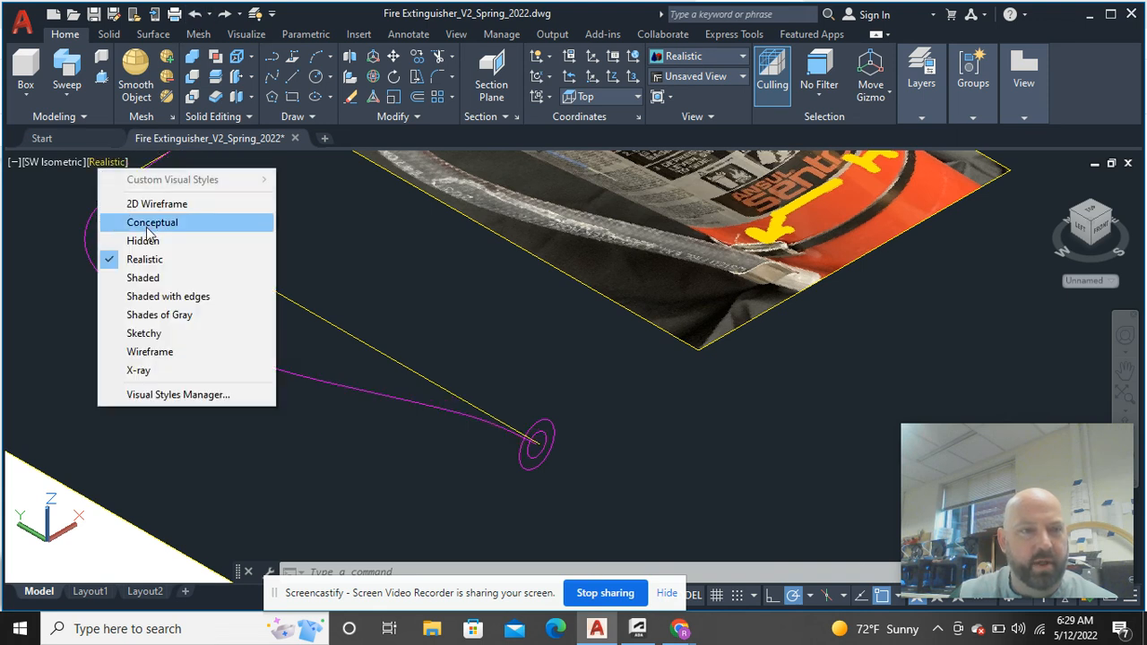
left_click(134, 200)
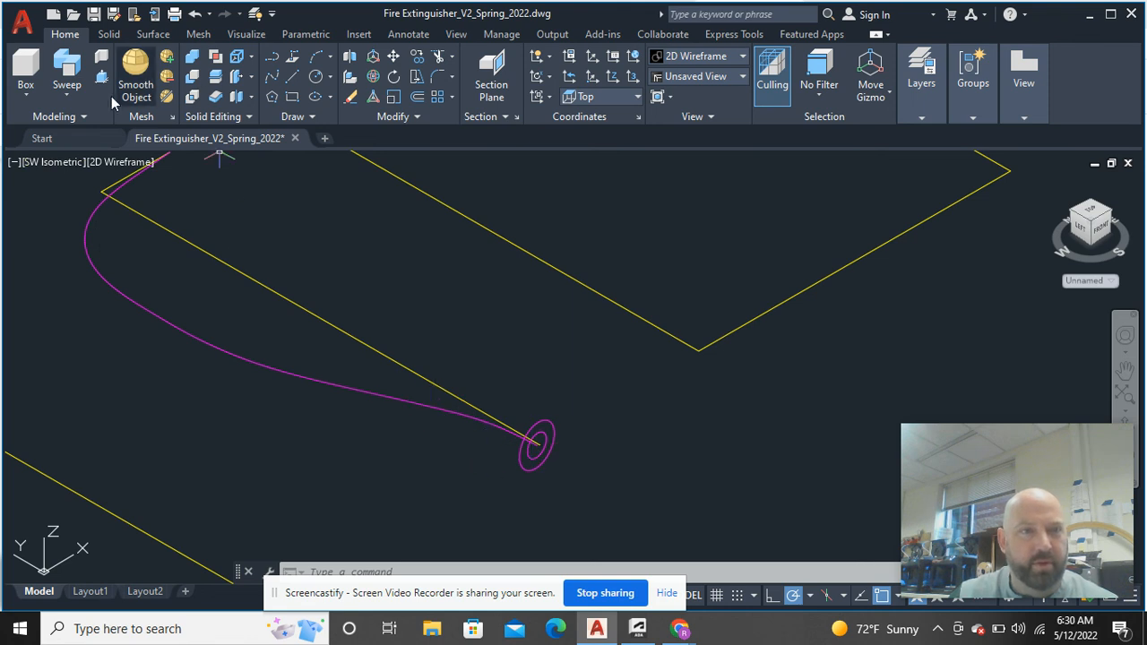
left_click(66, 71)
left_click(550, 478)
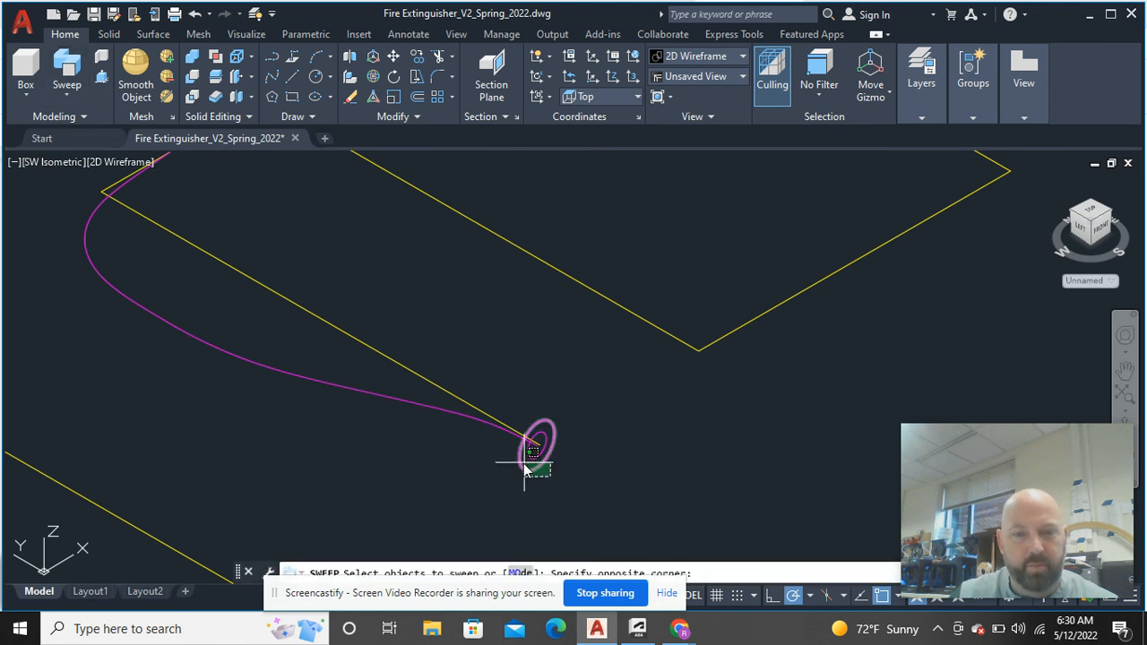
left_click(520, 460)
right_click(390, 440)
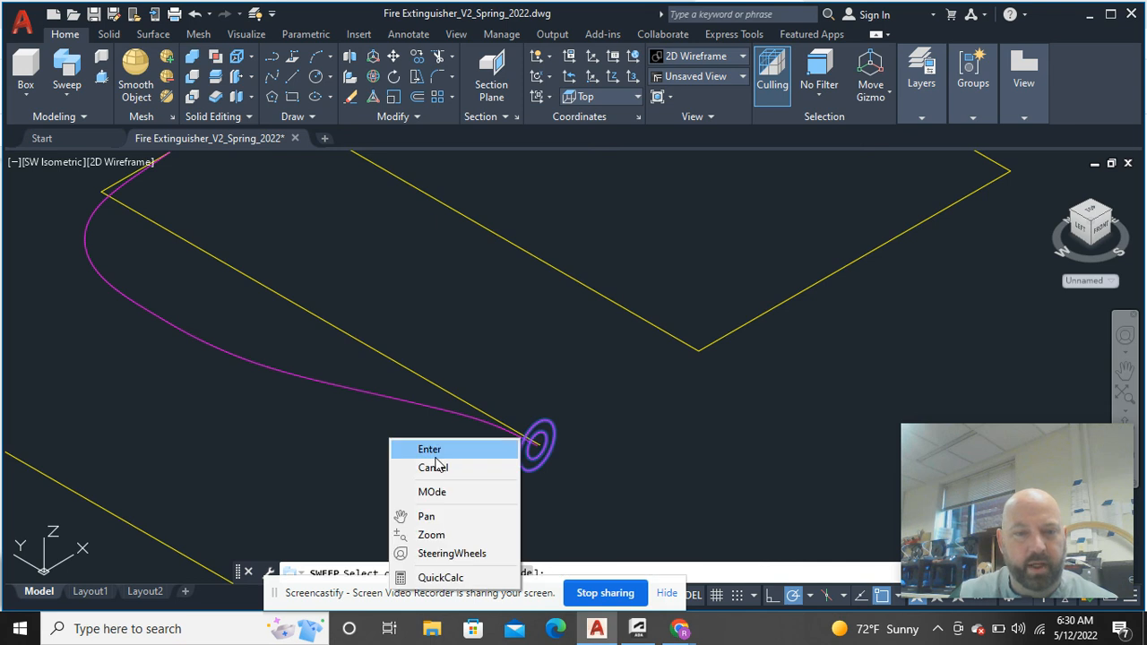
left_click(436, 449)
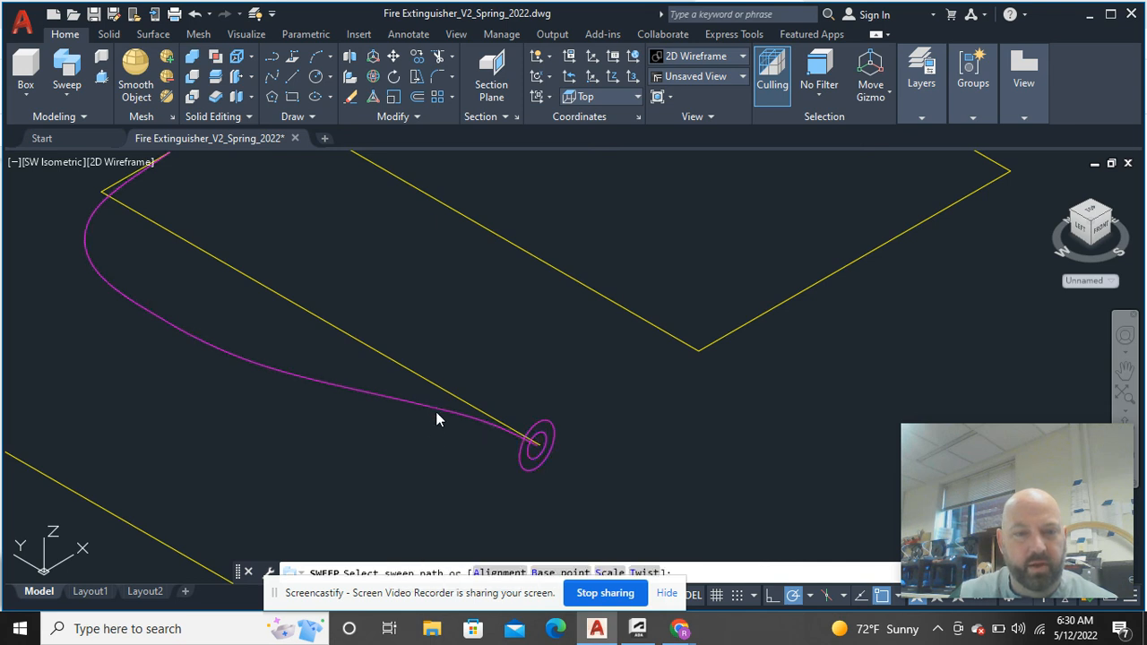
left_click(435, 411)
Subtract the inner swept solid from the outer swept solid to hollow out the hose.
scroll(527, 460, "up", 5)
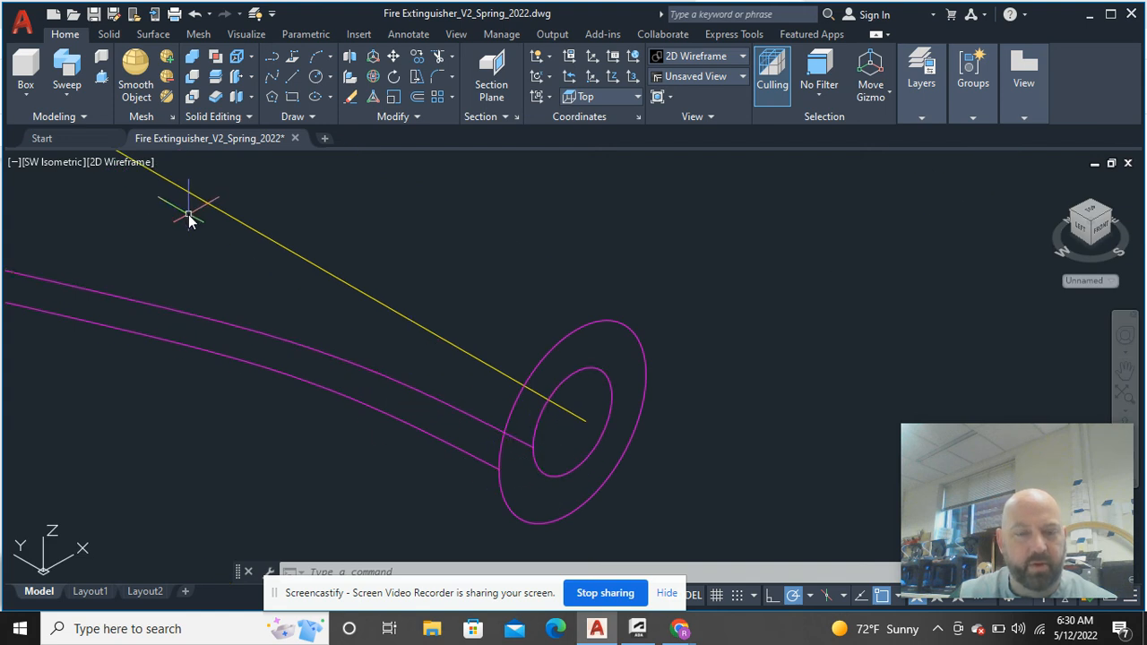
scroll(422, 458, "down", 4)
scroll(415, 458, "up", 4)
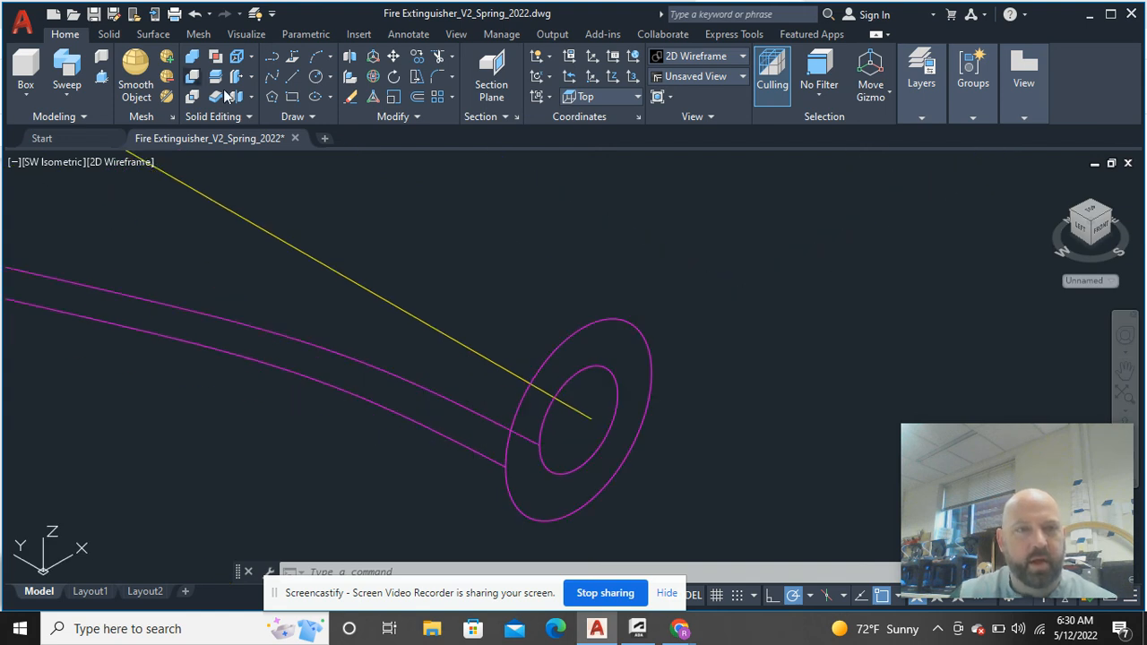
left_click(190, 78)
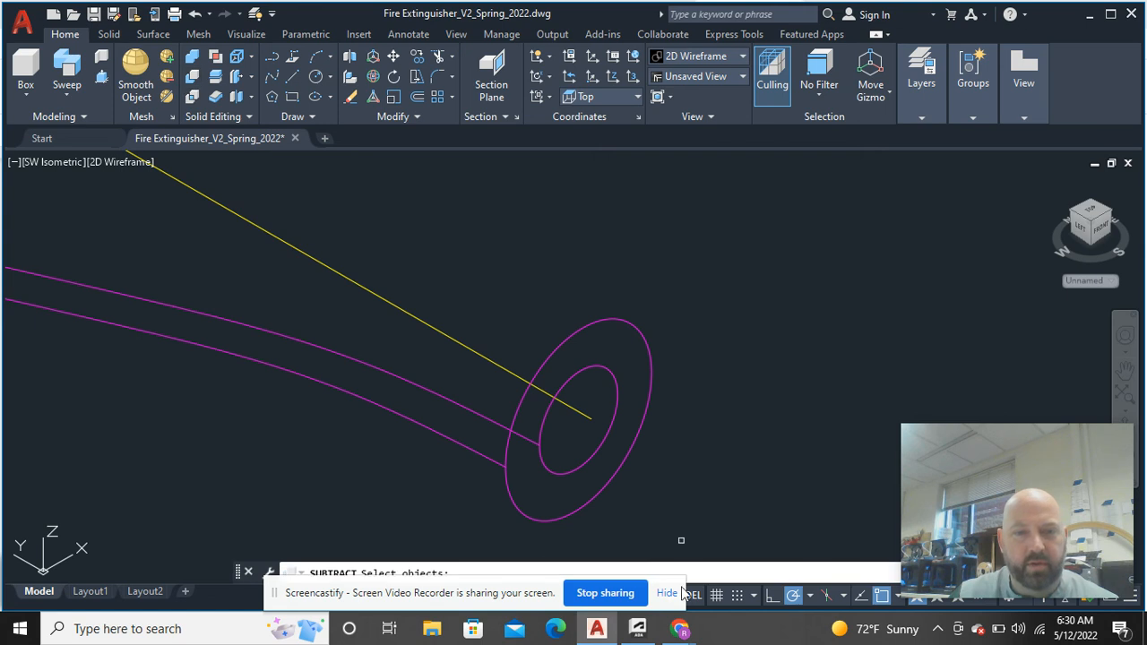
left_click(505, 484)
left_click(575, 472)
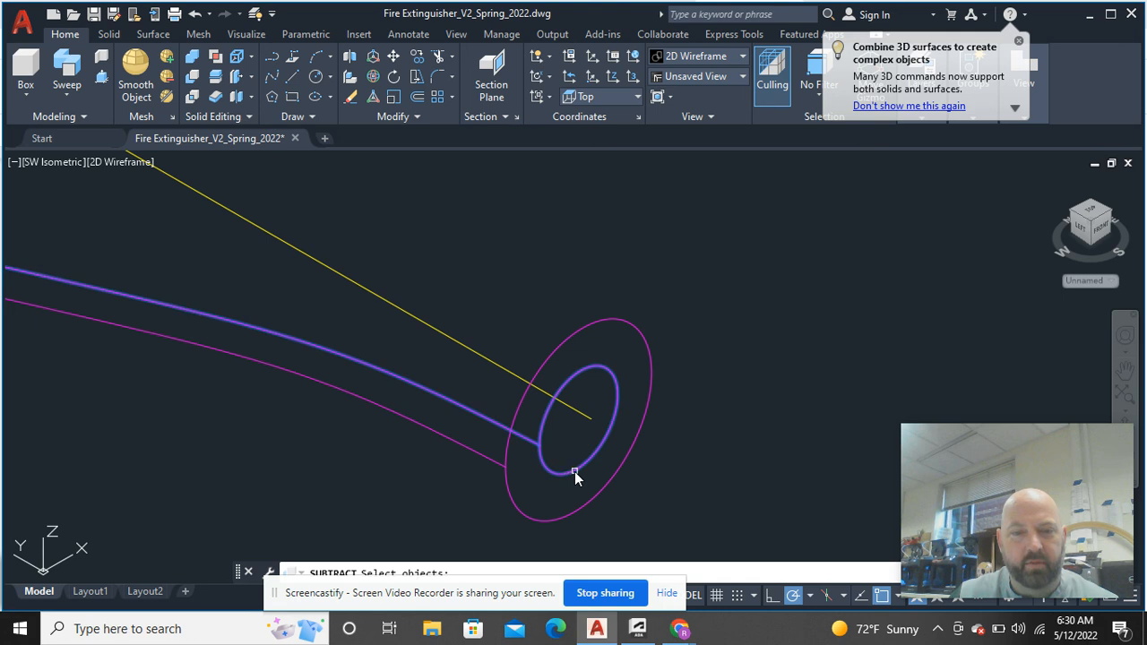
key("Return")
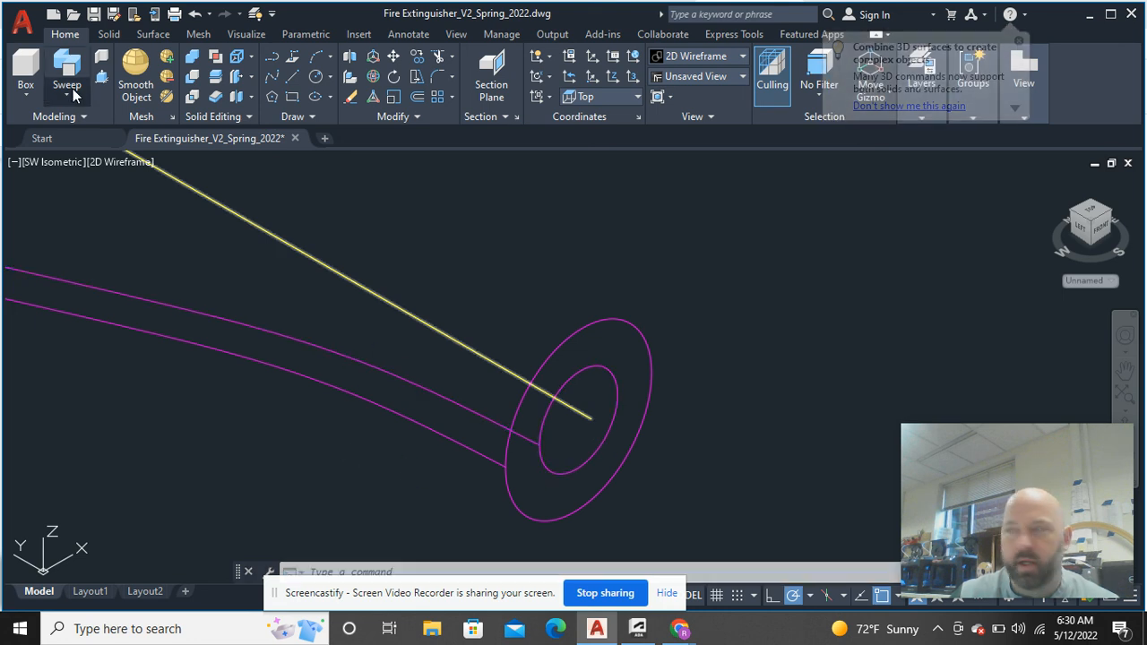
Set the visual style to Realistic to show the whole hollow hose shaded.
left_click(136, 163)
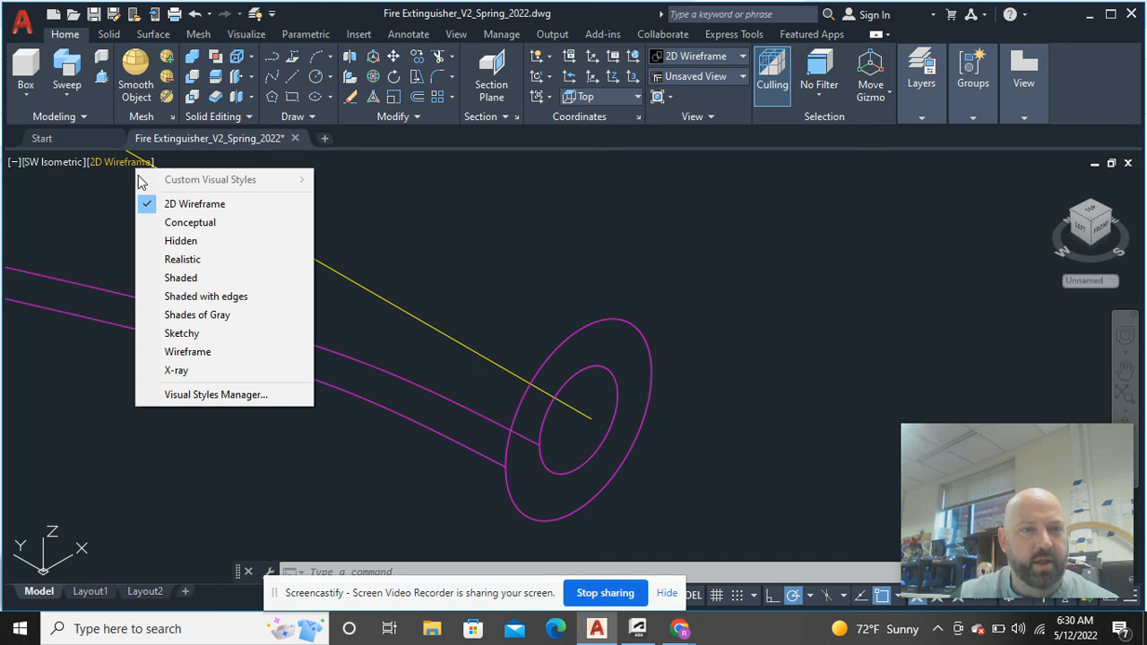
left_click(182, 259)
scroll(266, 444, "down", 6)
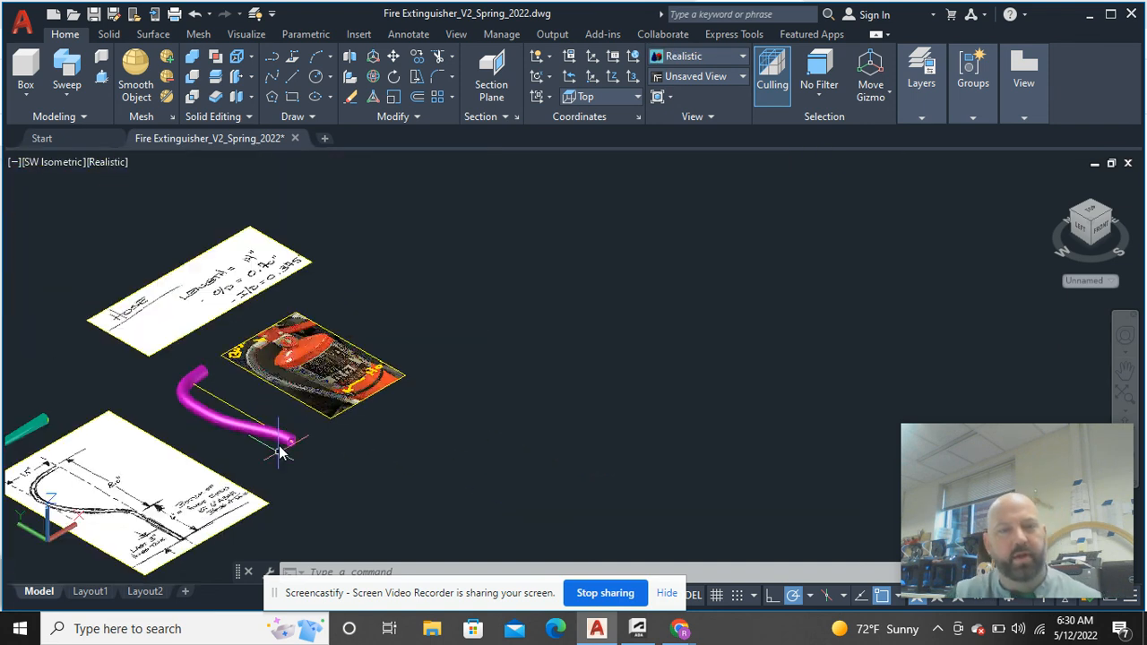
Delete the hose notes image, the fire extinguisher reference photo and the dimensioned hose sketch.
middle_click_drag(329, 443, 407, 445)
left_click(495, 434)
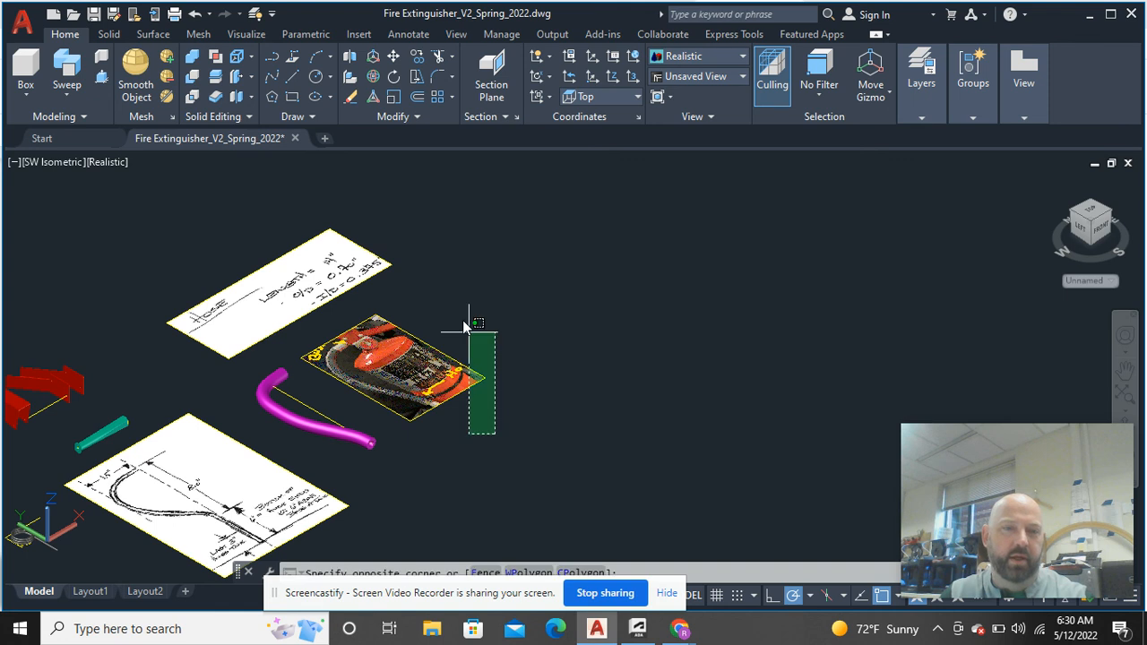
left_click(390, 243)
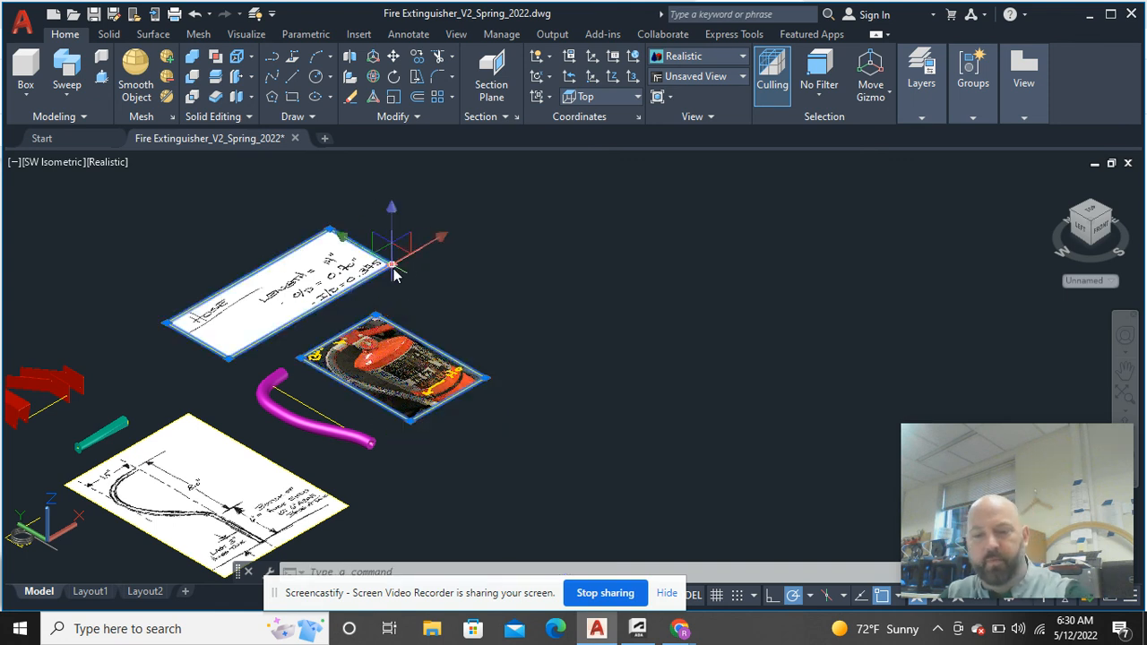
key("Delete")
left_click(320, 523)
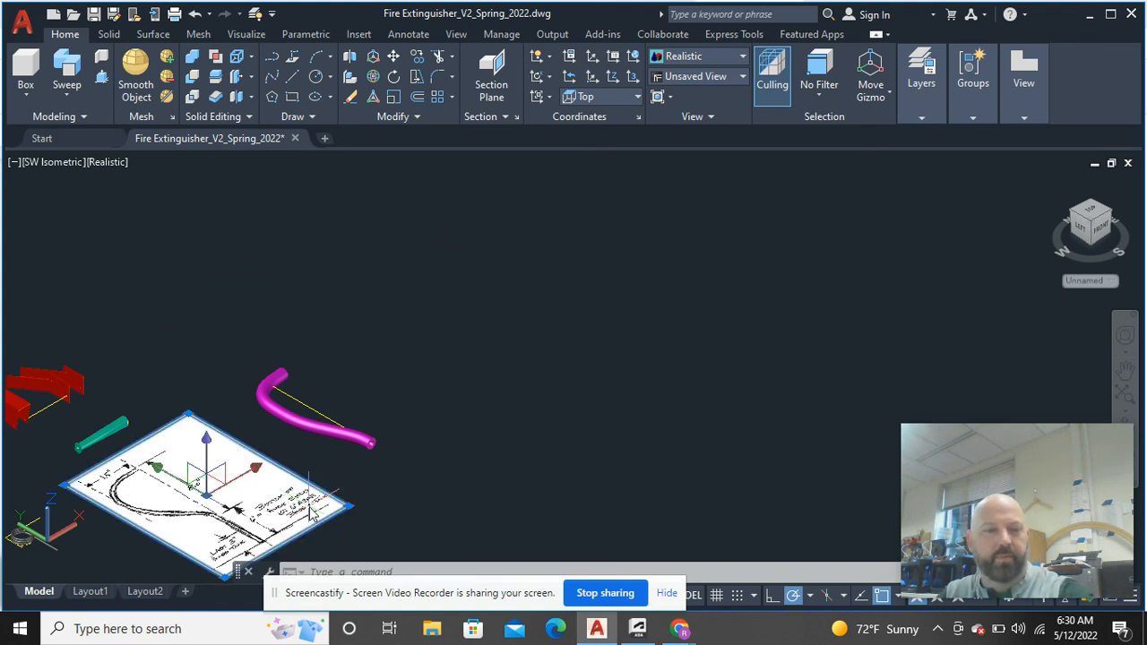
key("Delete")
scroll(313, 498, "down", 2)
middle_click_drag(327, 459, 468, 393)
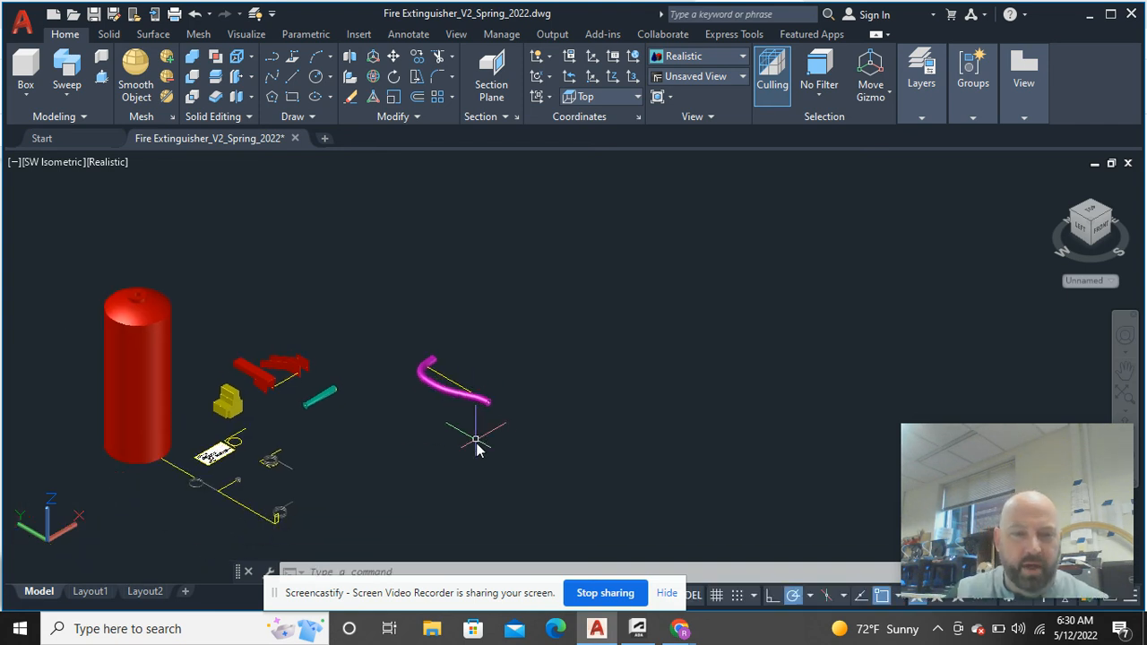
left_click(513, 446)
left_click(380, 282)
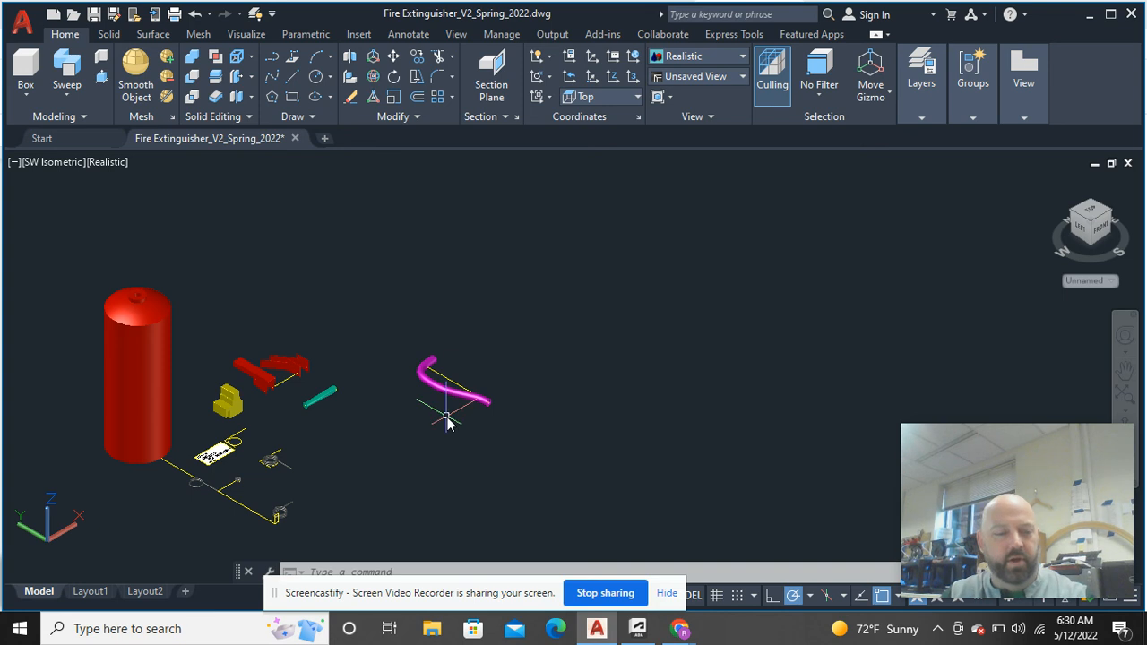
mouse_move(447, 423)
middle_mouse_down("shift")
mouse_move(430, 320)
mouse_move(404, 442)
mouse_move(386, 399)
mouse_move(431, 431)
middle_mouse_up("shift")
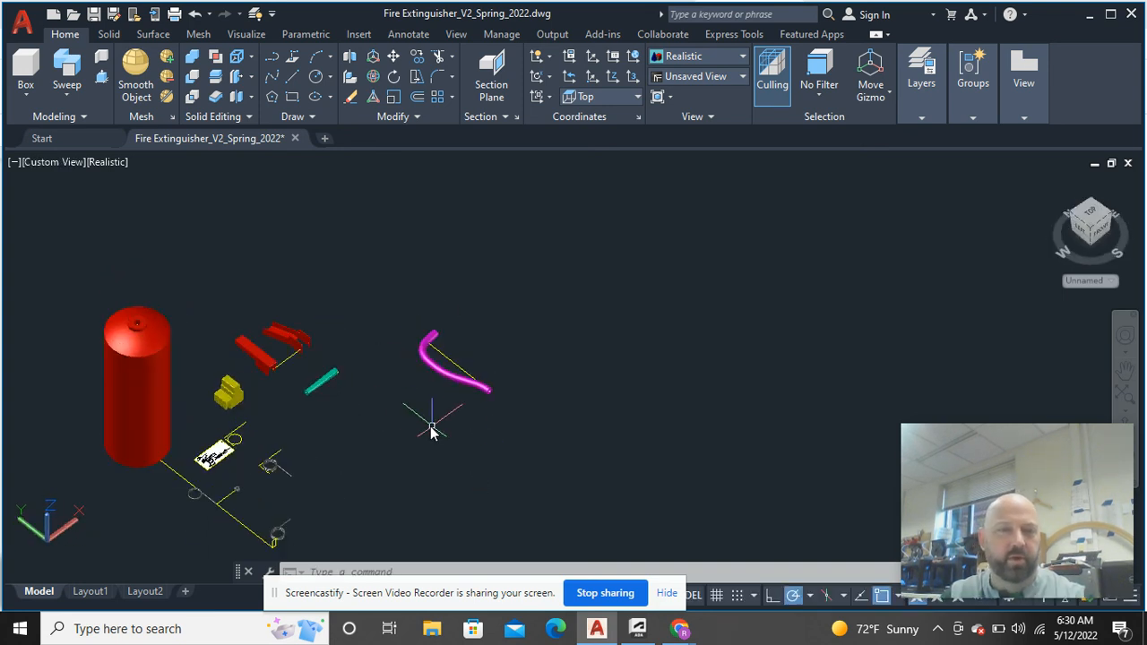
scroll(413, 422, "up", 4)
middle_click_drag(576, 383, 707, 423)
left_click(856, 397)
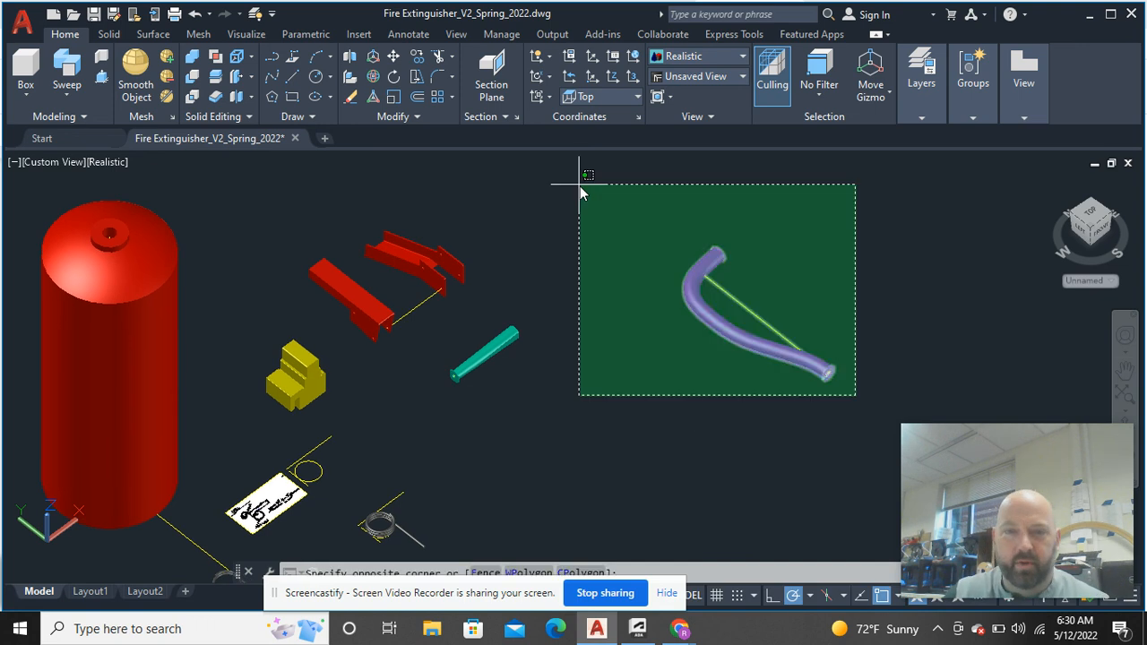
left_click(583, 191)
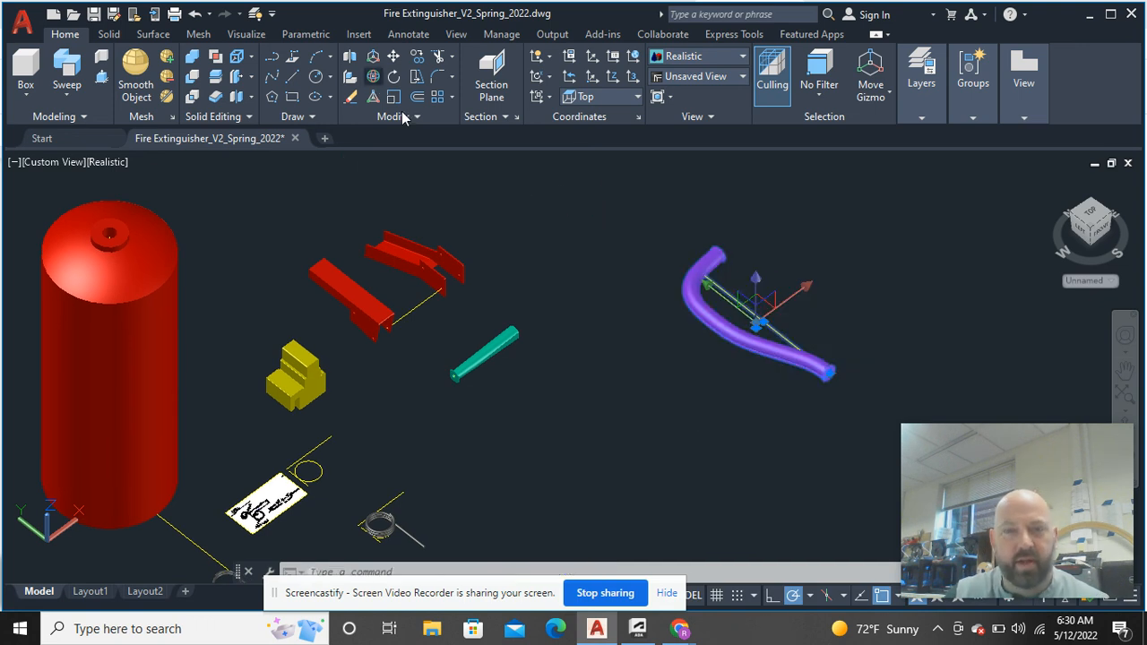
left_click(373, 77)
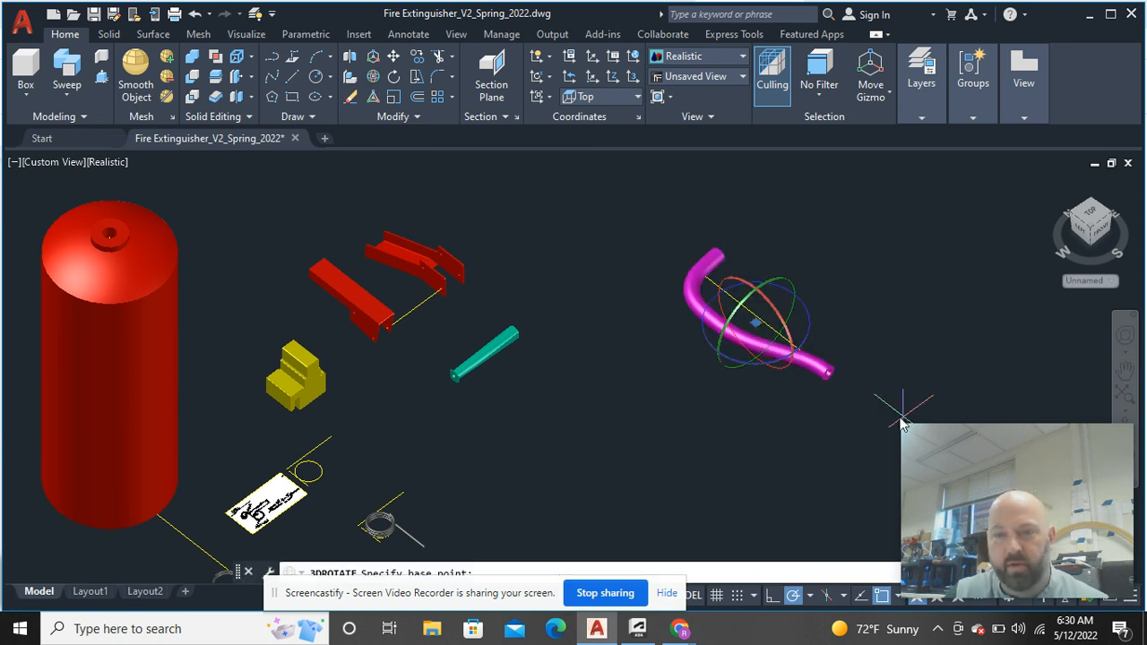
left_click(829, 375)
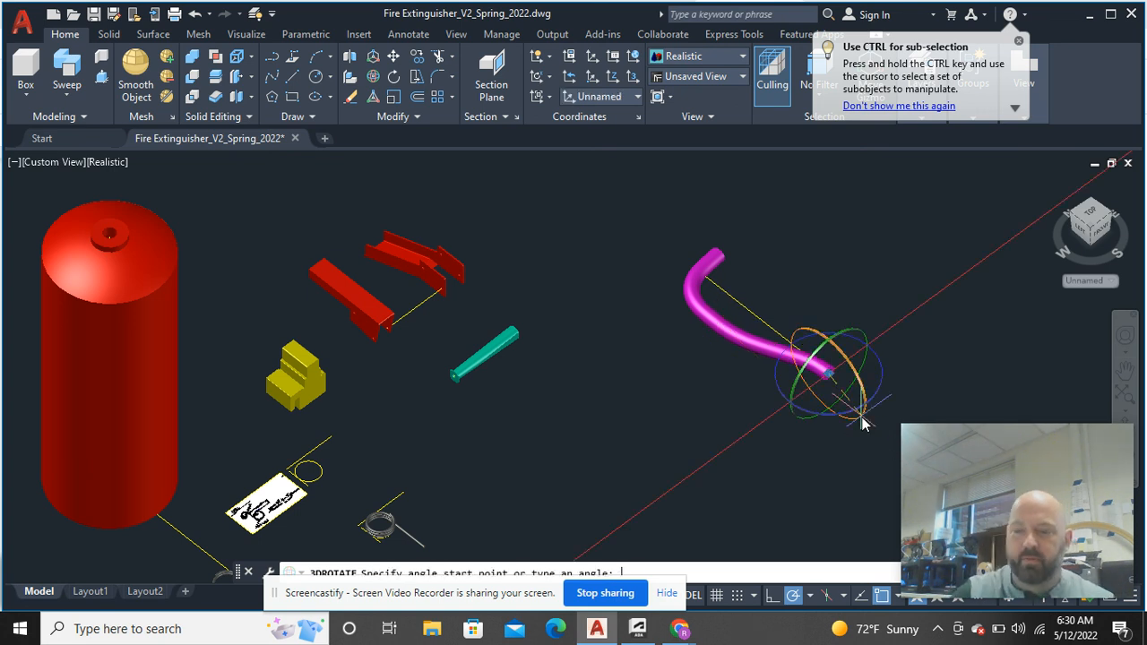
key("Escape")
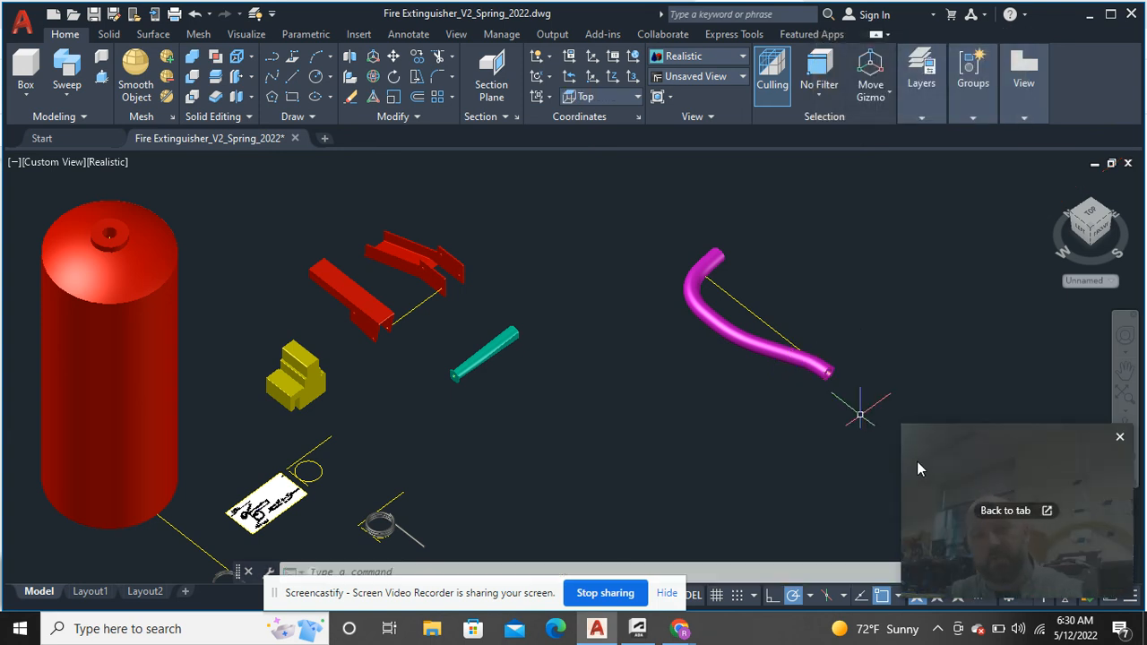
left_click_drag(866, 439, 849, 434)
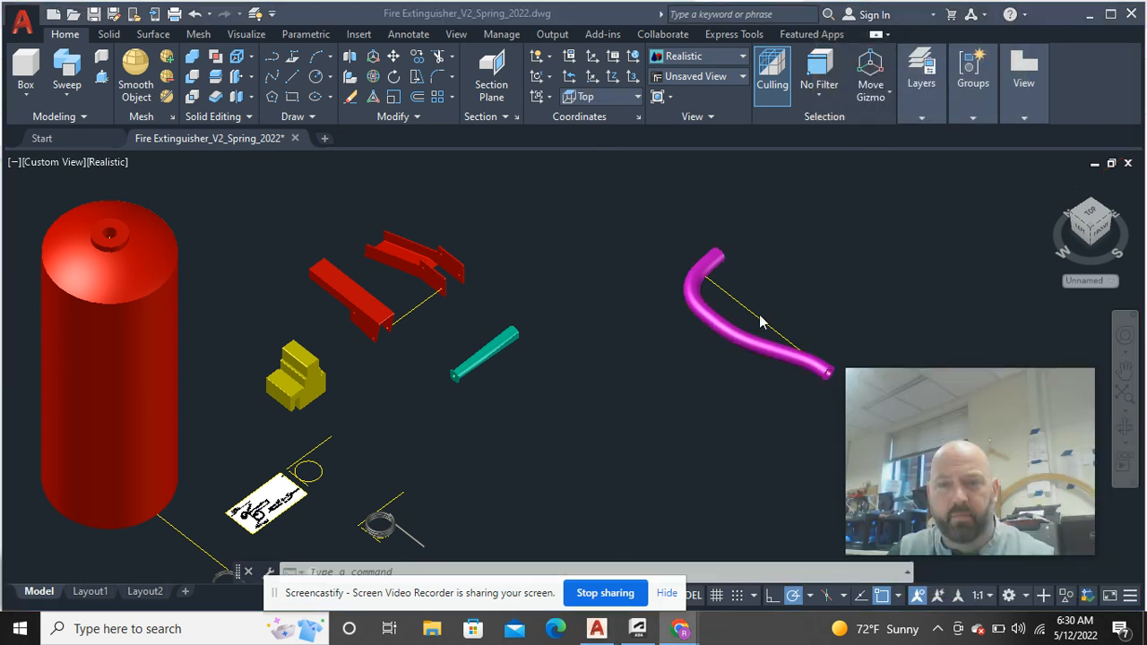
3D-rotate the hose and its construction line 90 degrees about the X axis through the center of the hose's lower end.
left_click(827, 394)
left_click(750, 289)
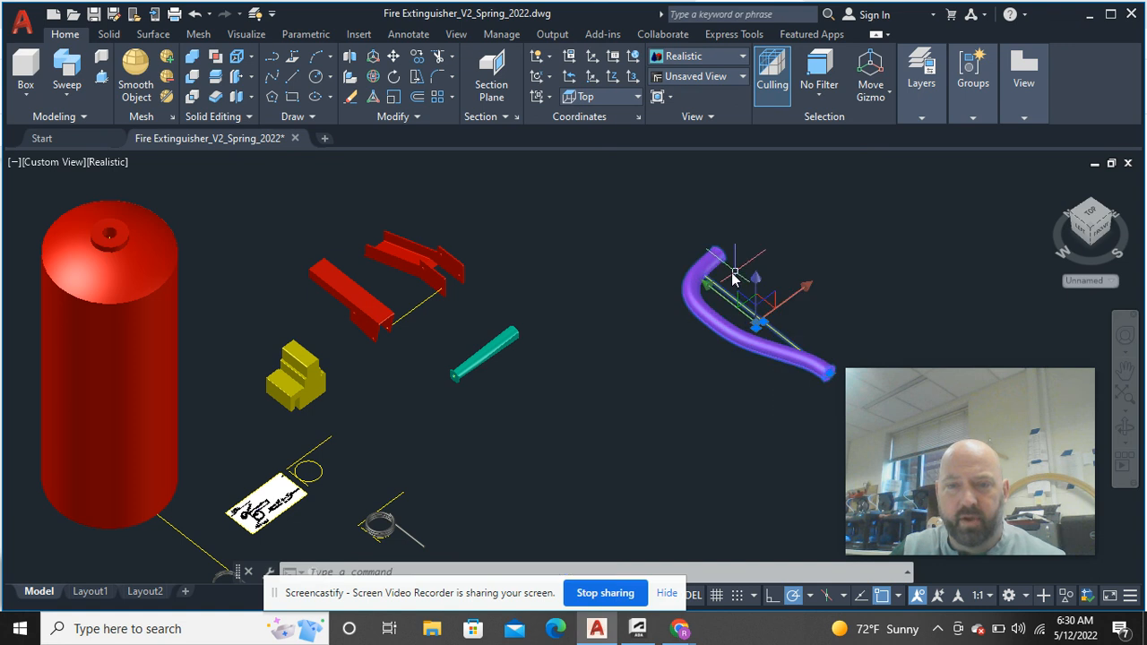
left_click(373, 77)
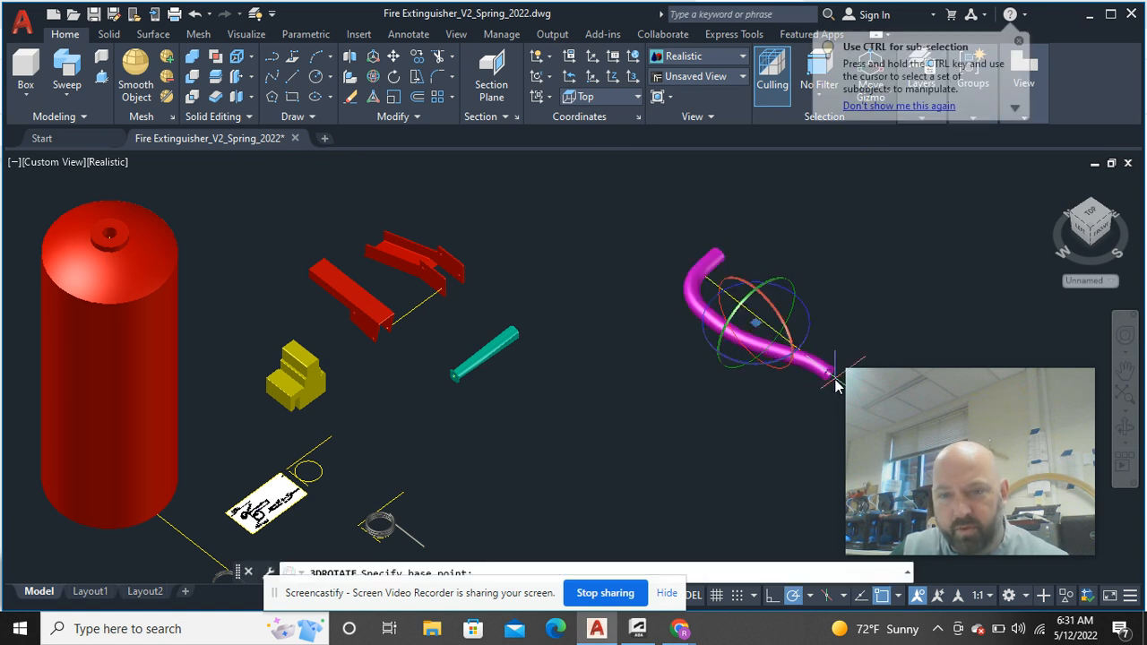
left_click(826, 374)
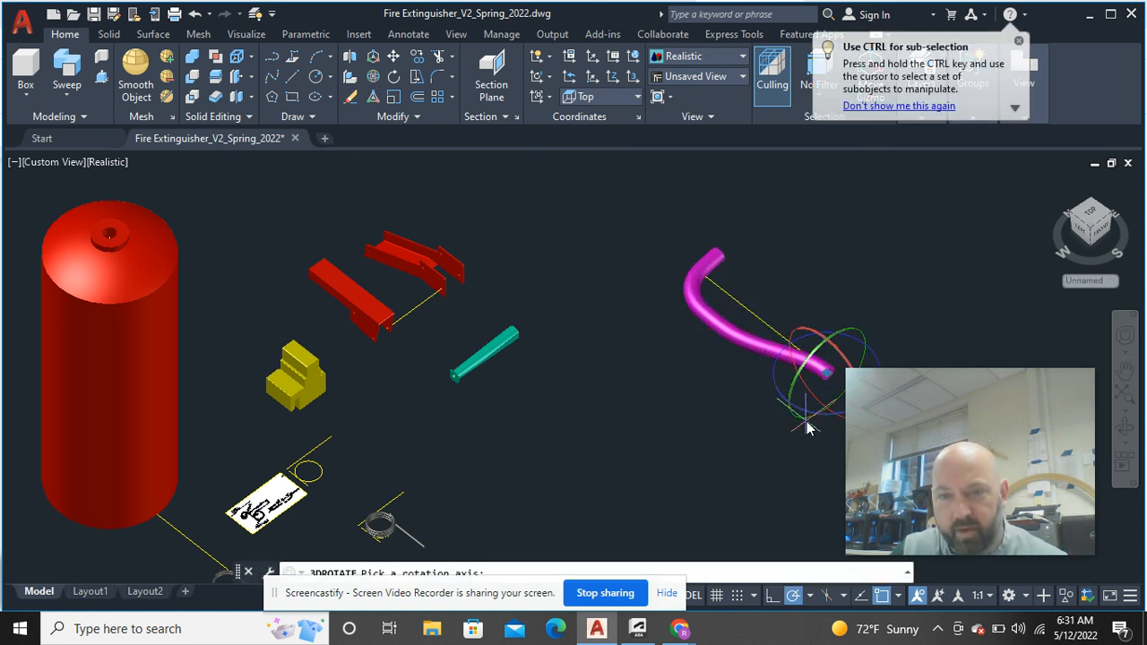
left_click(812, 326)
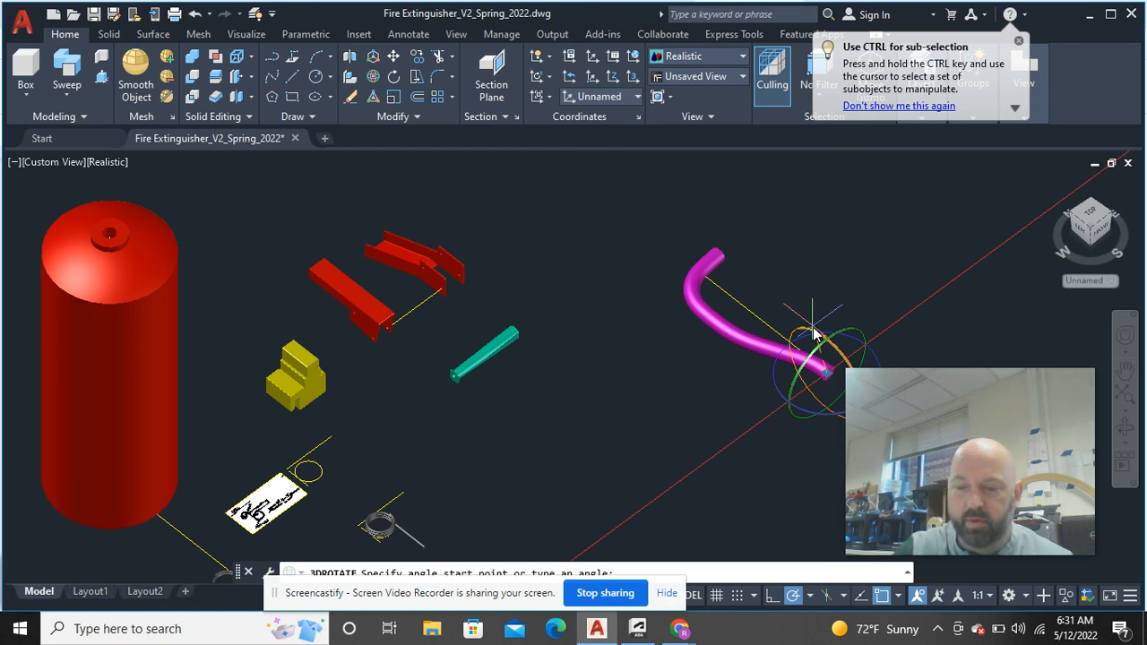
type("90")
key("Return")
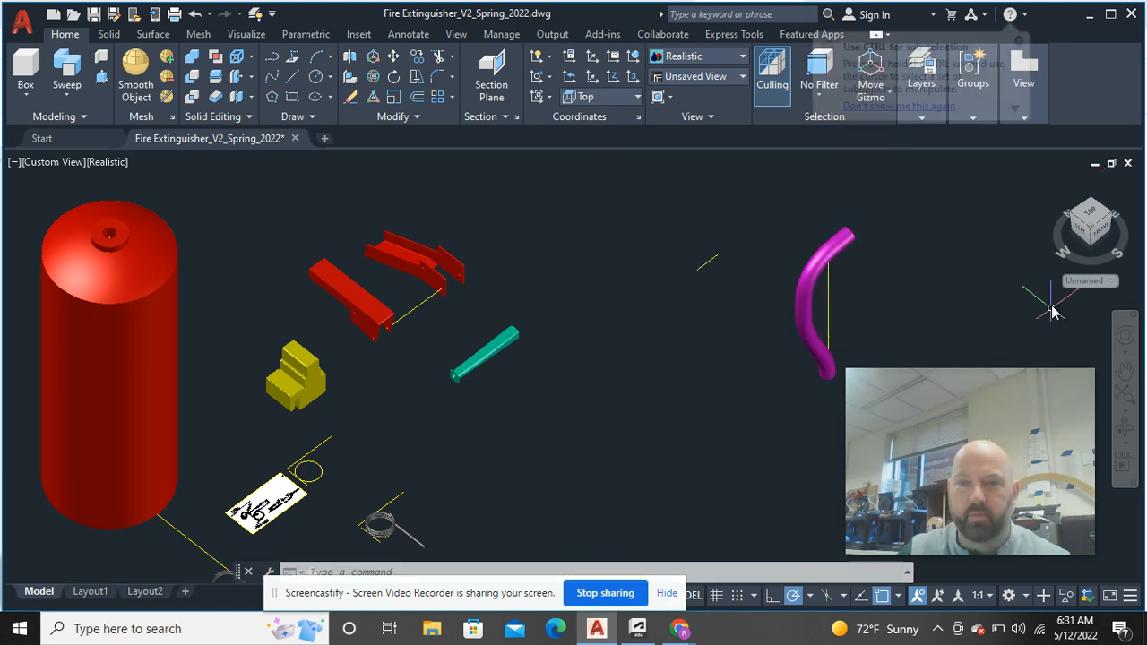
Move the rotated hose and its construction line from the hose's upper end to the center of the tank's neck.
left_click(885, 324)
left_click(771, 285)
right_click(800, 227)
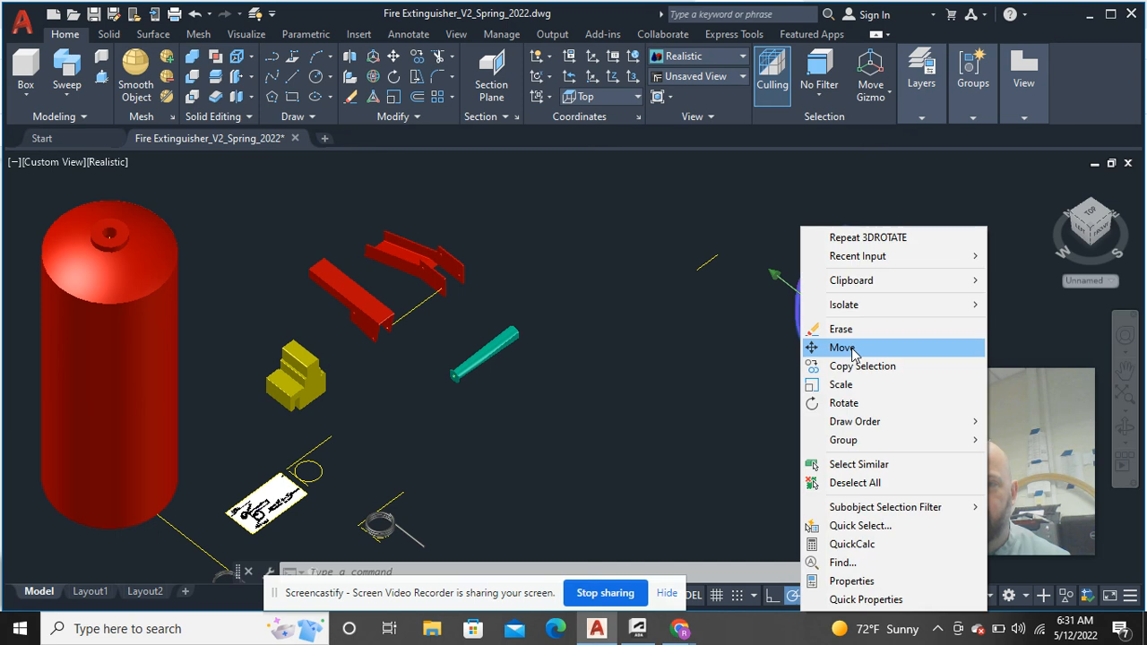
left_click(814, 343)
mouse_move(876, 298)
middle_mouse_down("shift")
mouse_move(799, 326)
mouse_move(763, 323)
mouse_move(758, 351)
middle_mouse_up("shift")
scroll(751, 384, "down", 6)
scroll(739, 464, "up", 6)
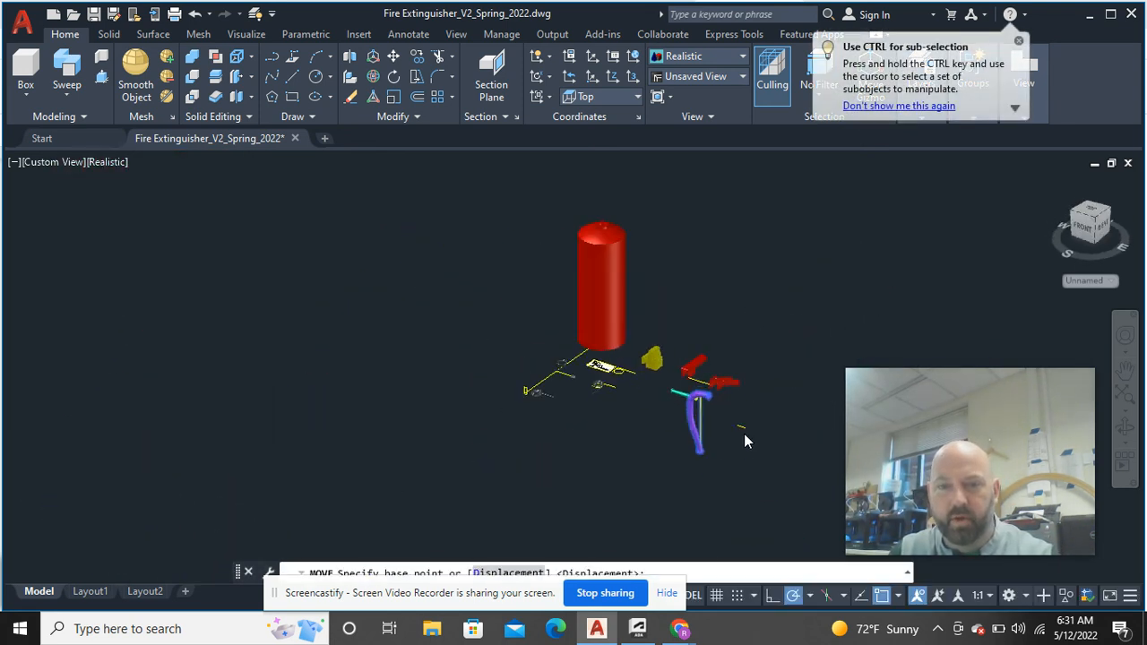
left_click(649, 326)
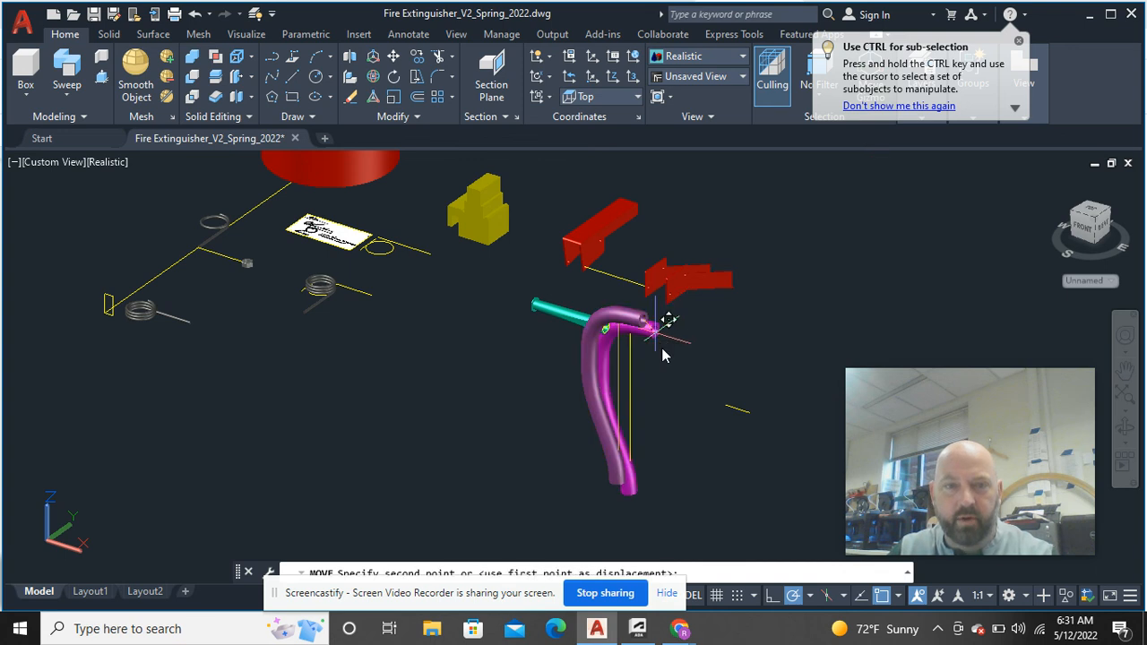
scroll(649, 326, "down", 5)
middle_click_drag(441, 174, 719, 325)
scroll(699, 289, "up", 4)
scroll(683, 296, "up", 3)
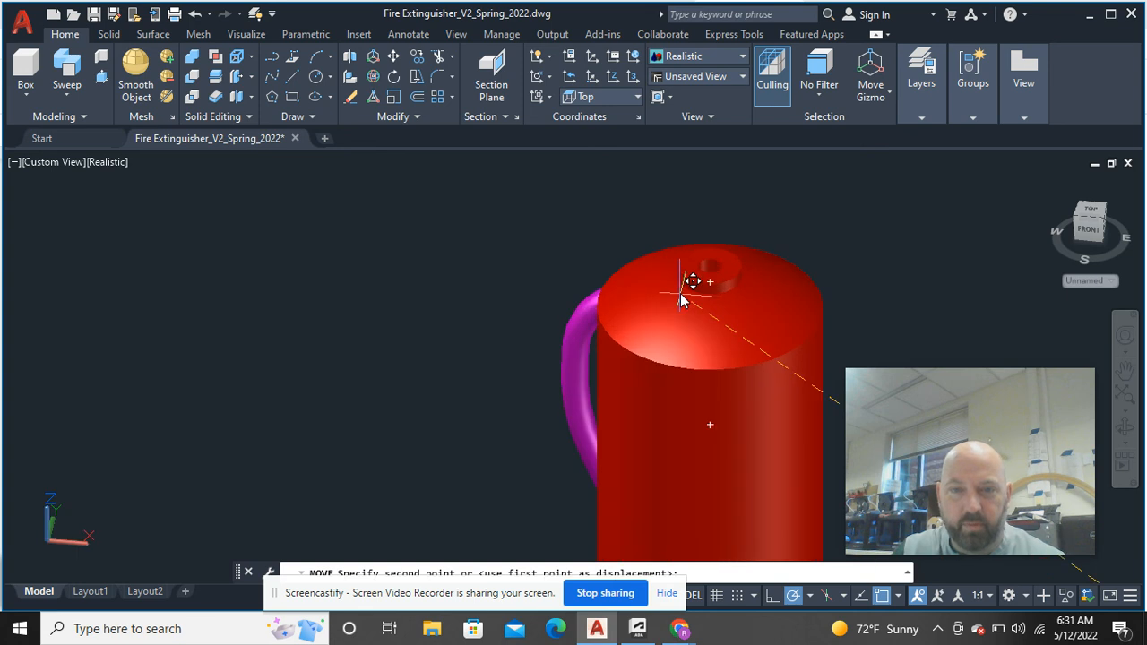
left_click(710, 285)
Orbit to a lower front view of the tank and set the visual style to 2D Wireframe.
middle_click_drag(712, 282, 746, 256, "shift")
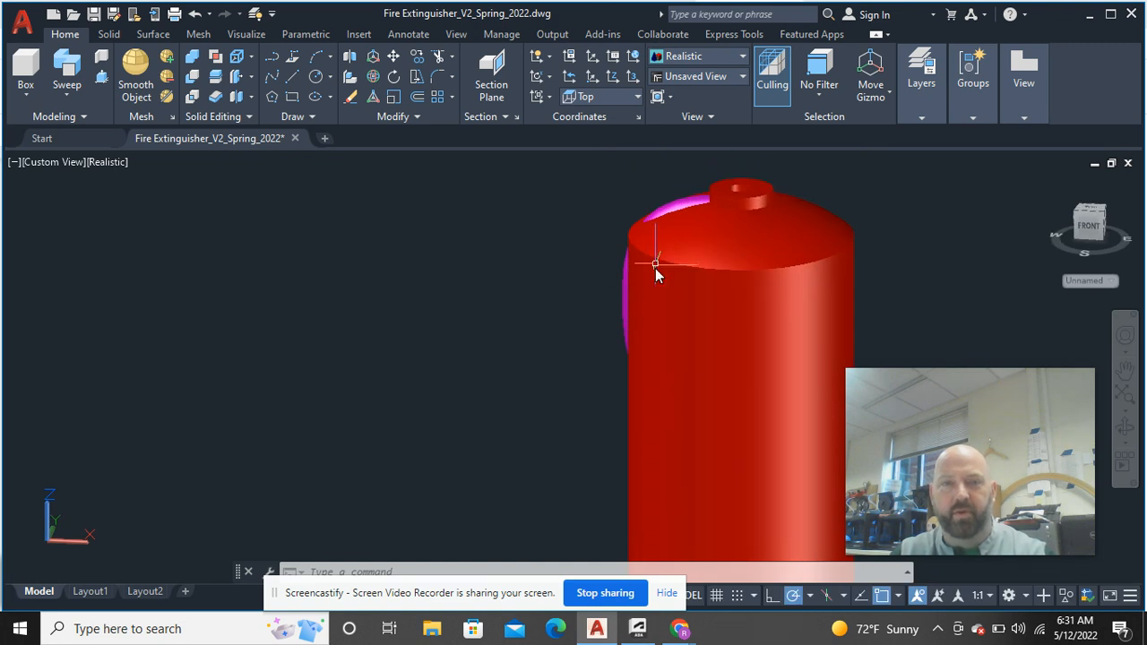
left_click(94, 166)
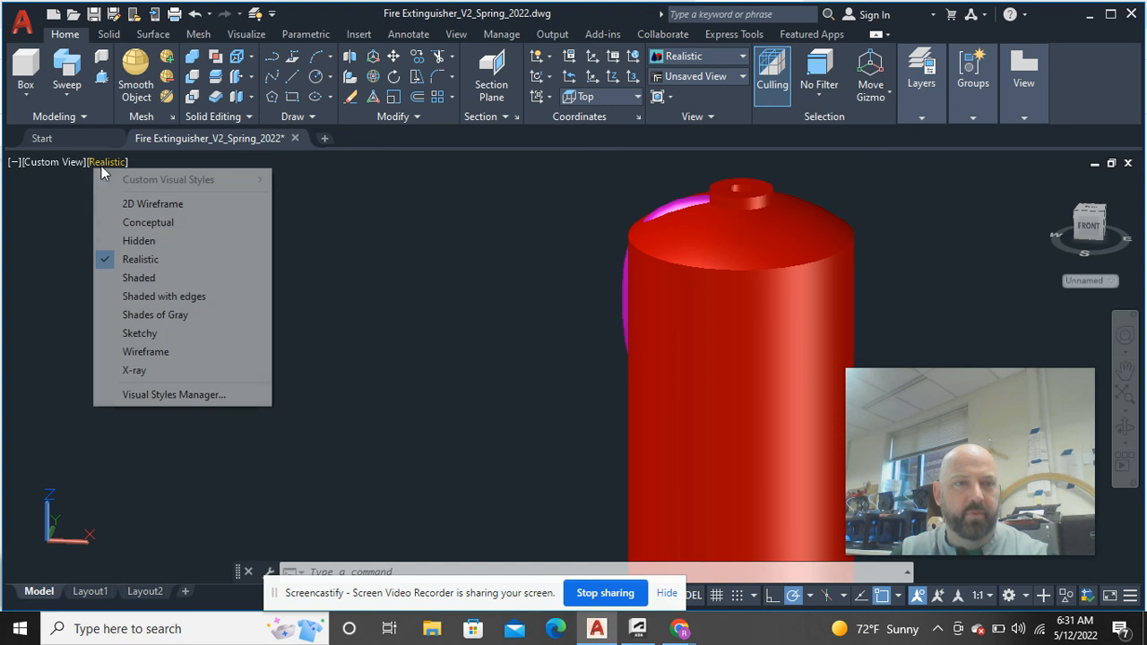
left_click(112, 203)
middle_click_drag(651, 398, 639, 411)
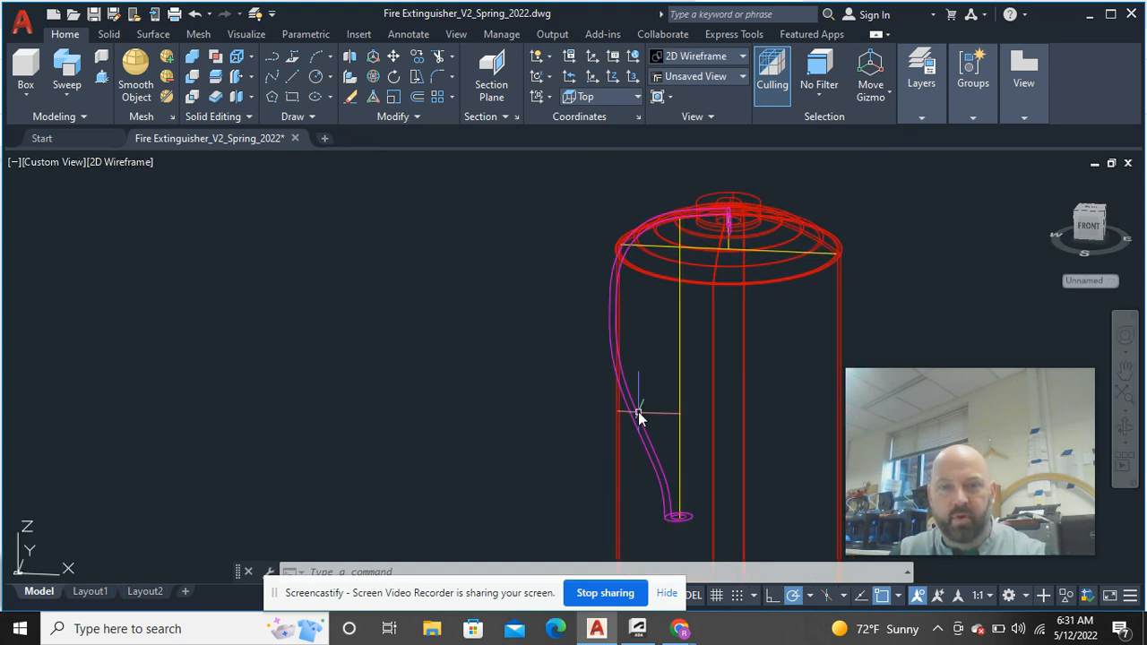
Copy the hose slightly upward from its upper end to a snap point at the top of the tank's neck.
left_click(635, 406)
right_click(579, 212)
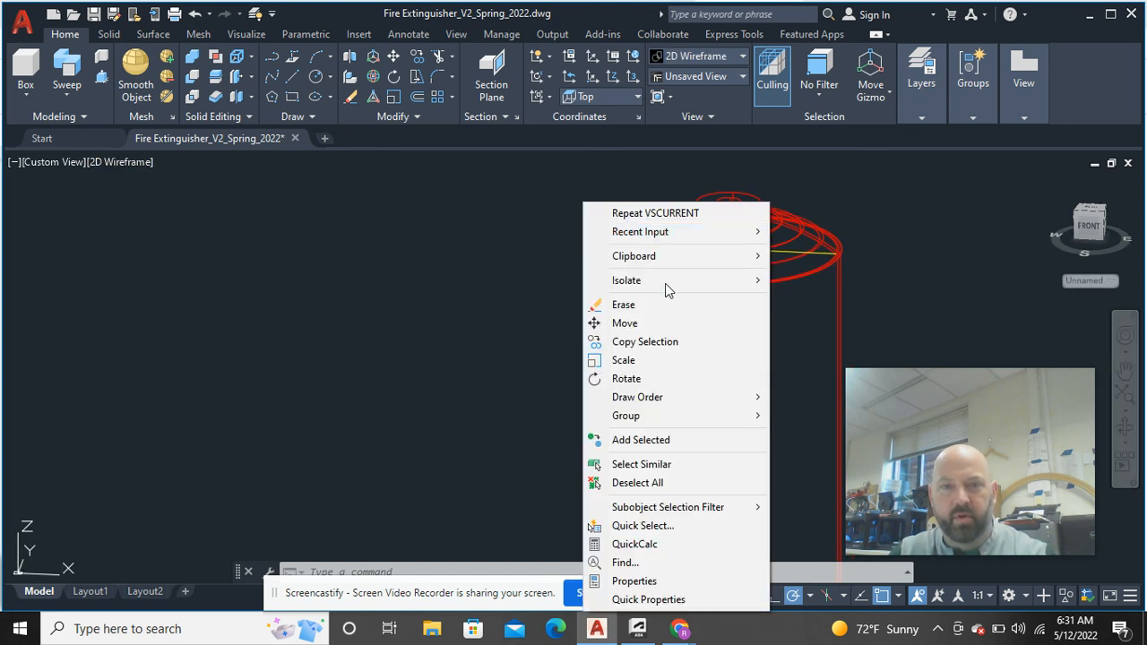
left_click(664, 341)
scroll(704, 208, "up", 5)
middle_click_drag(704, 207, 735, 356)
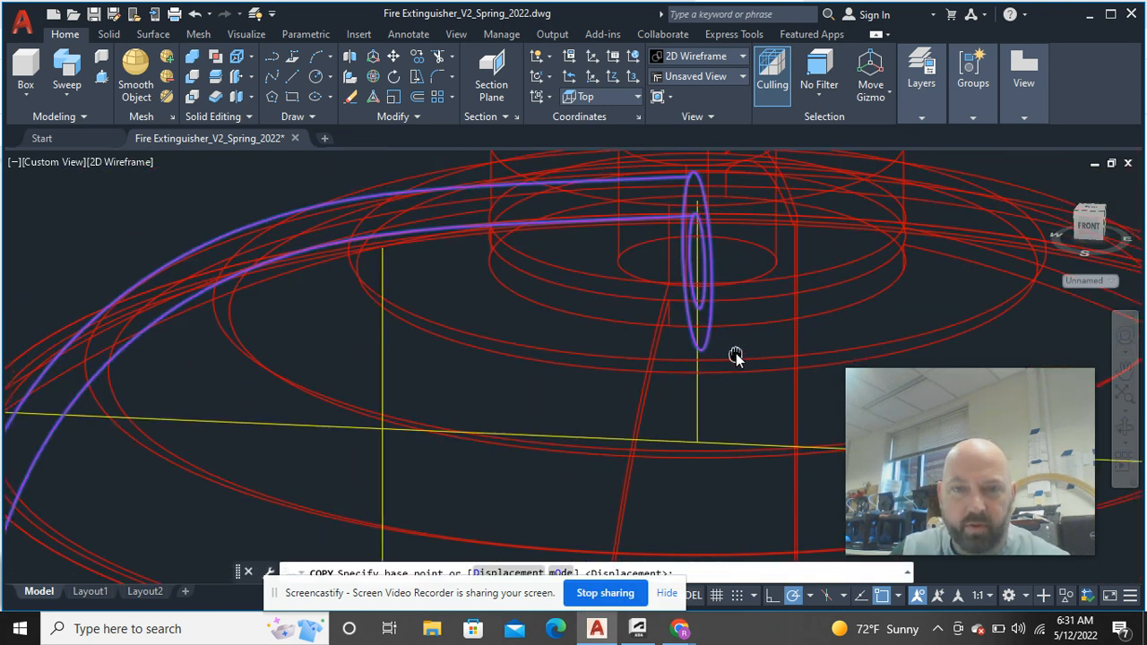
middle_click_drag(532, 269, 697, 267)
scroll(659, 265, "down", 2)
scroll(618, 264, "down", 6)
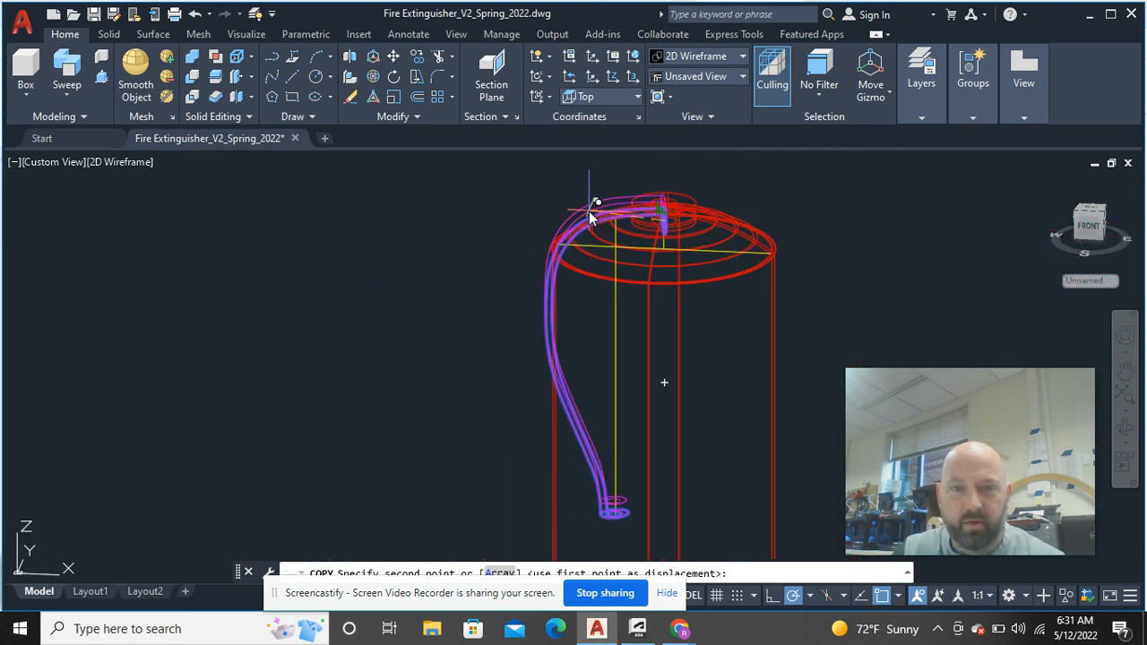
left_click(657, 224)
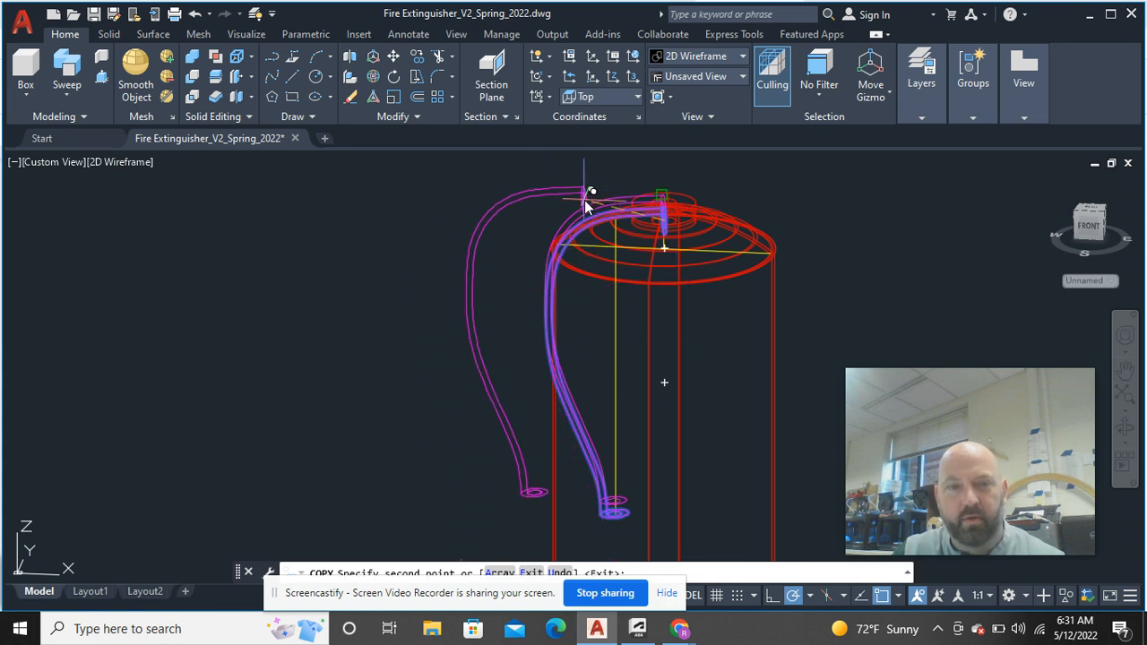
key("Return")
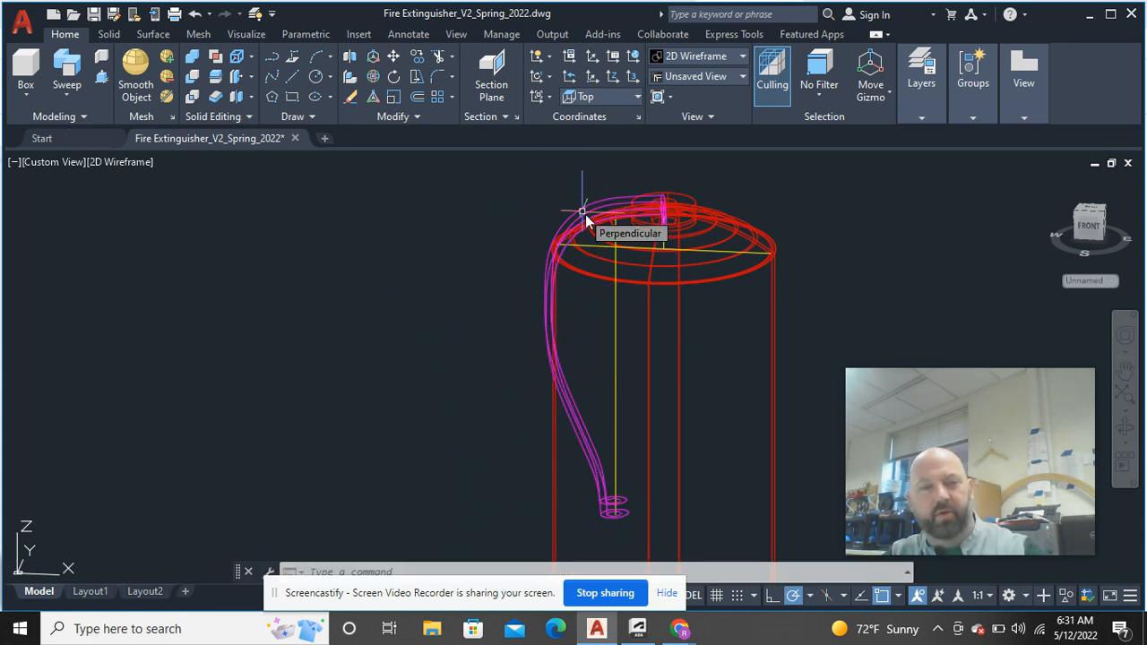